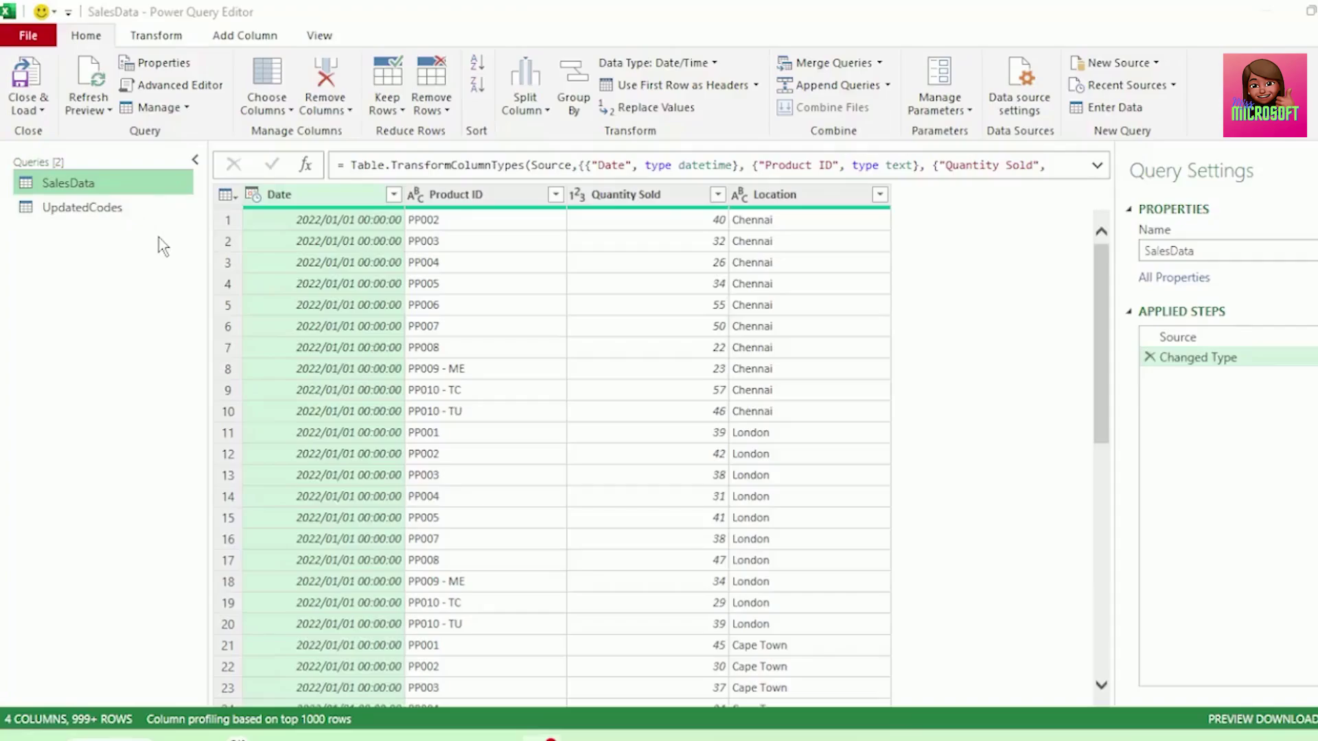
# Step: Review the Product ID column in SalesData and the New column in UpdatedCodes
pyautogui.click(492, 195)
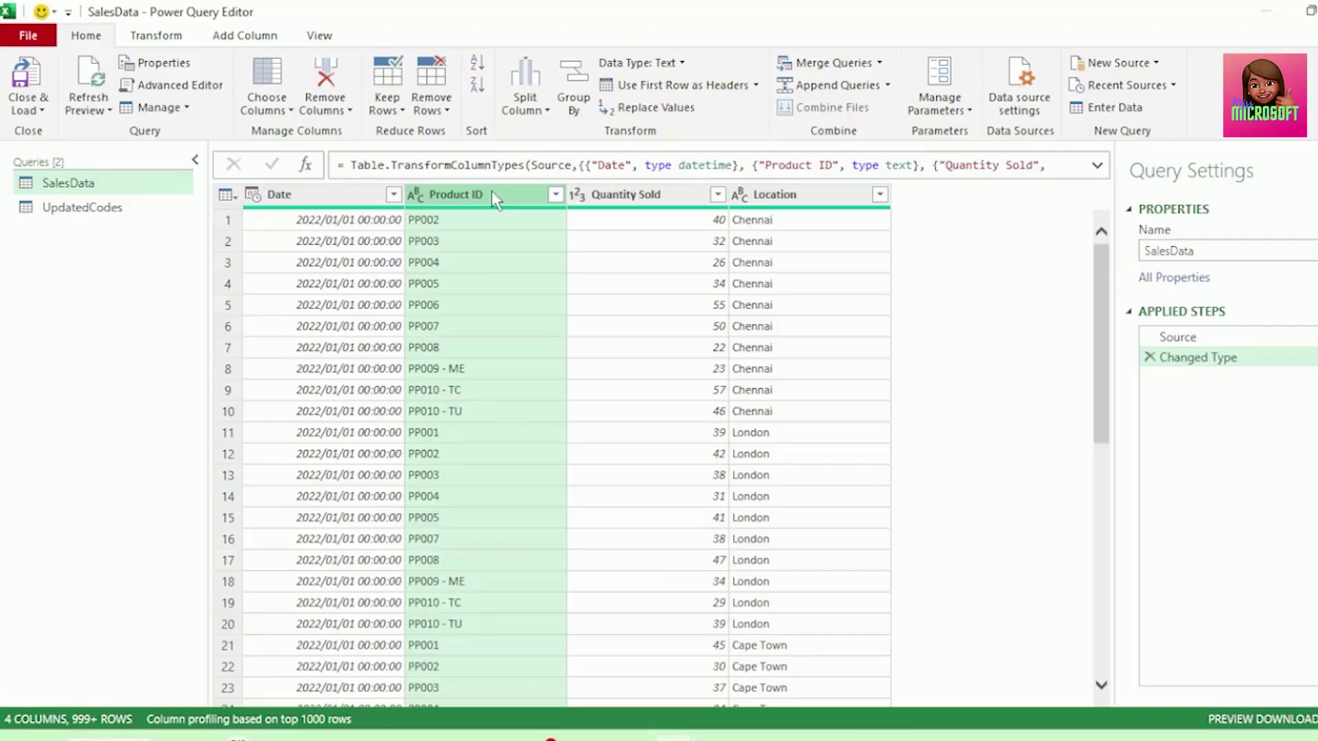
pyautogui.click(122, 209)
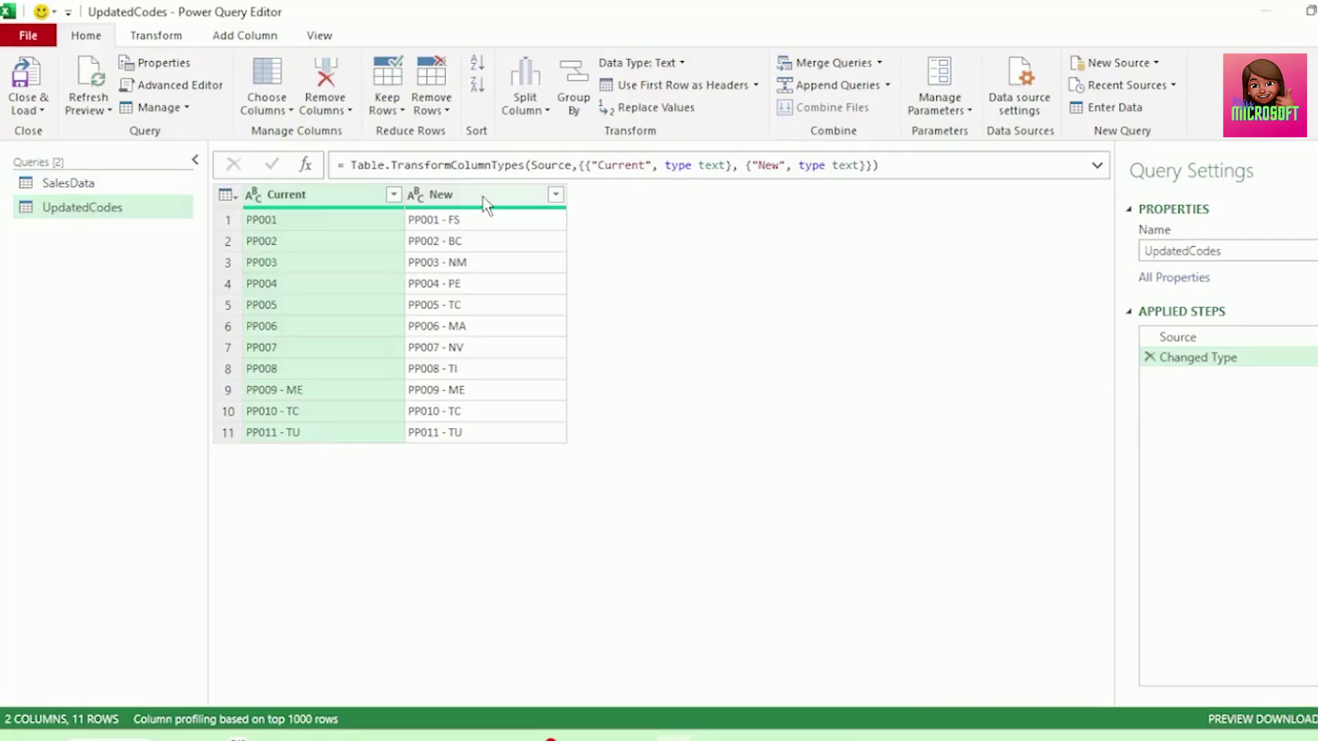
pyautogui.click(486, 199)
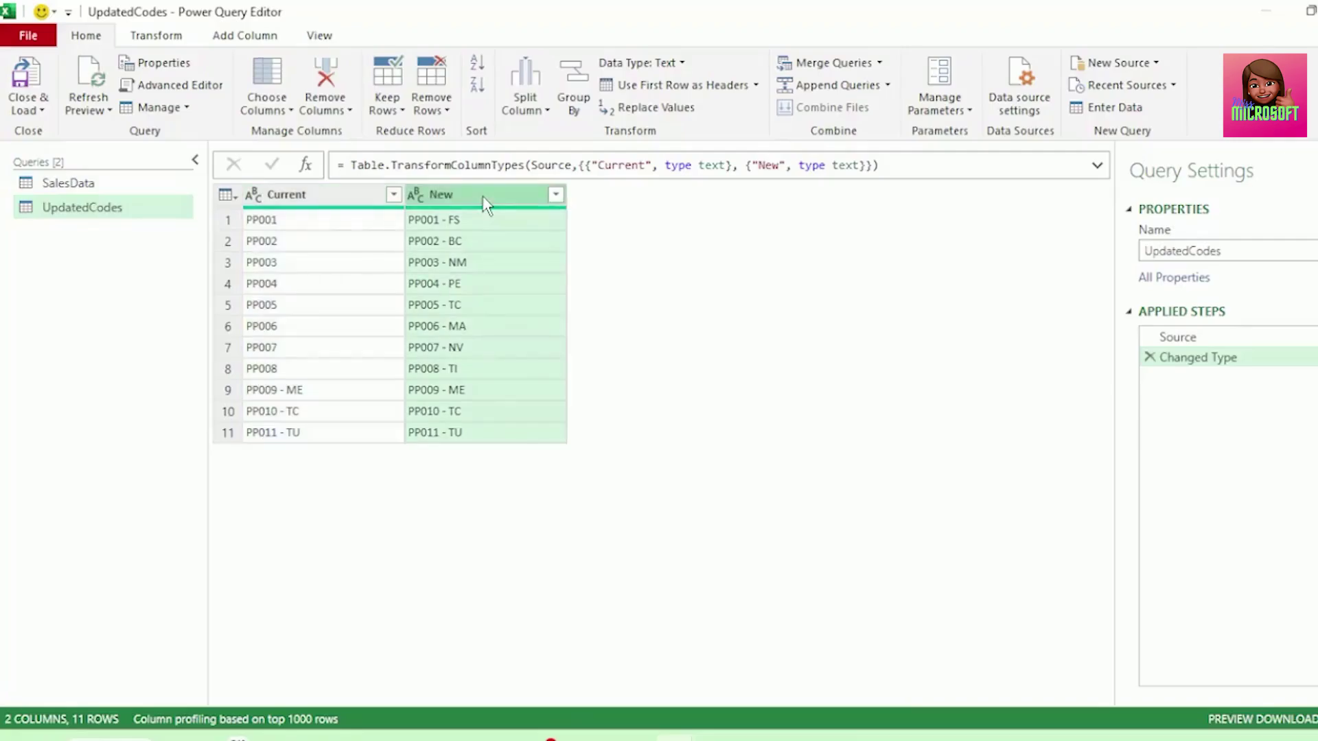
# Step: Remove the Changed Type step from the SalesData query
pyautogui.click(101, 183)
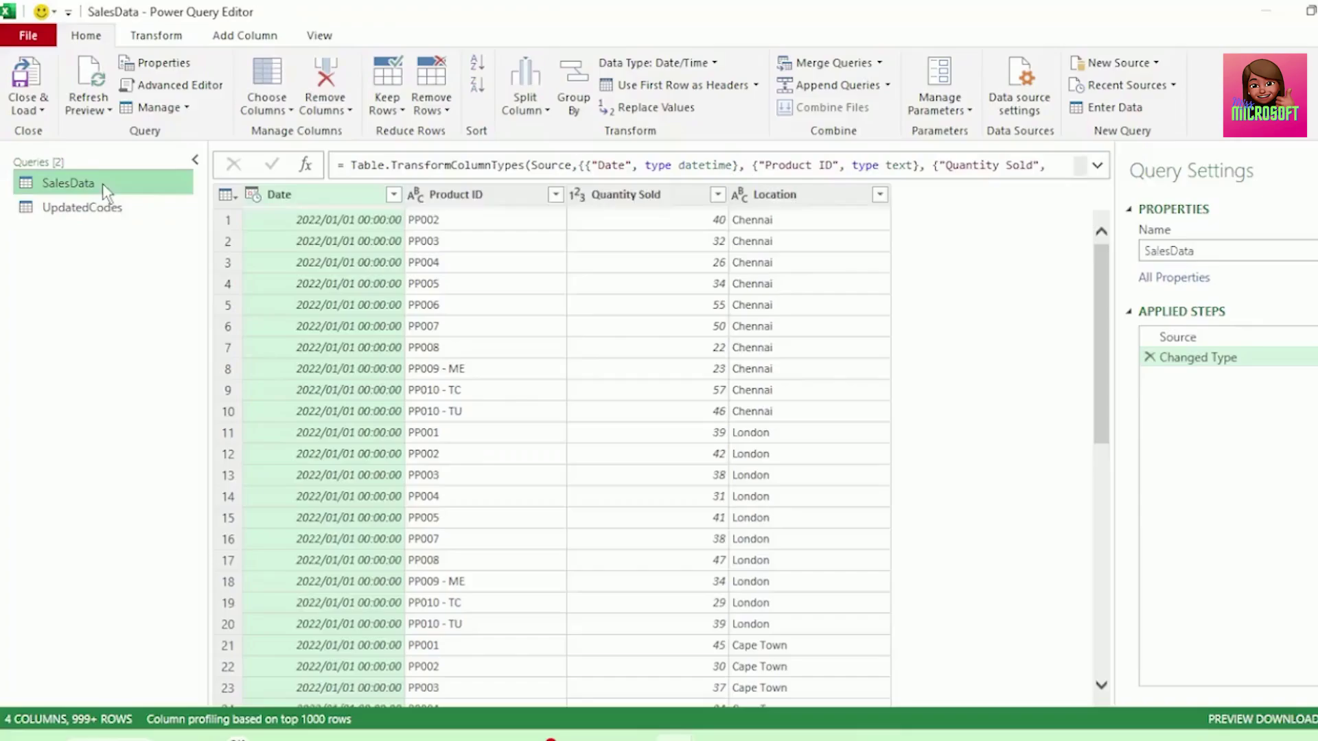
pyautogui.click(1148, 357)
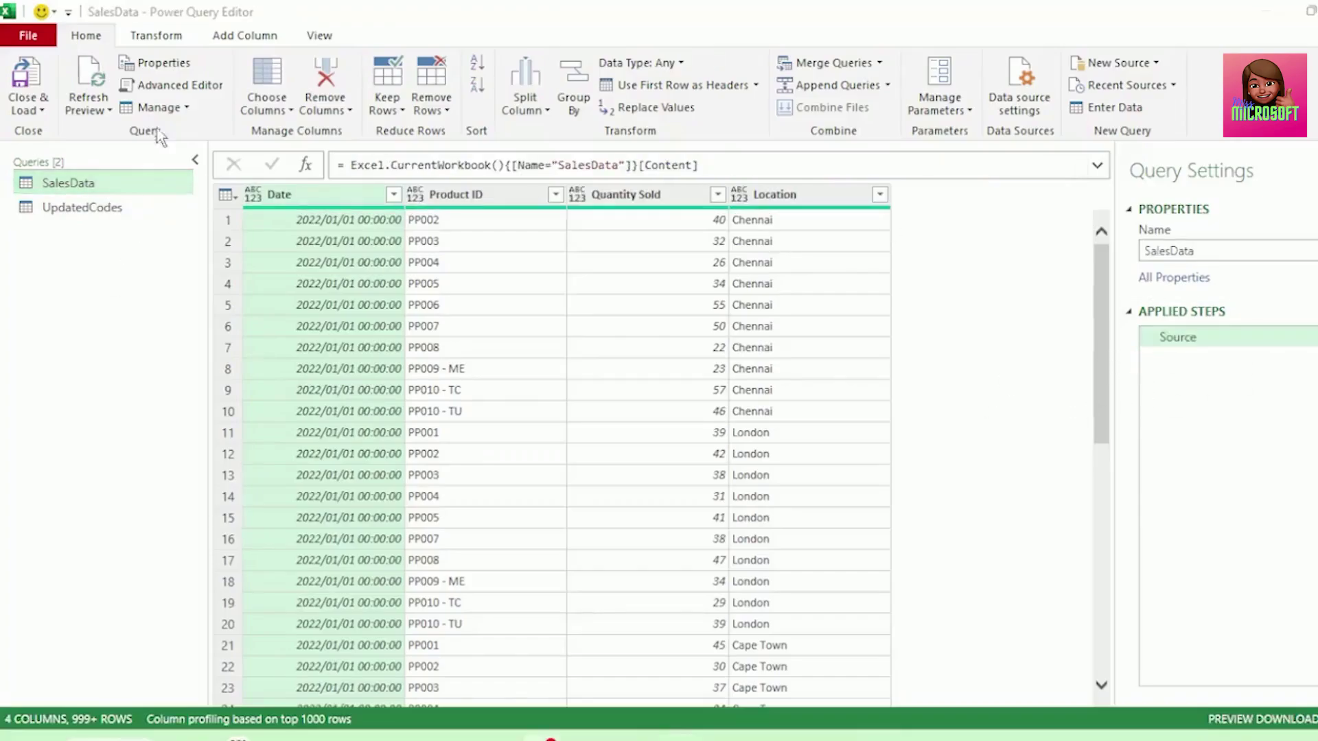
# Step: Start a custom column in SalesData and name it Product ID New
pyautogui.click(246, 38)
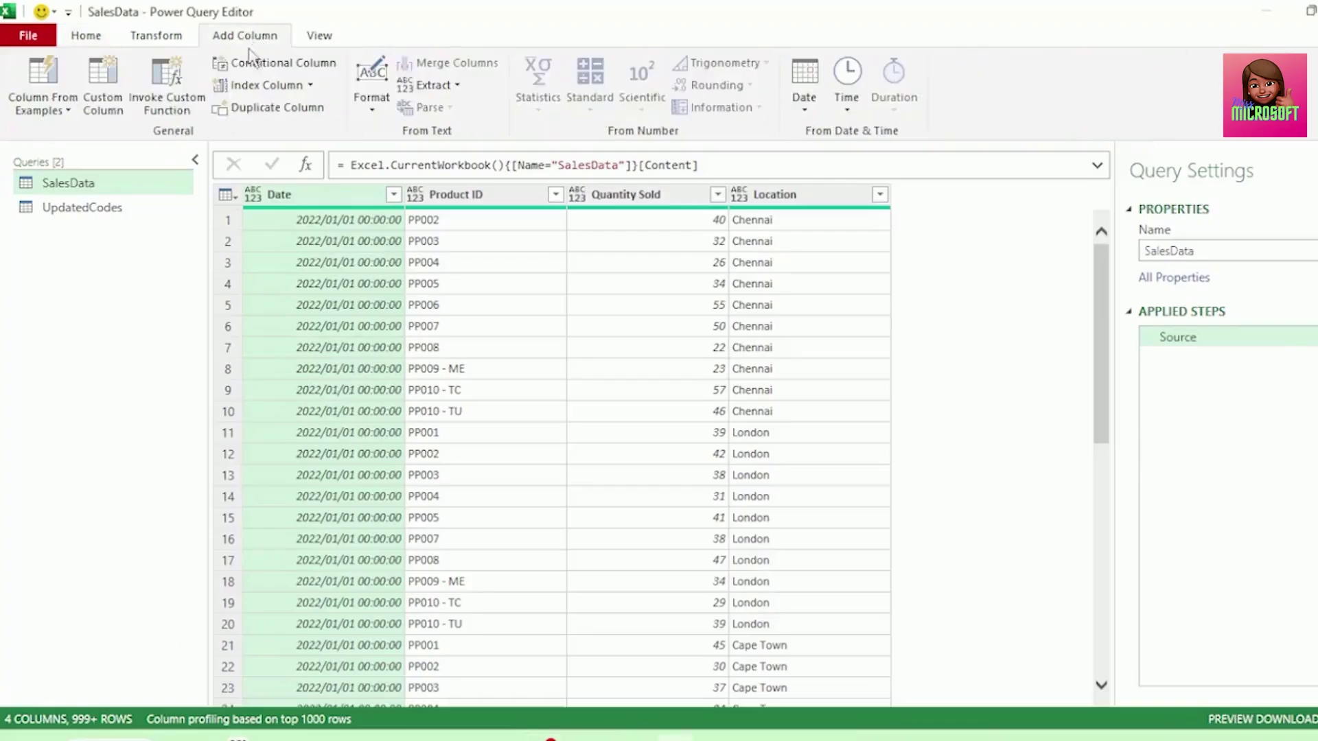
pyautogui.click(110, 84)
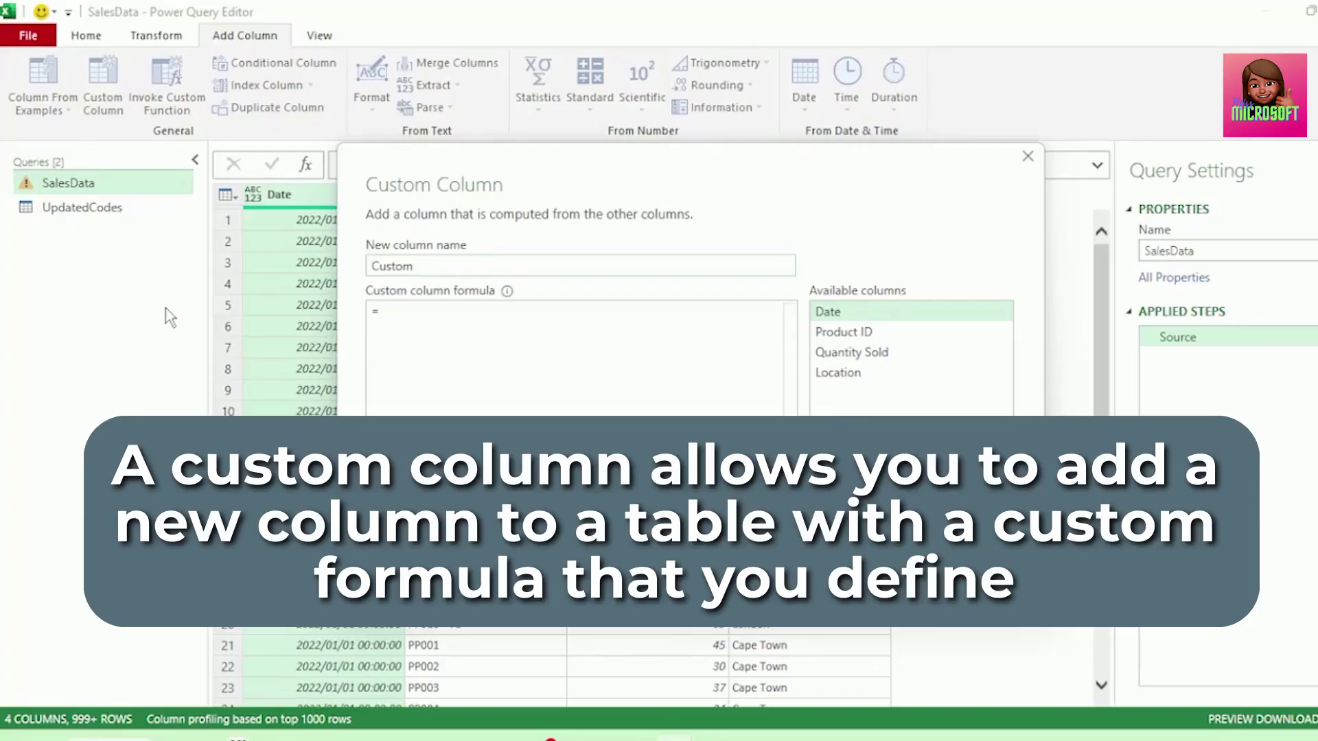
pyautogui.write('P')
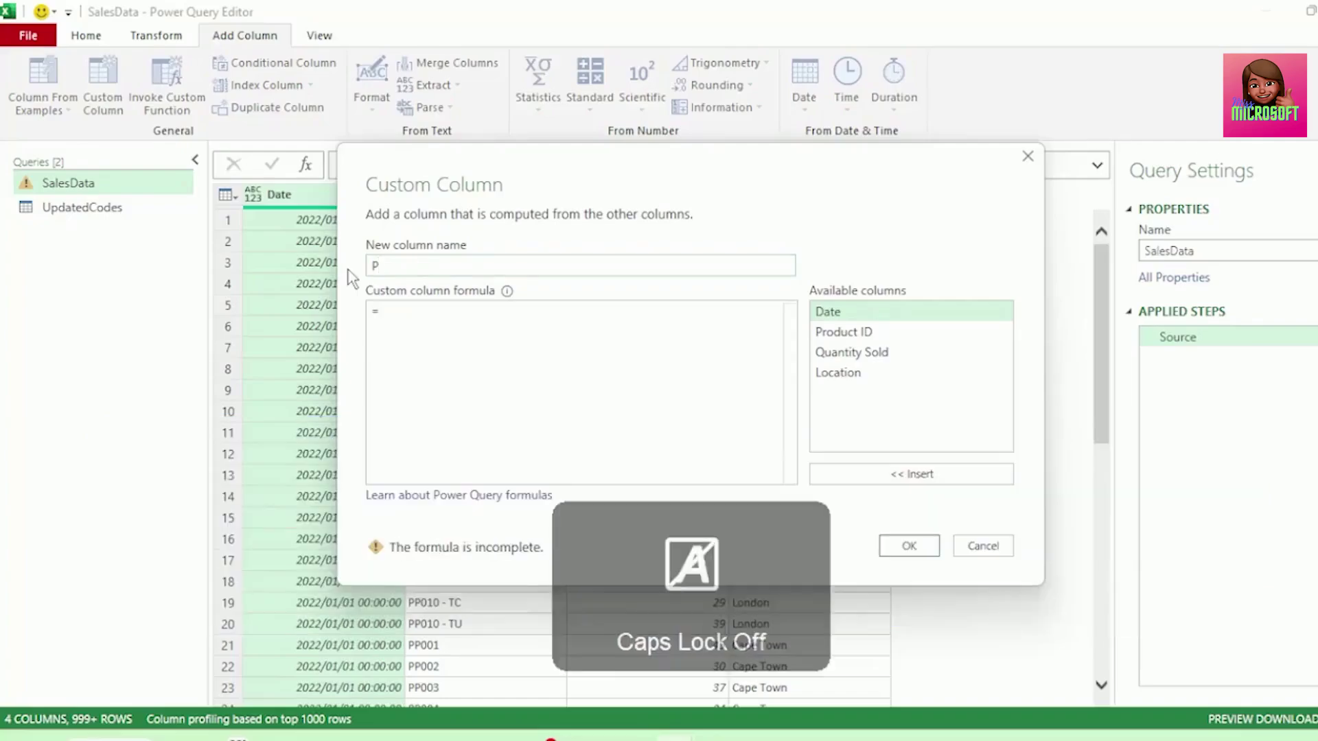
pyautogui.write('roduct ID New')
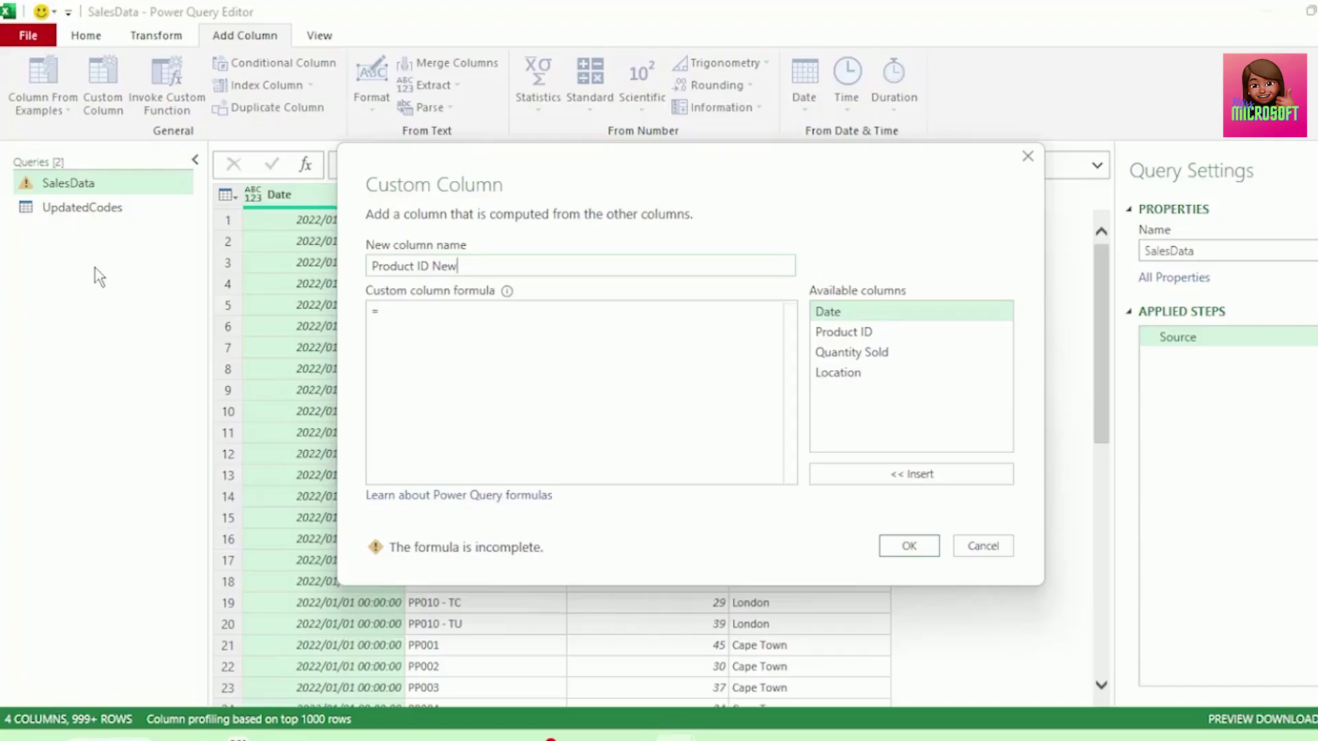
pyautogui.press('Tab')
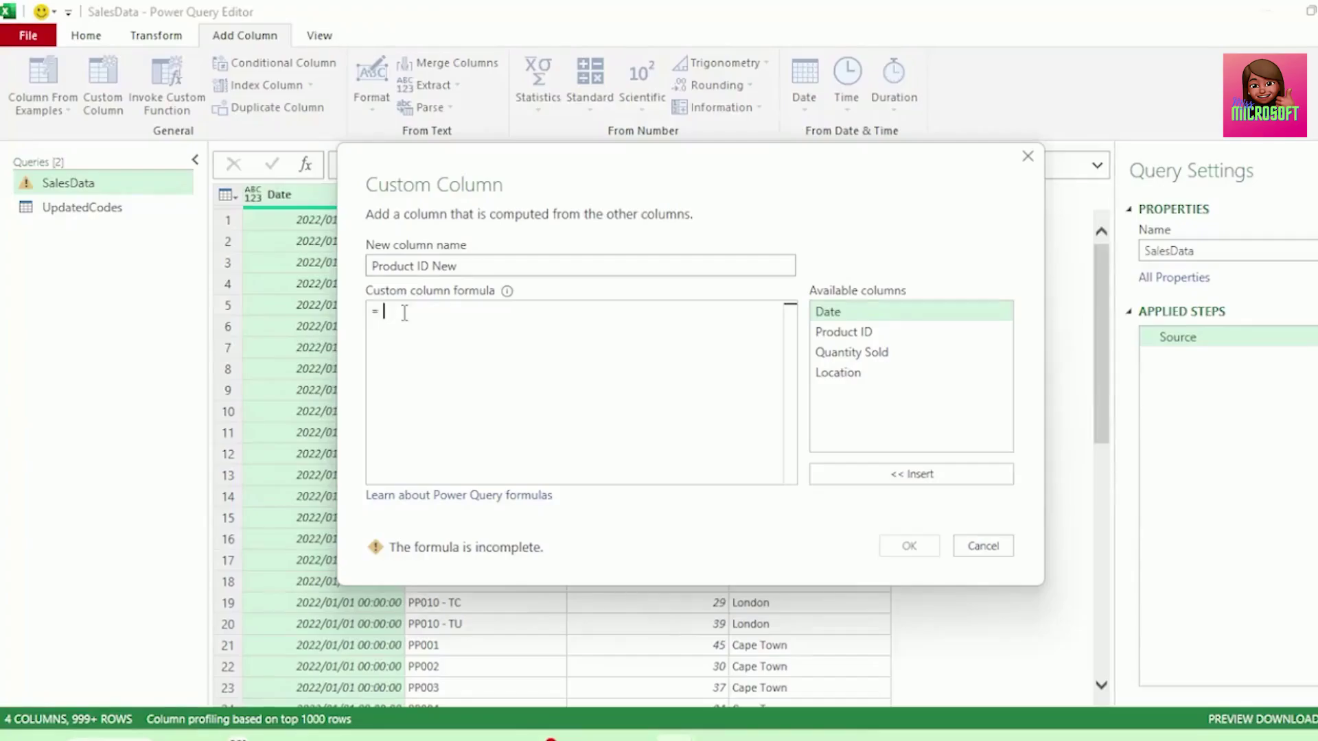
# Step: Create the column with the formula UpdatedCodes[Current] and preview the lists in rows 4 and 1
pyautogui.write('U')
pyautogui.press('capslock')
pyautogui.write('p')
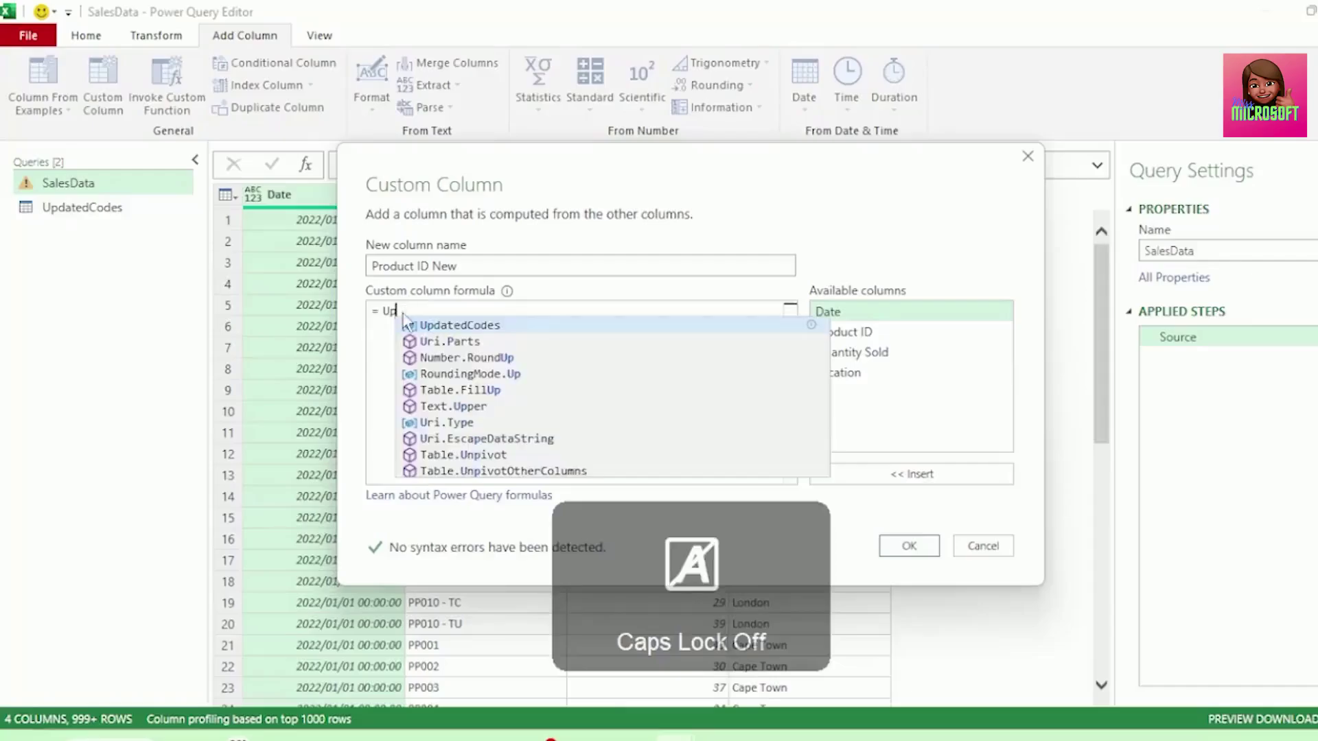
pyautogui.click(446, 328)
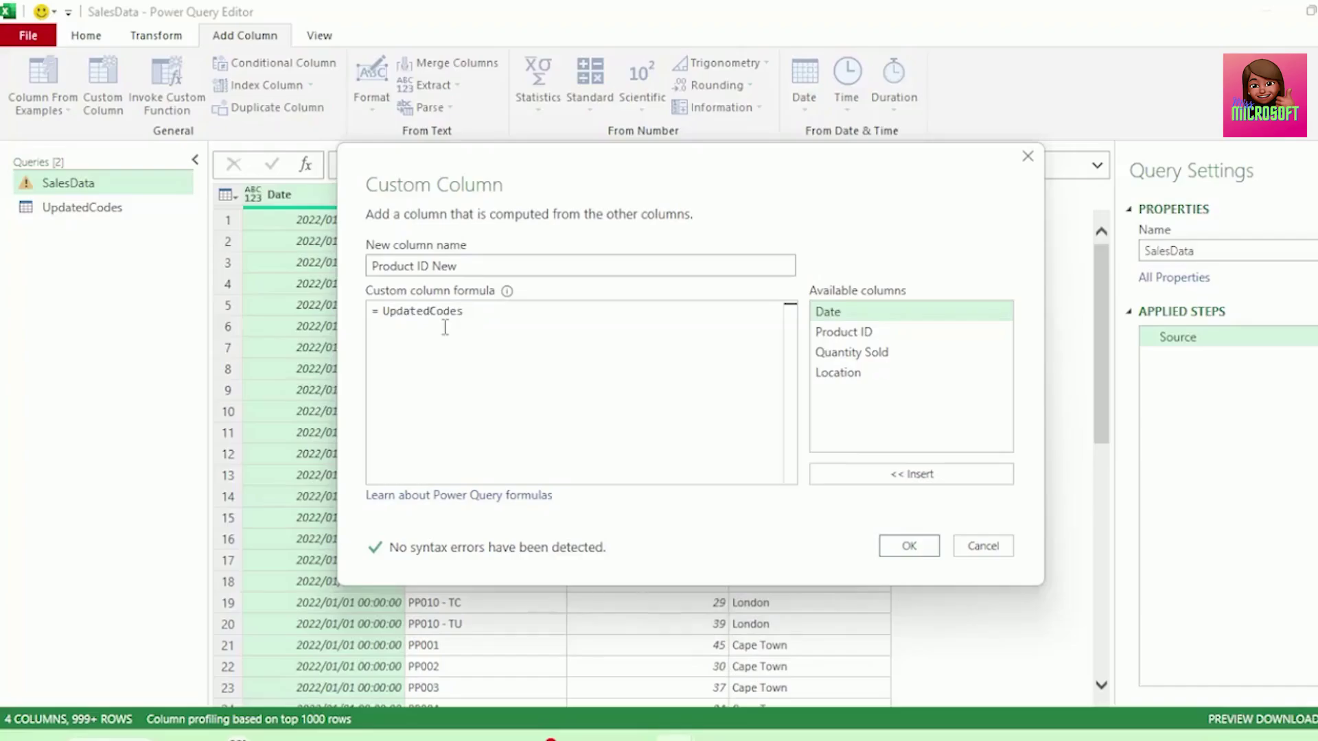
pyautogui.write('[')
pyautogui.press('capslock')
pyautogui.write('C')
pyautogui.press('capslock')
pyautogui.write('urrent]')
pyautogui.click(908, 547)
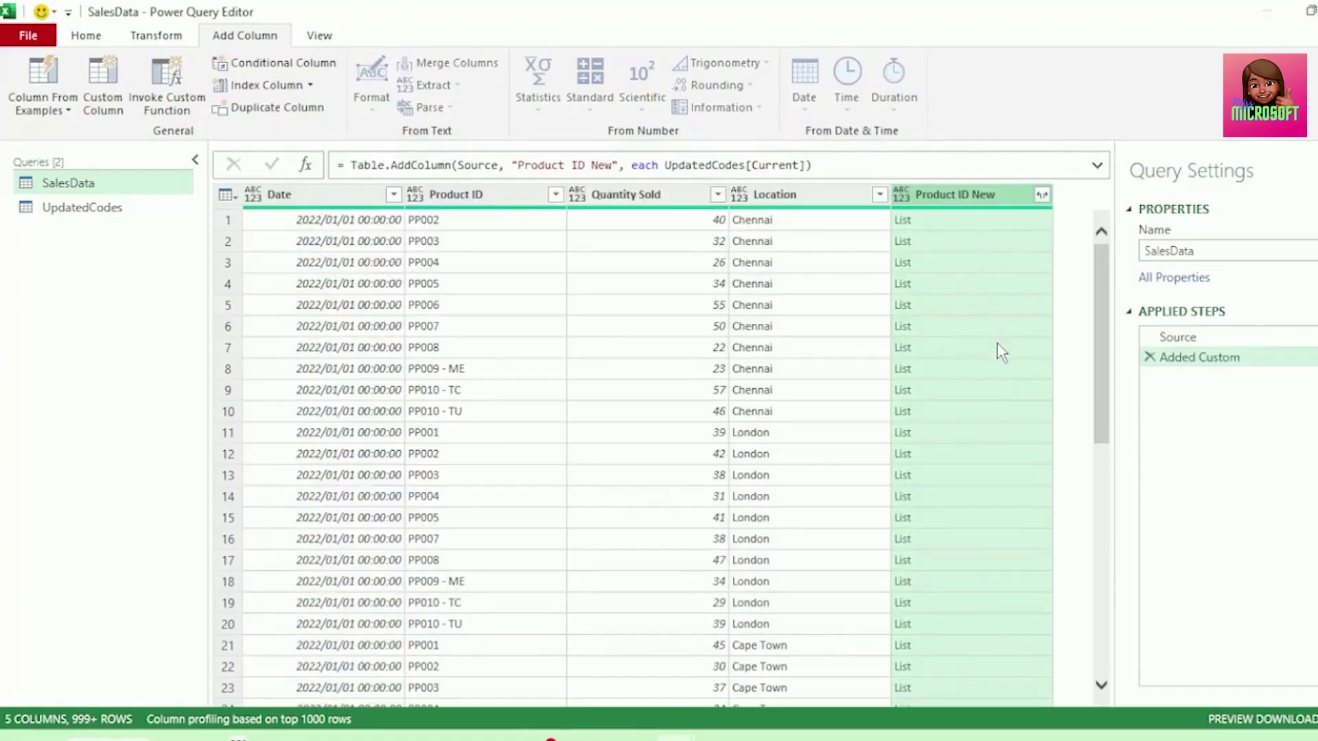
pyautogui.click(987, 285)
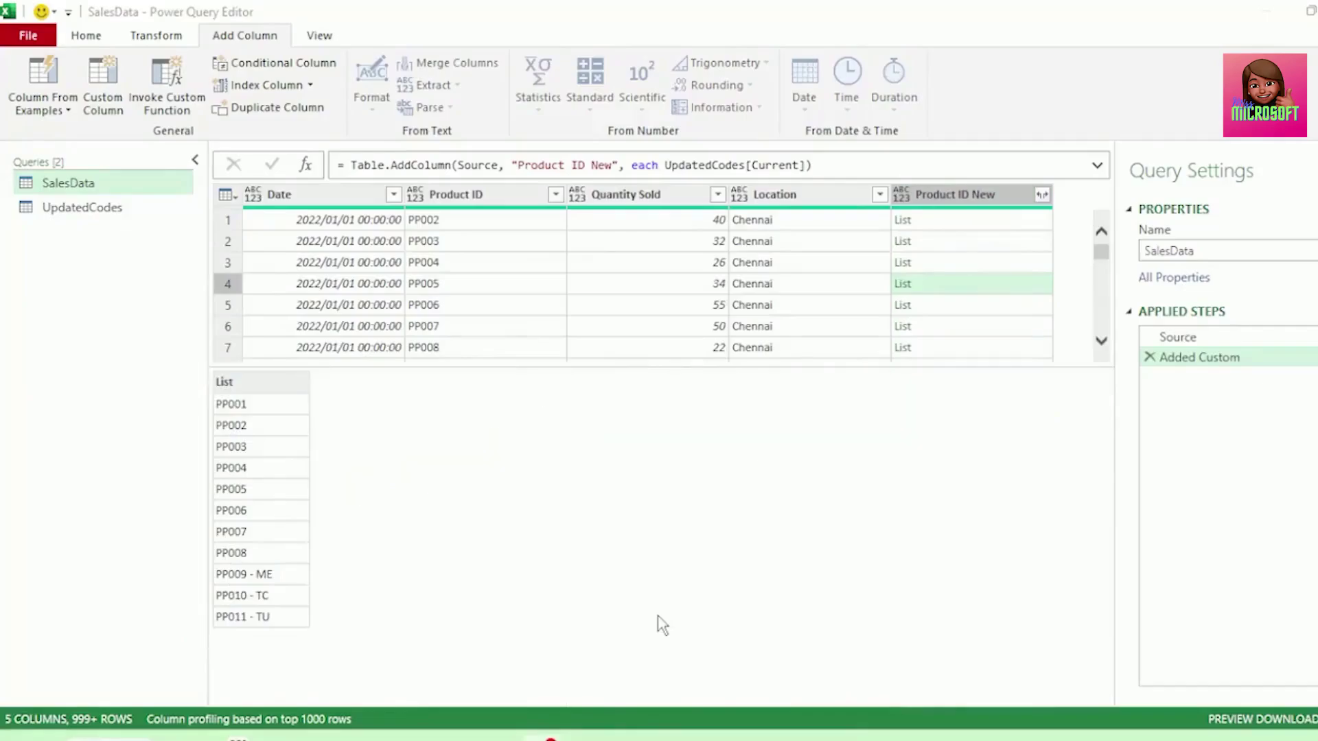
pyautogui.click(983, 225)
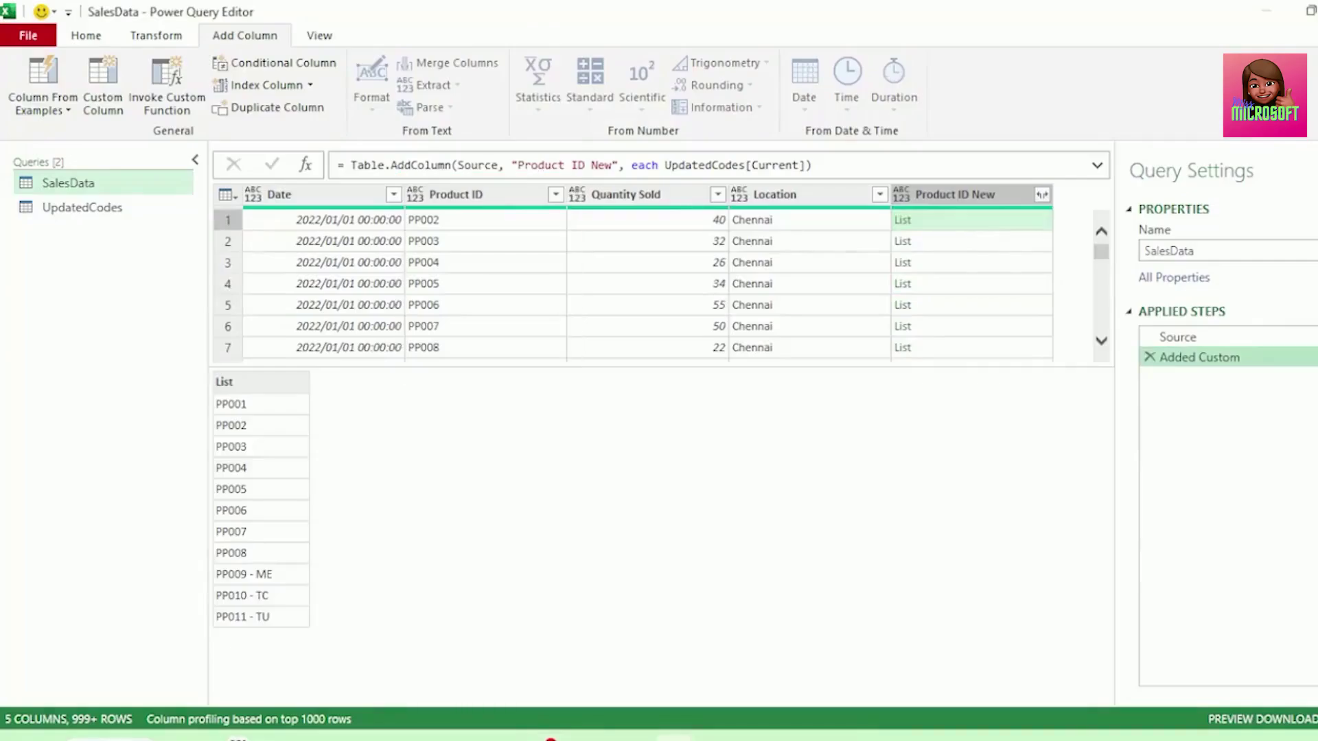
# Step: Extend the Product ID New formula to UpdatedCodes[Current] = [Product ID] and review the column's results
pyautogui.click(1312, 357)
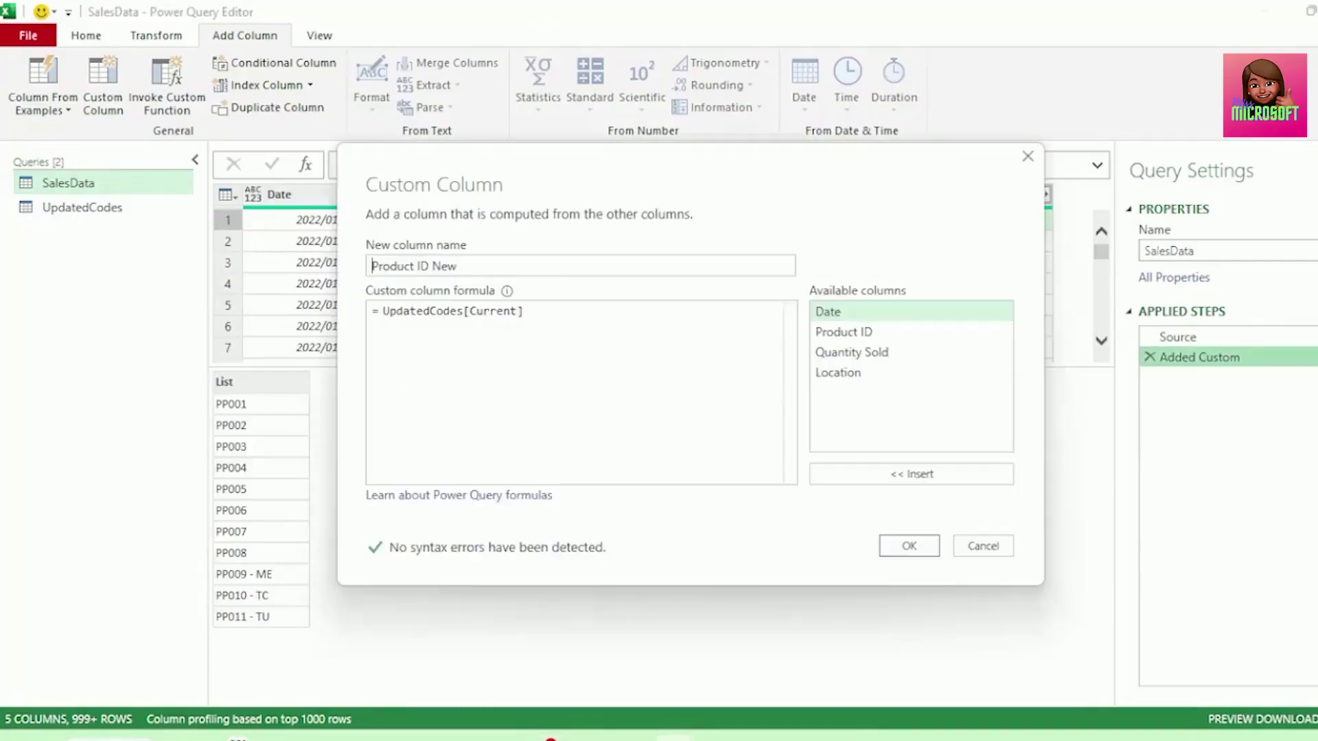
pyautogui.click(580, 315)
pyautogui.write('=')
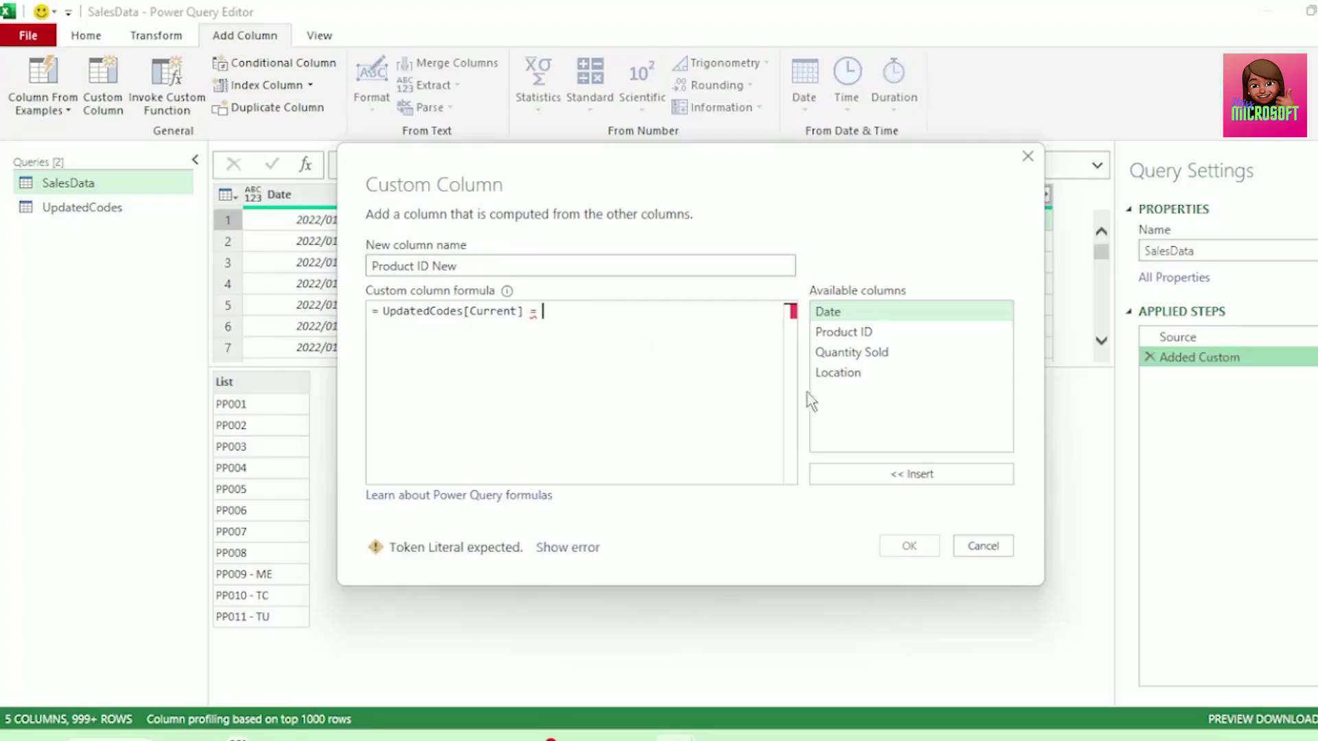
pyautogui.doubleClick(848, 335)
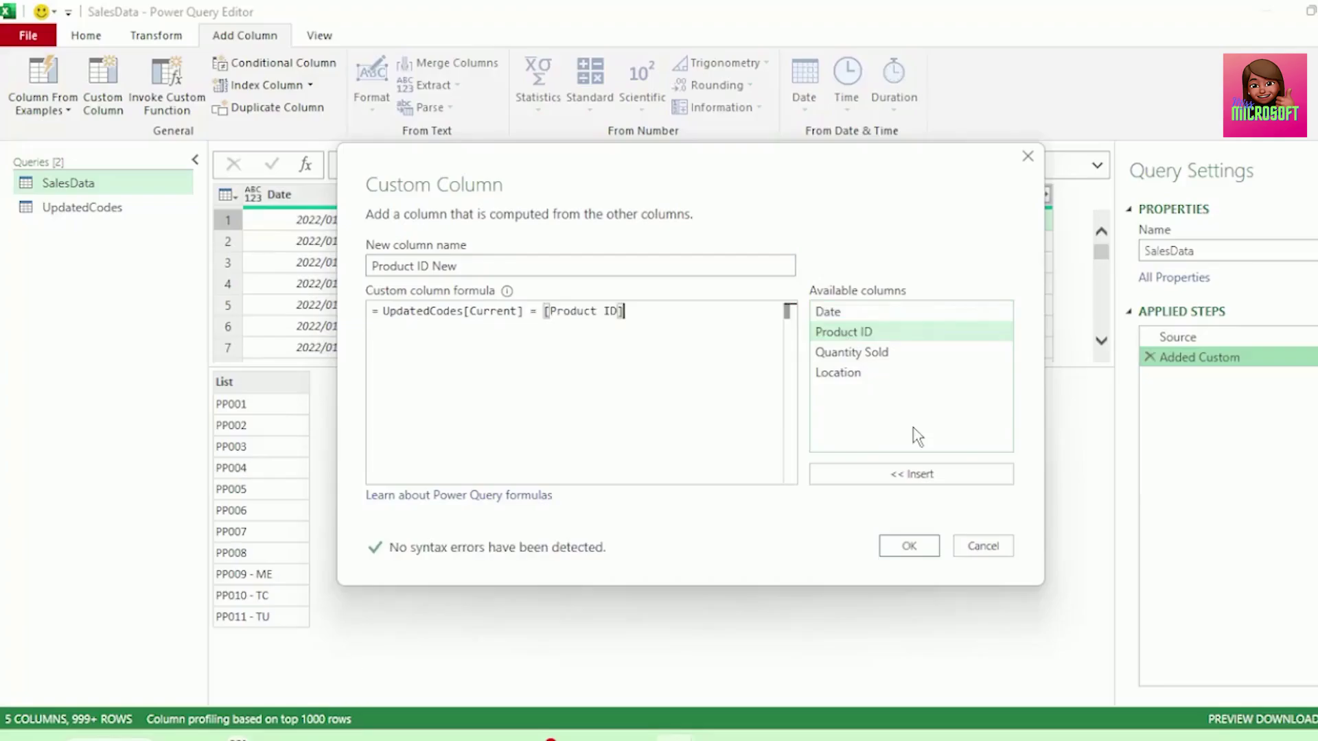
pyautogui.click(932, 553)
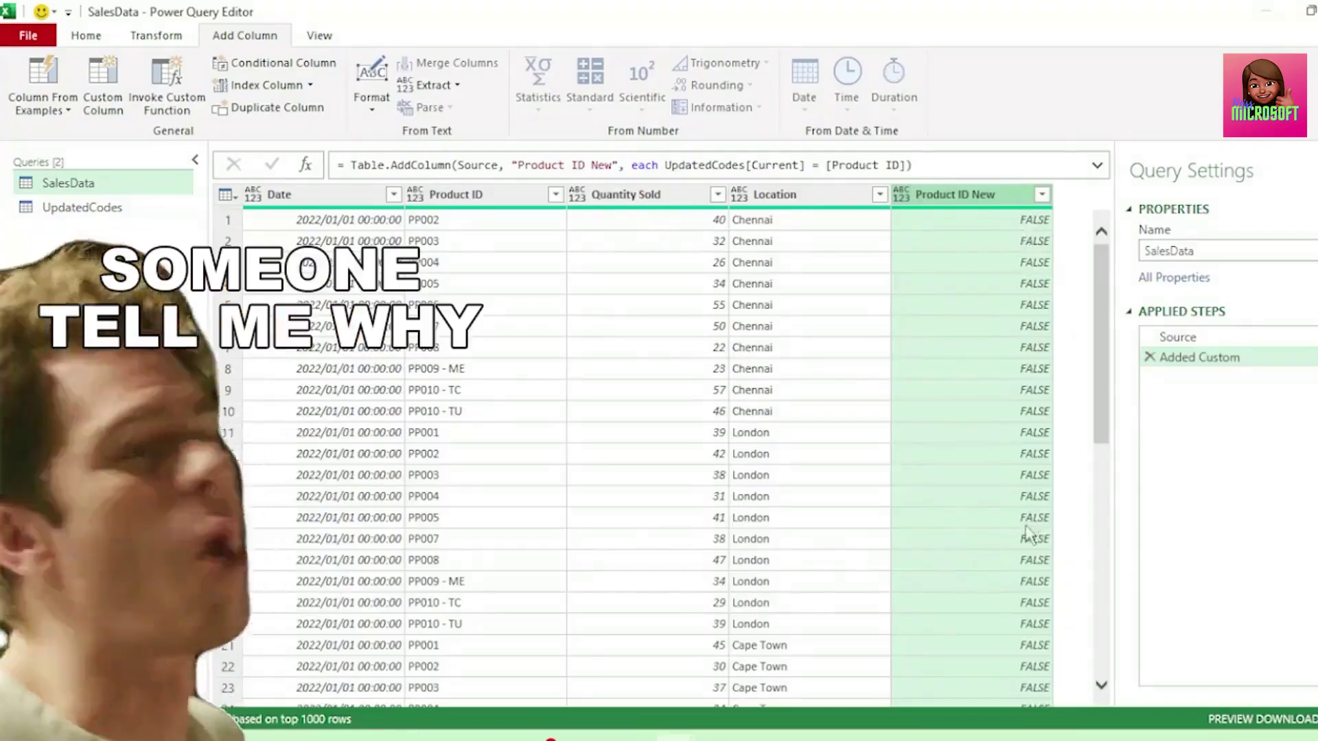
pyautogui.scroll(-7, 1030, 532)
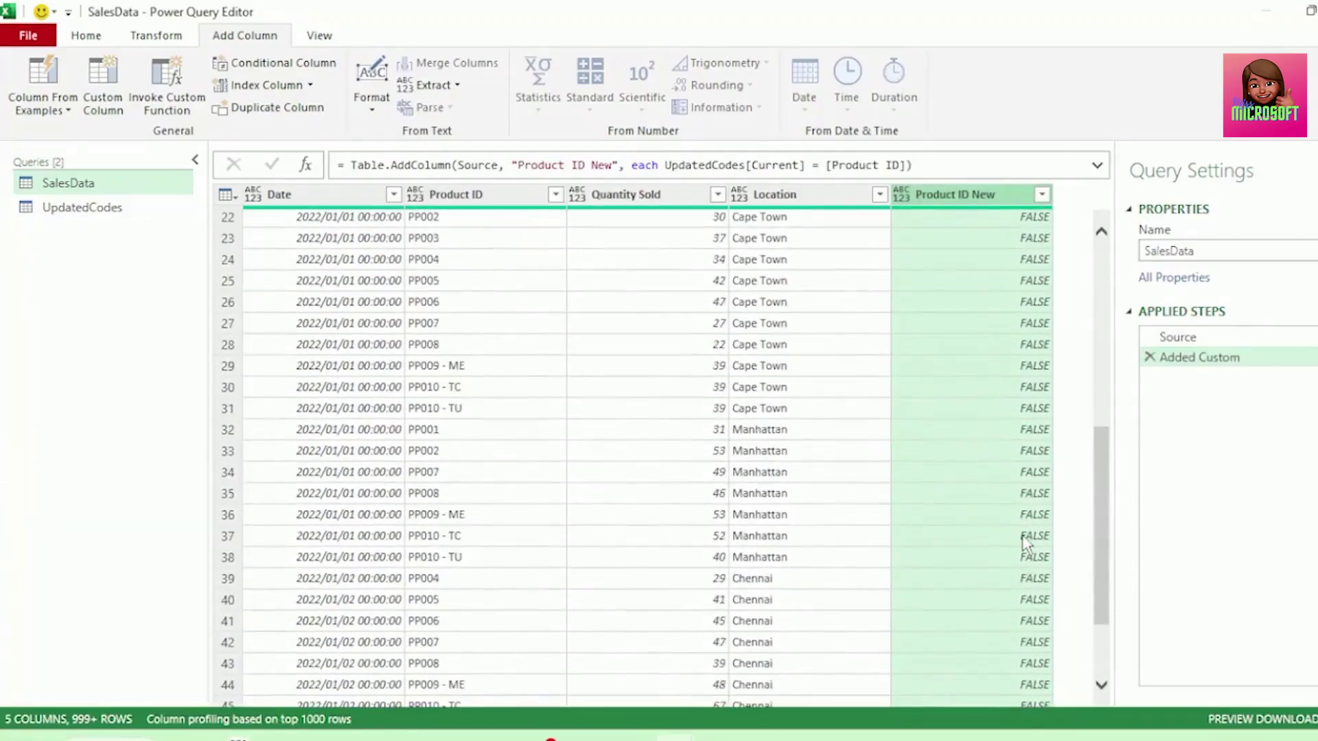
pyautogui.scroll(7, 1026, 543)
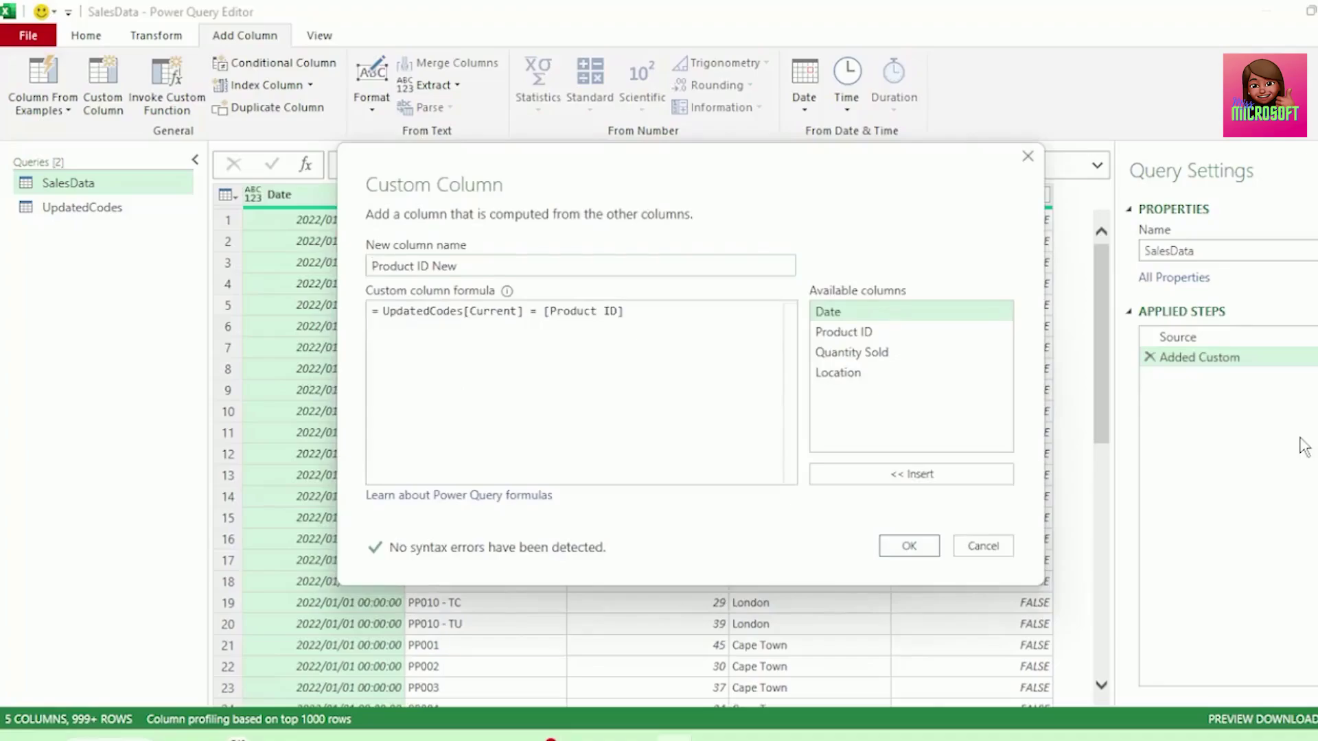
# Step: Rewrite the Product ID New formula as the row lookup UpdatedCodes{[Current = [Product ID]]}
pyautogui.click(525, 313)
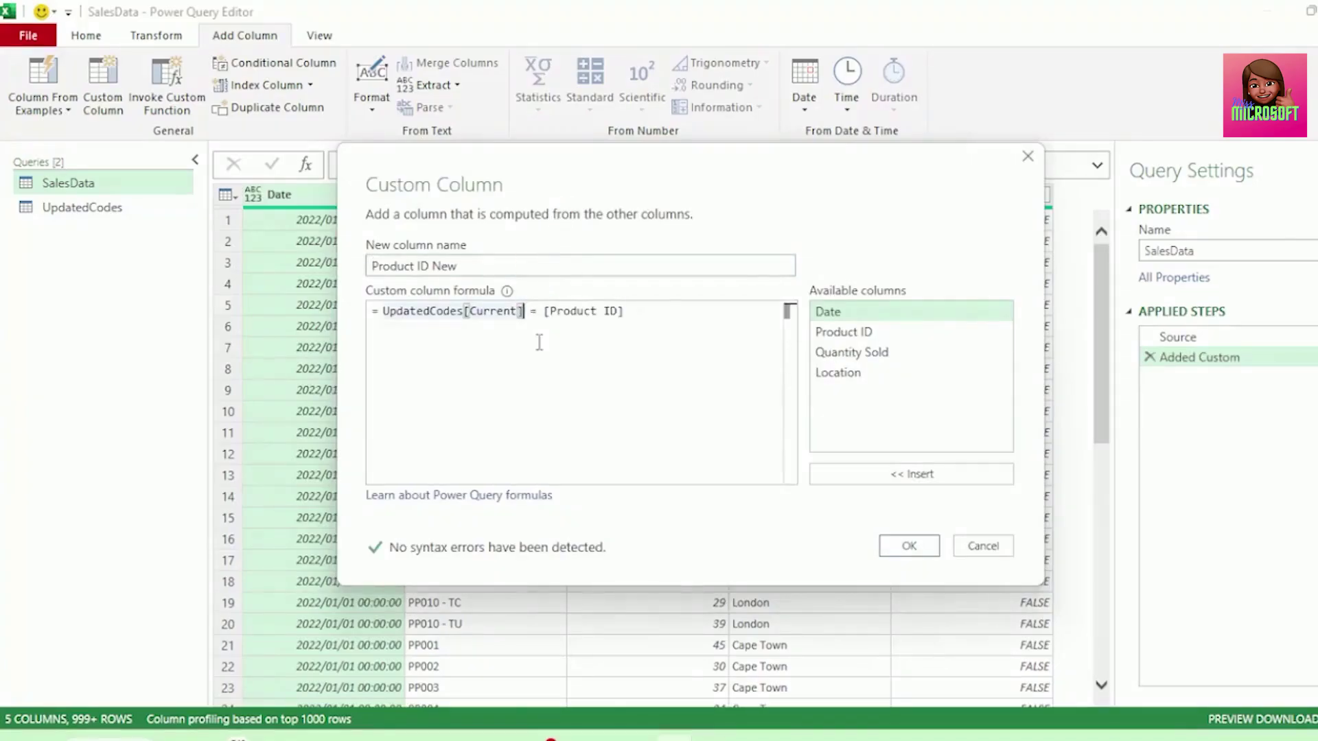
pyautogui.press('BackSpace')
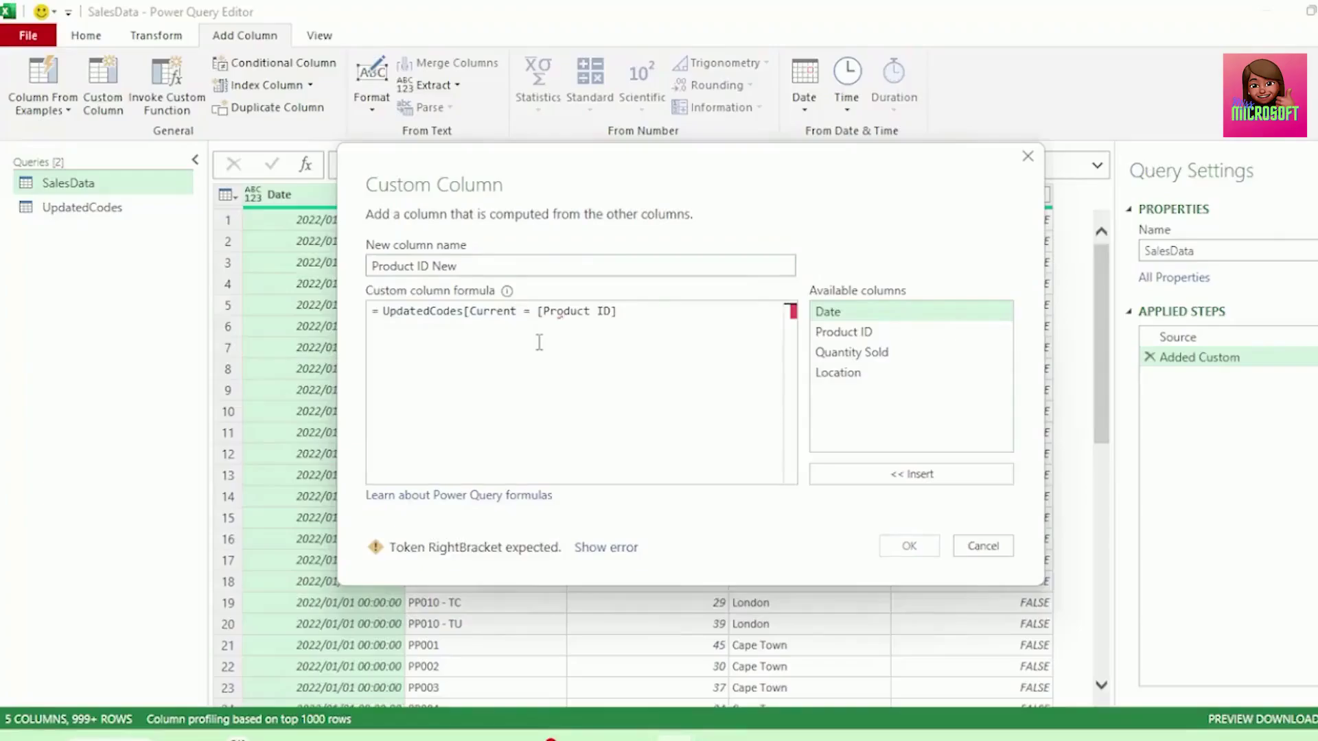
pyautogui.click(633, 315)
pyautogui.write(']')
pyautogui.click(466, 311)
pyautogui.write('{')
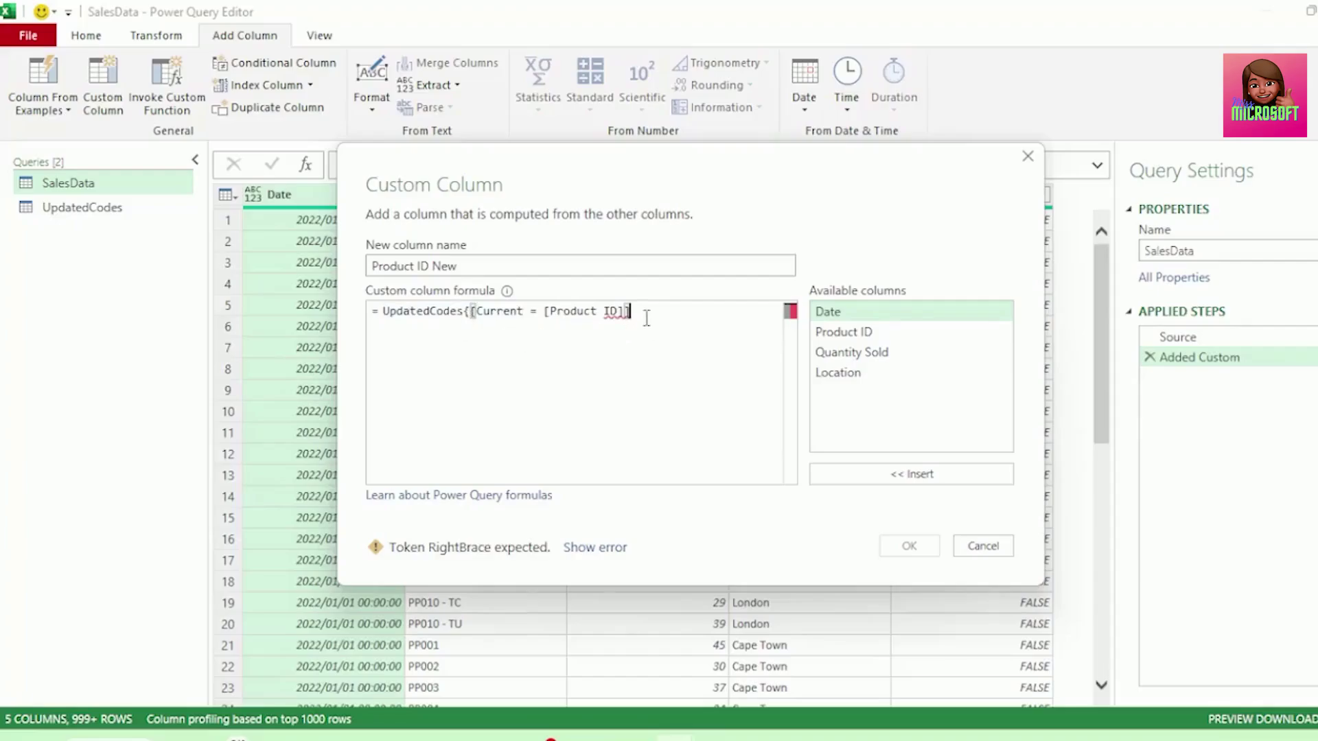
pyautogui.write('}')
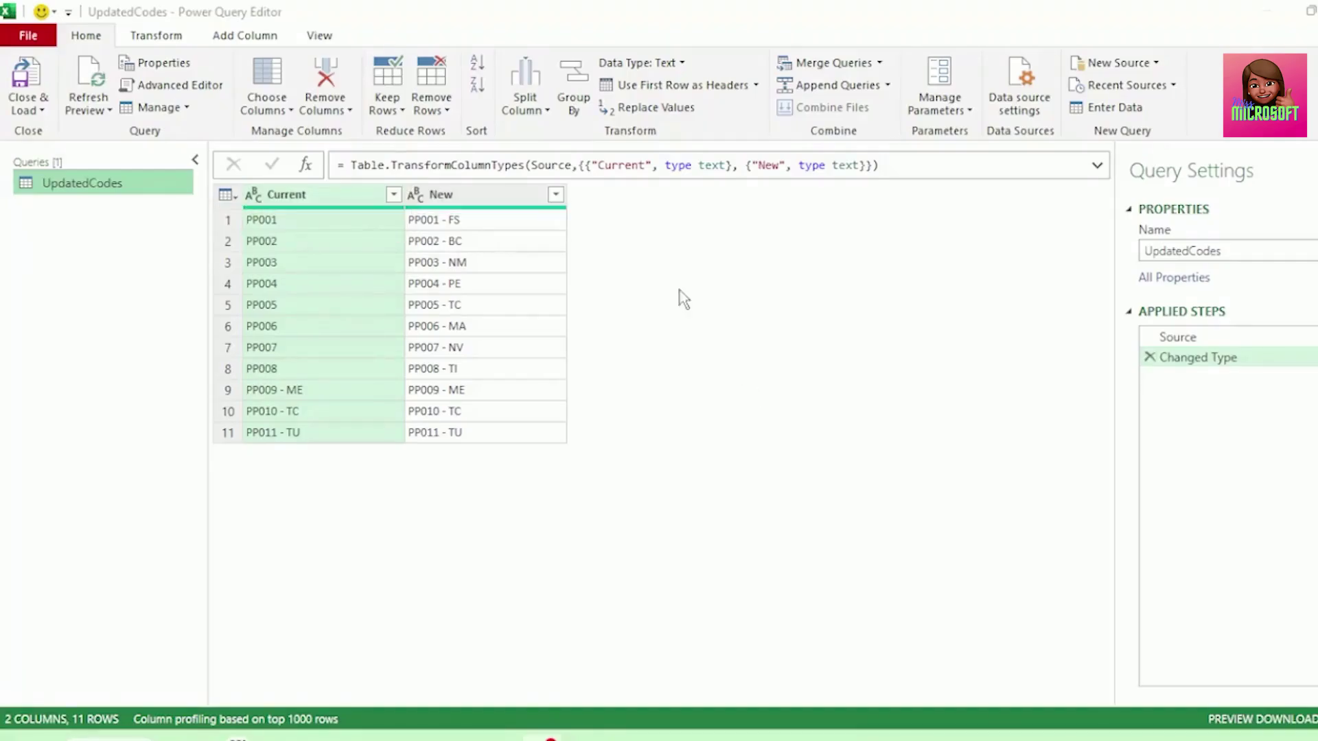
# Step: Add a custom step to UpdatedCodes that returns the first row with #"Changed Type"{0}
pyautogui.click(305, 166)
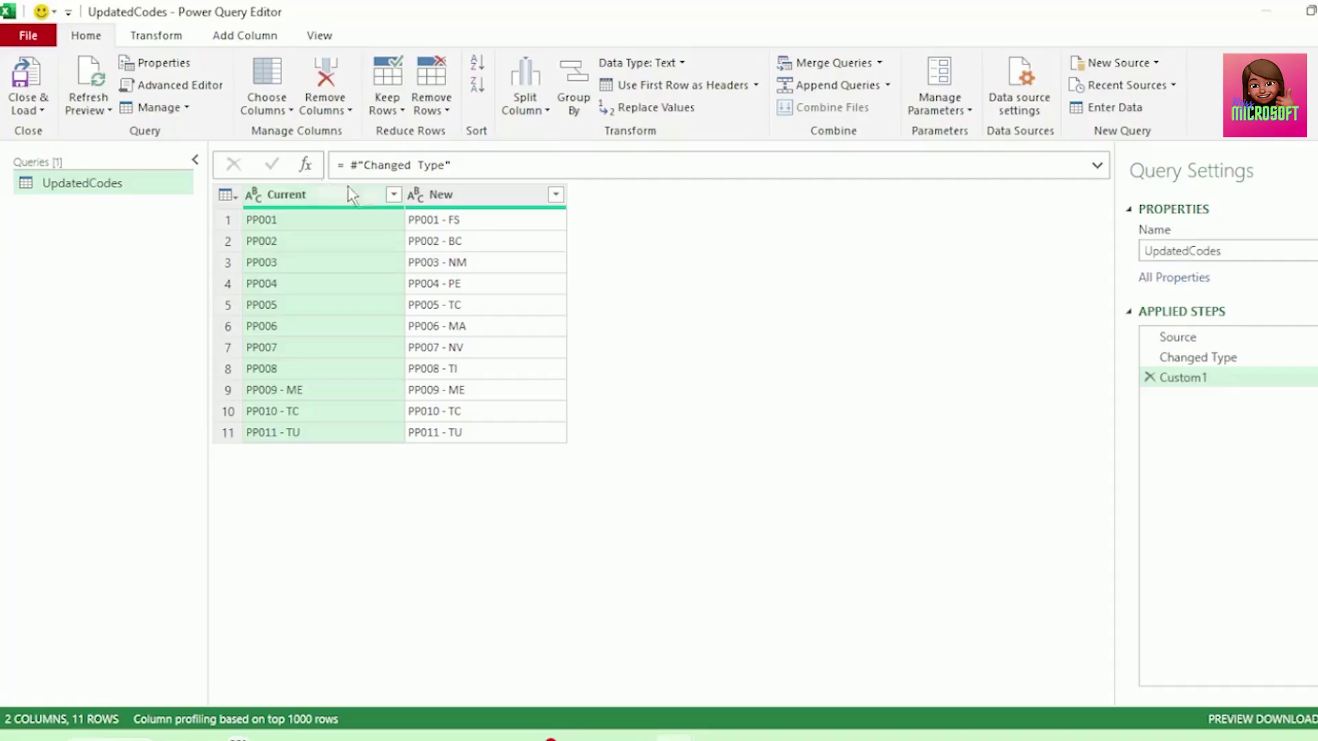
pyautogui.click(364, 165)
pyautogui.moveTo(363, 165); pyautogui.dragTo(459, 164)
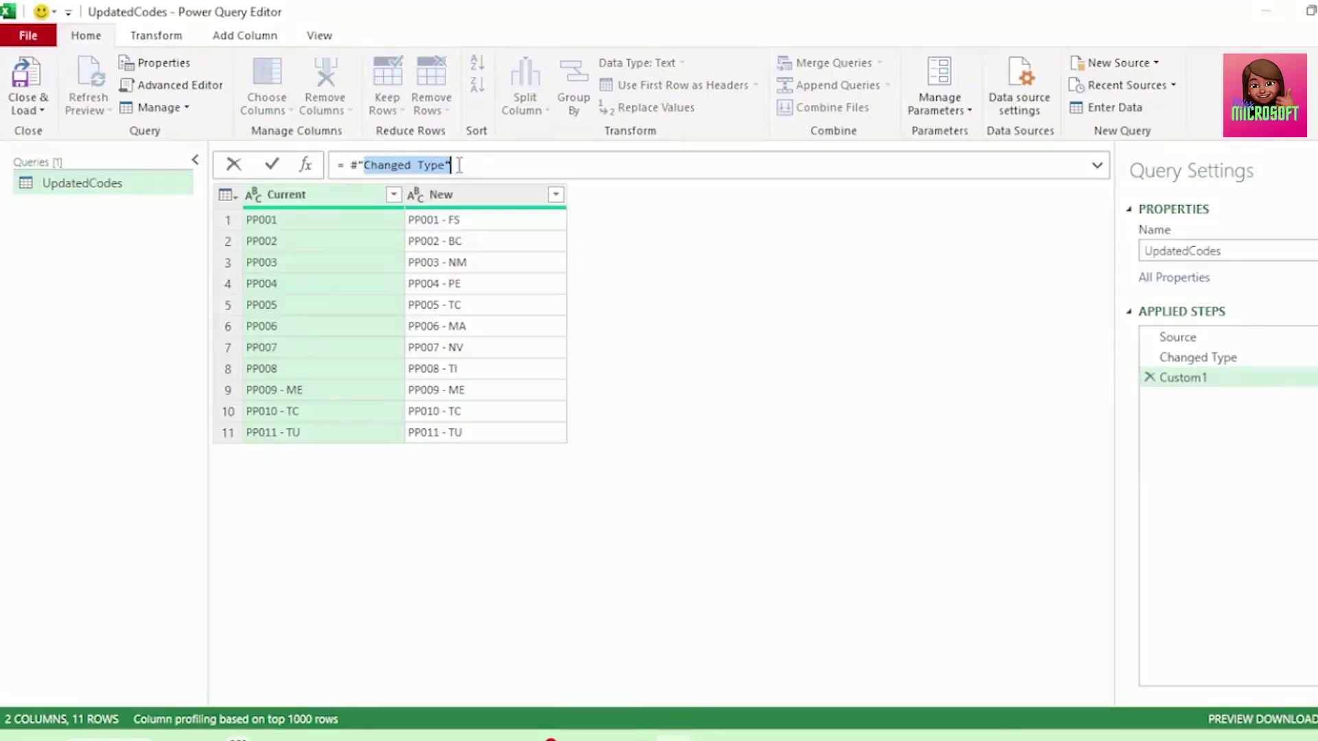
pyautogui.click(460, 165)
pyautogui.write('{')
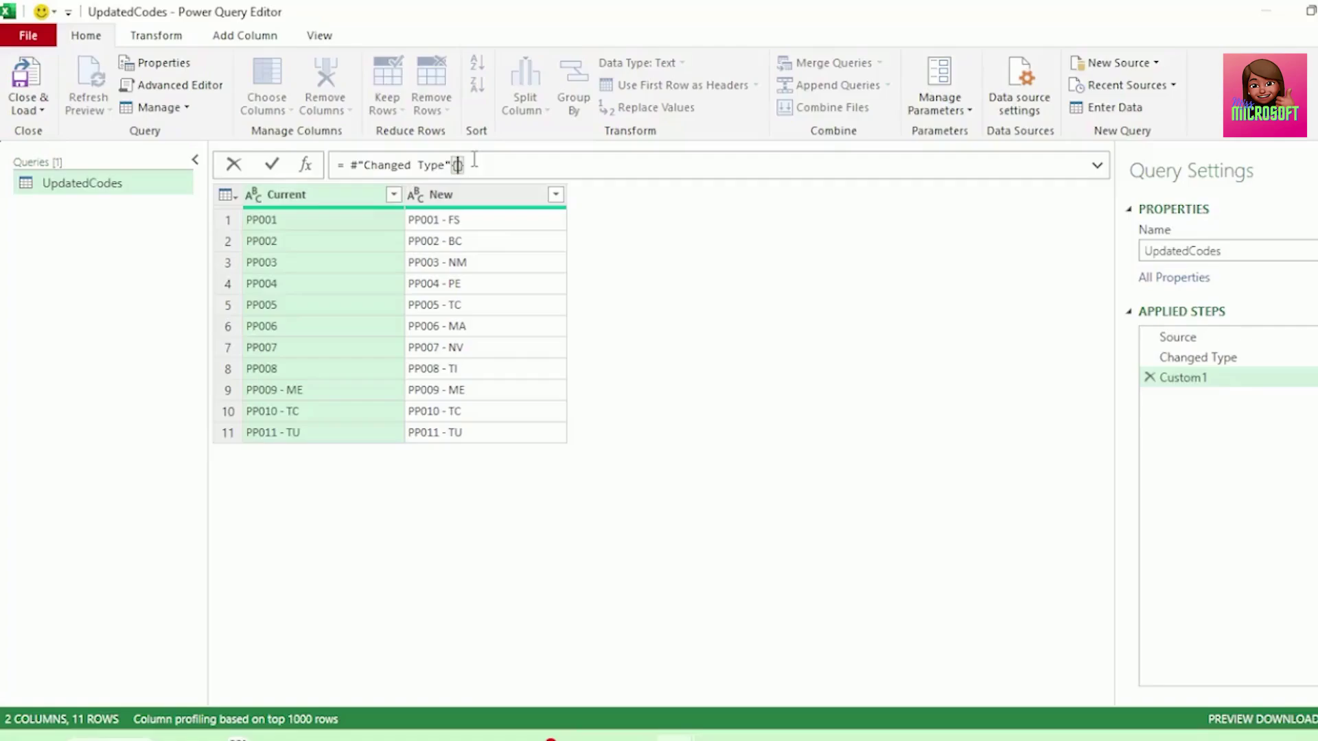
pyautogui.write('0')
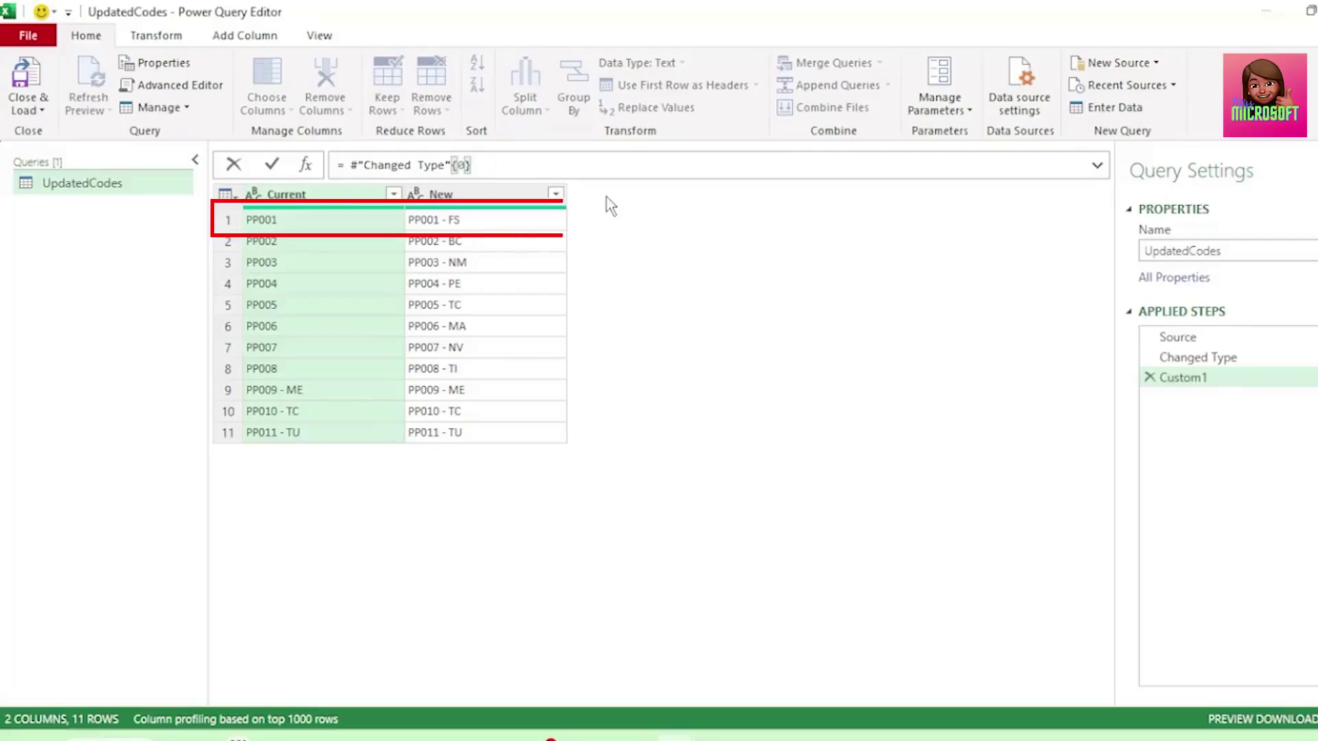
pyautogui.press('Return')
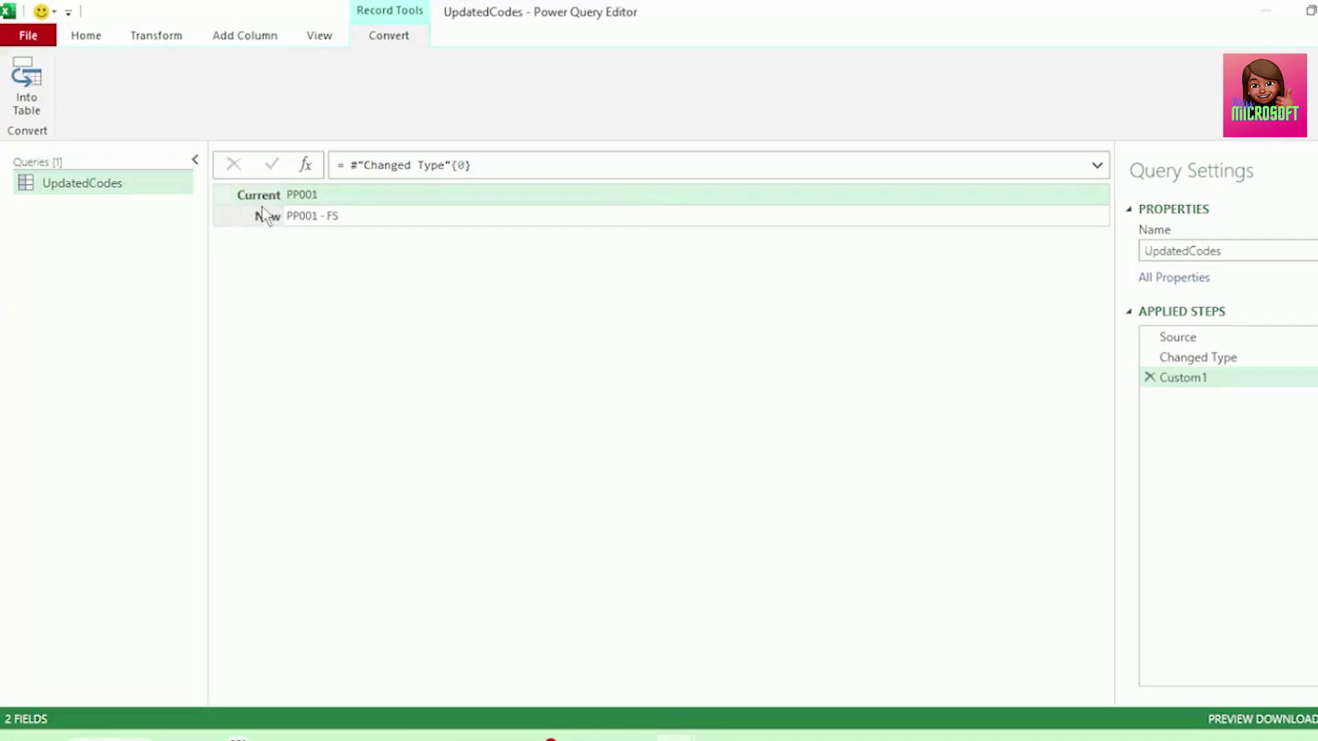
# Step: Change the row index in the custom step's formula to 2
pyautogui.click(464, 165)
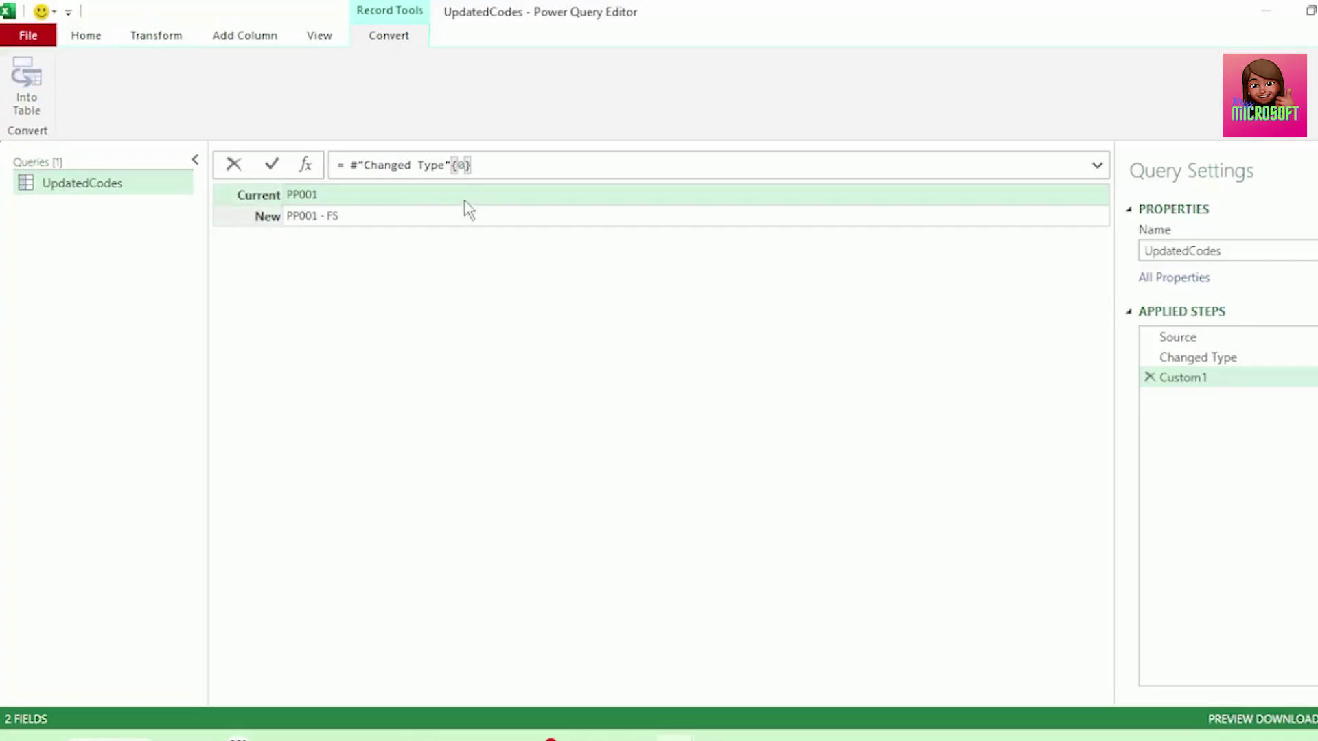
pyautogui.write('2')
pyautogui.press('Return')
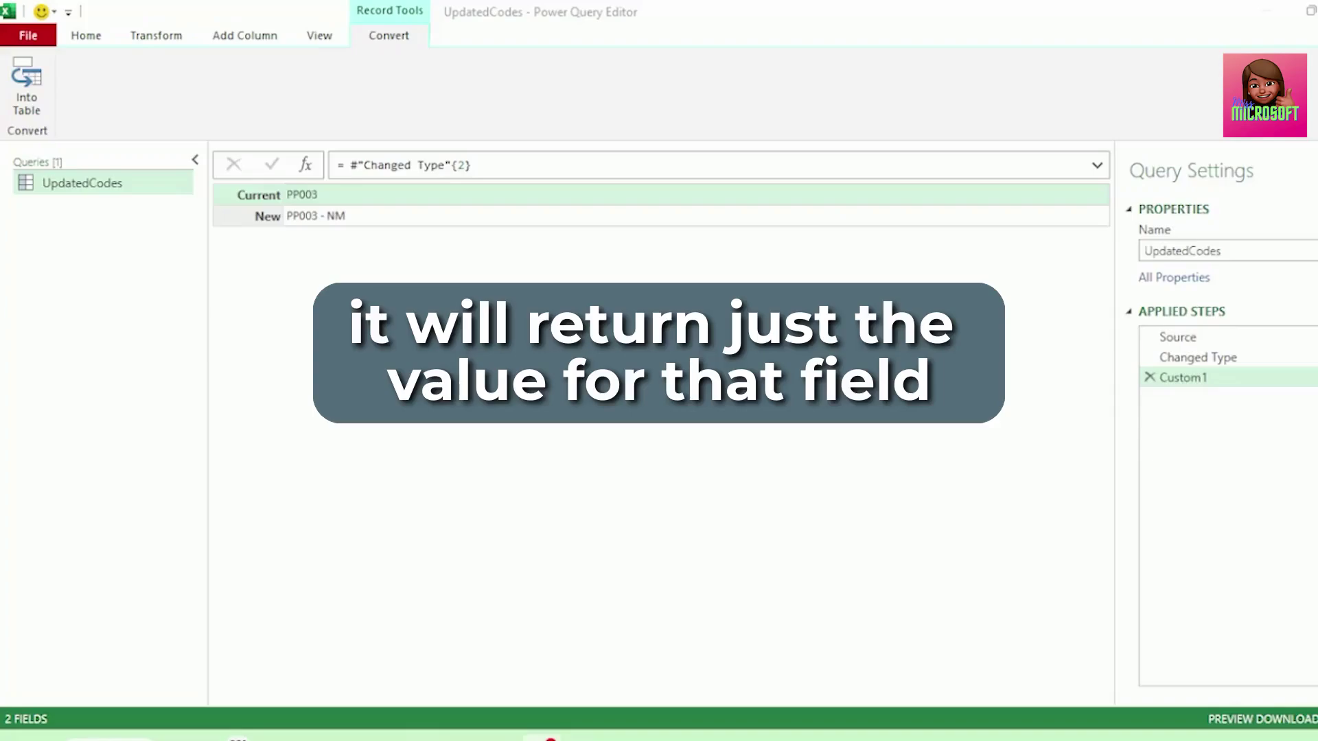
# Step: Append [New] to the custom step's formula to return only that field's value, and select the returned text
pyautogui.click(492, 165)
pyautogui.write('[')
pyautogui.press('capslock')
pyautogui.write('N')
pyautogui.press('capslock')
pyautogui.write('ew')
pyautogui.press('Return')
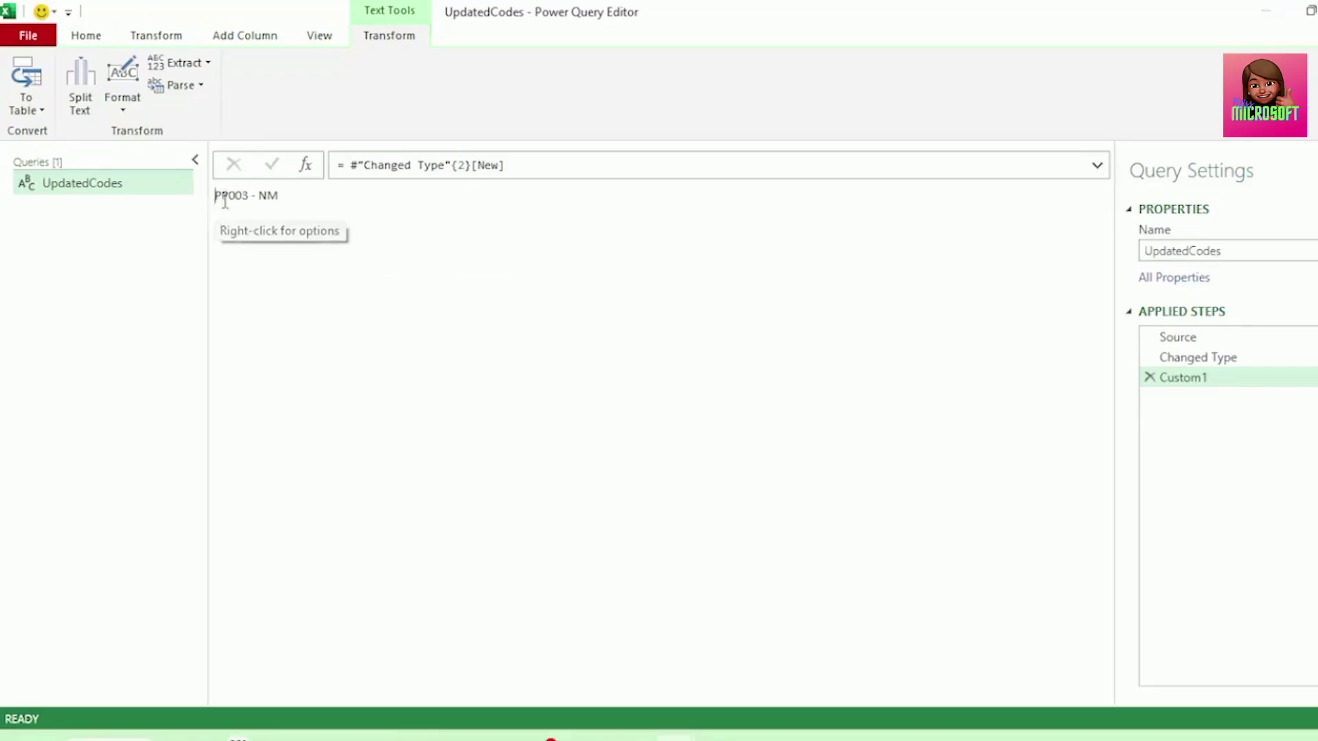
pyautogui.moveTo(212, 201); pyautogui.dragTo(284, 199)
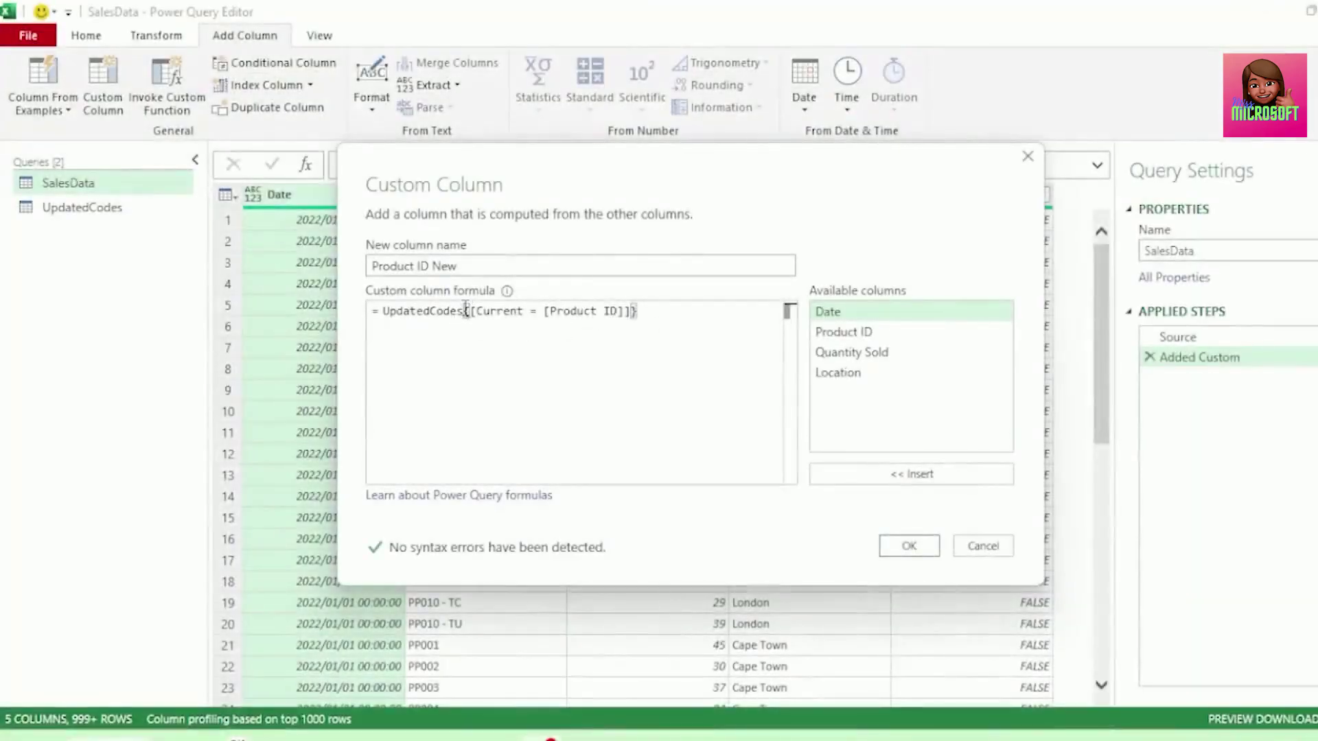
# Step: Apply the row lookup formula to the Product ID New column and inspect the record returned in the first row
pyautogui.moveTo(464, 311); pyautogui.dragTo(651, 308)
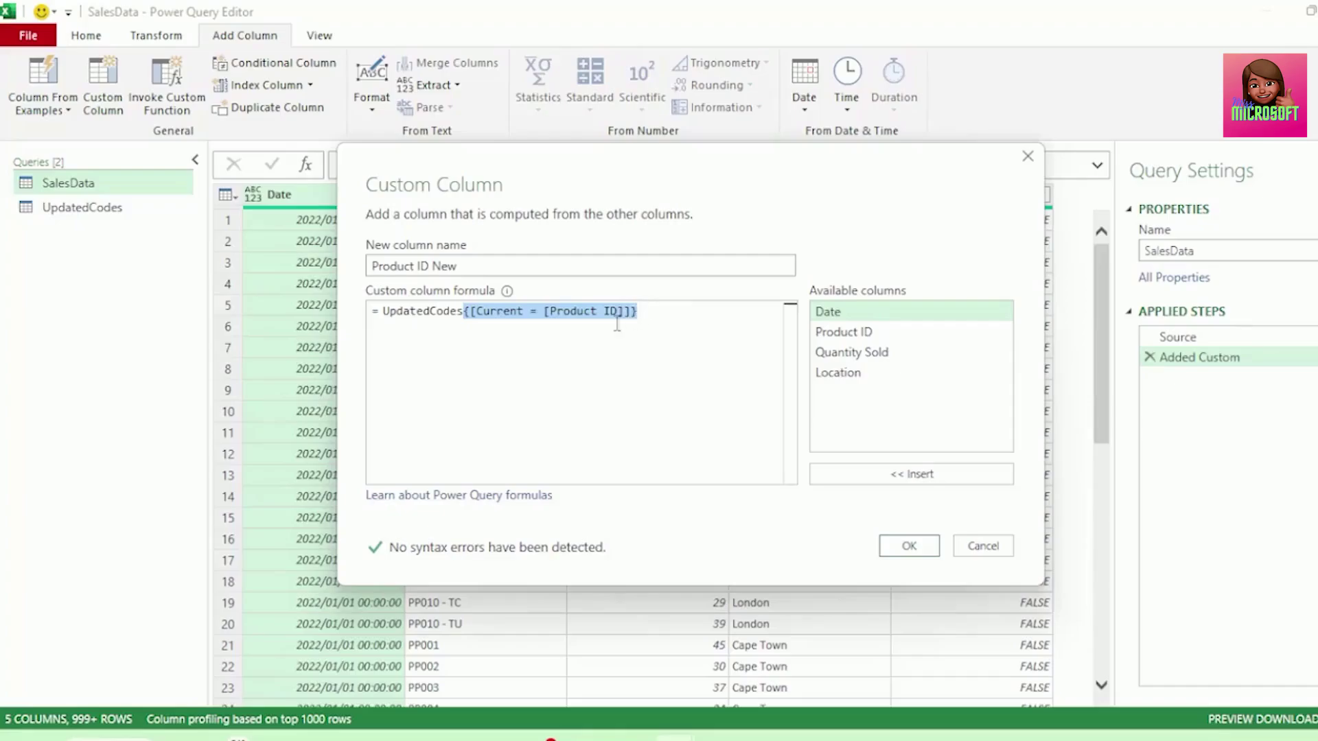
pyautogui.moveTo(476, 311); pyautogui.dragTo(615, 320)
pyautogui.click(909, 547)
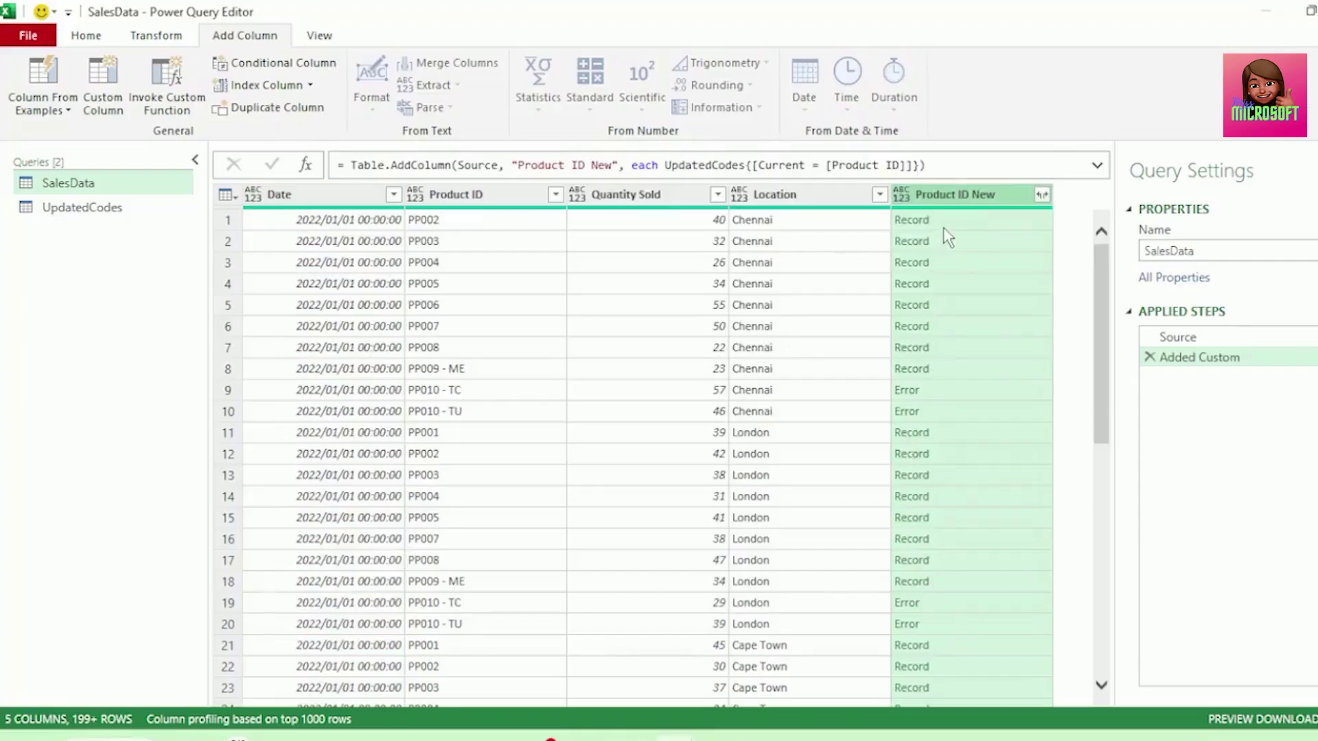
pyautogui.click(981, 224)
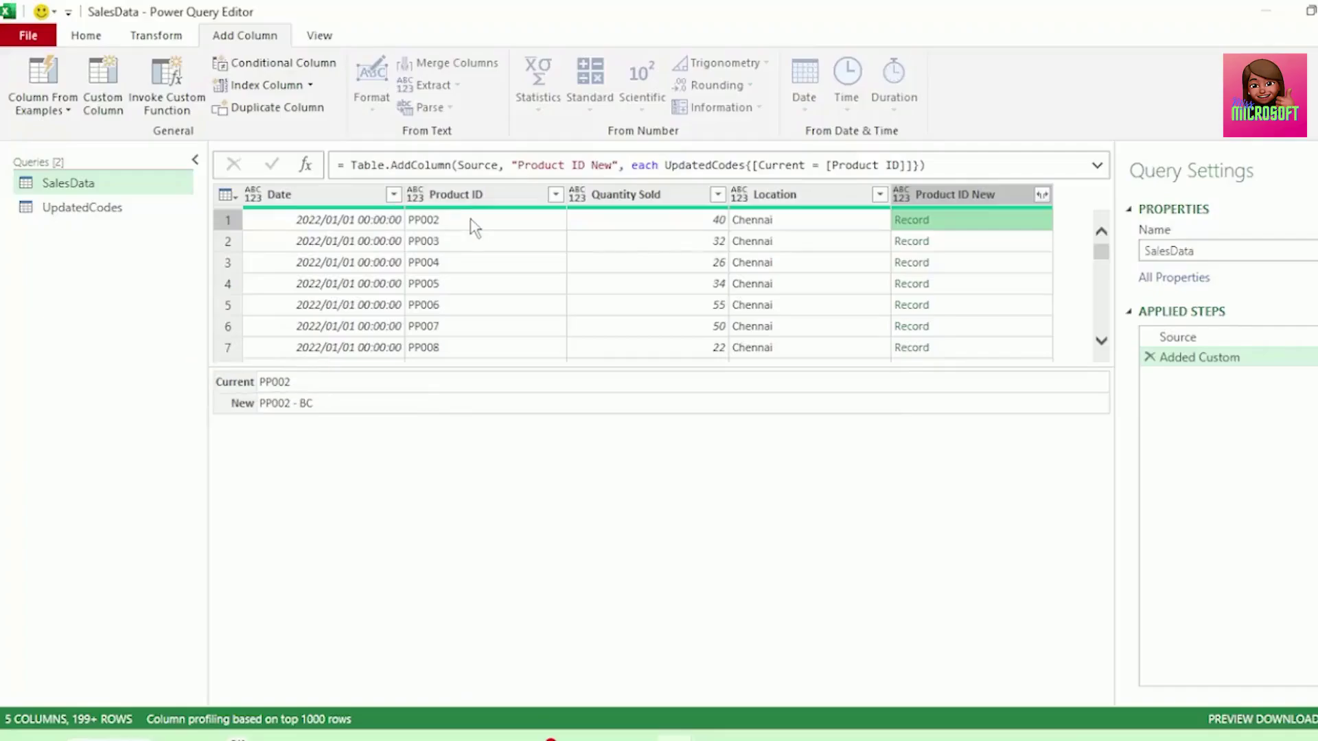
pyautogui.scroll(-1, 1018, 274)
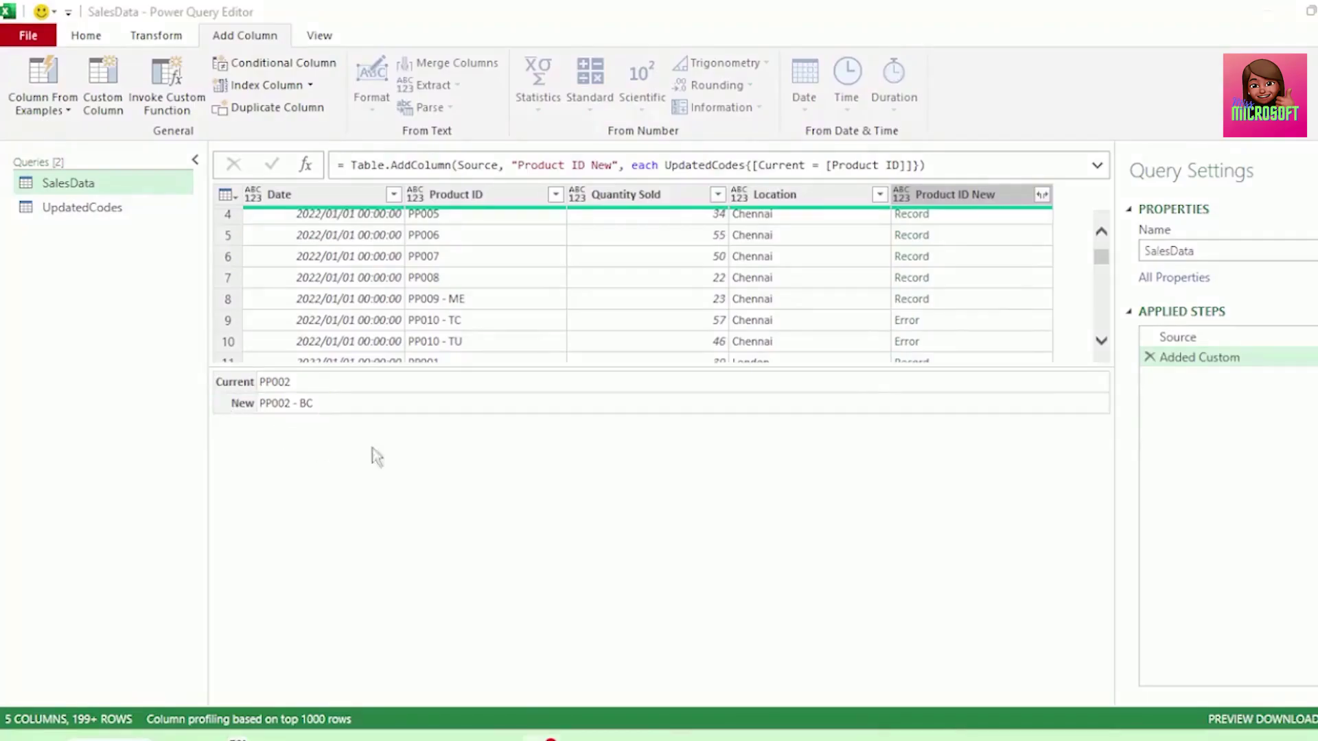
# Step: Append [New] to the Product ID New custom column formula so it returns only that field's value
pyautogui.doubleClick(1199, 357)
pyautogui.press('capslock')
pyautogui.write('[N')
pyautogui.press('capslock')
pyautogui.write('ew]')
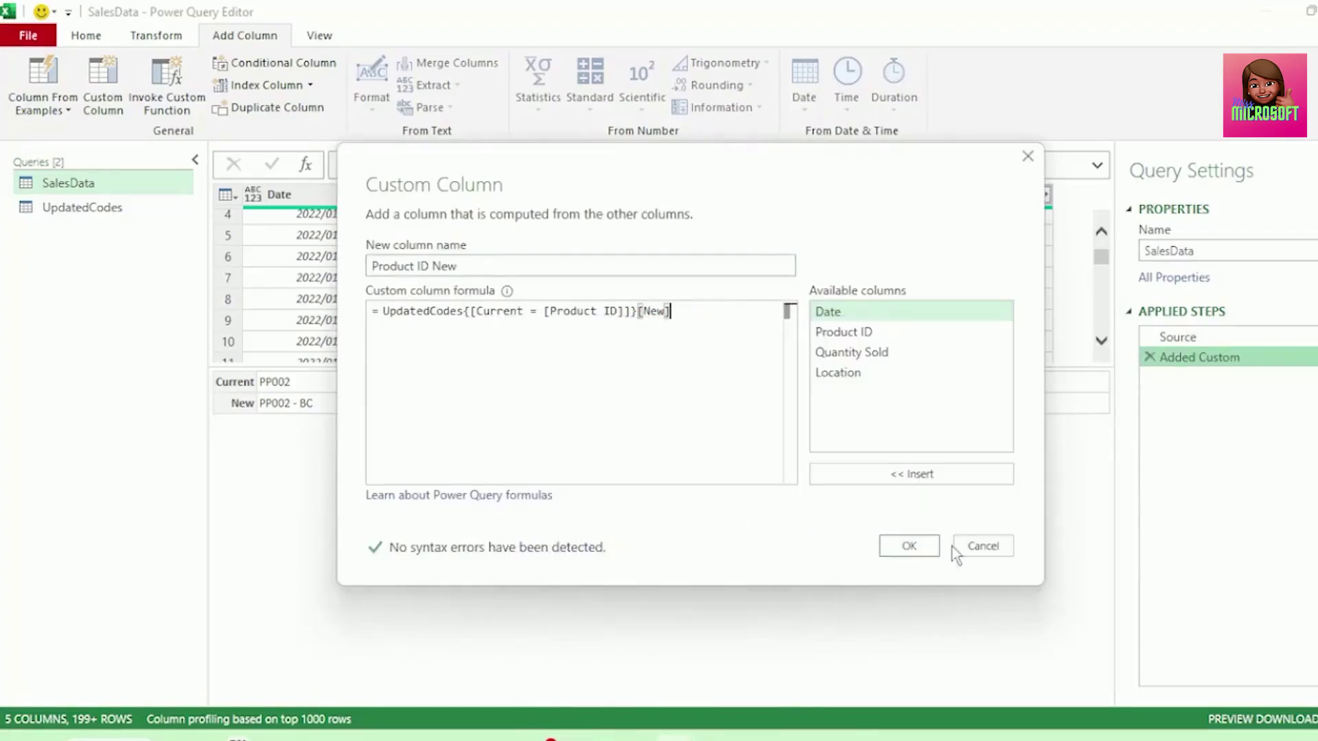
pyautogui.click(908, 547)
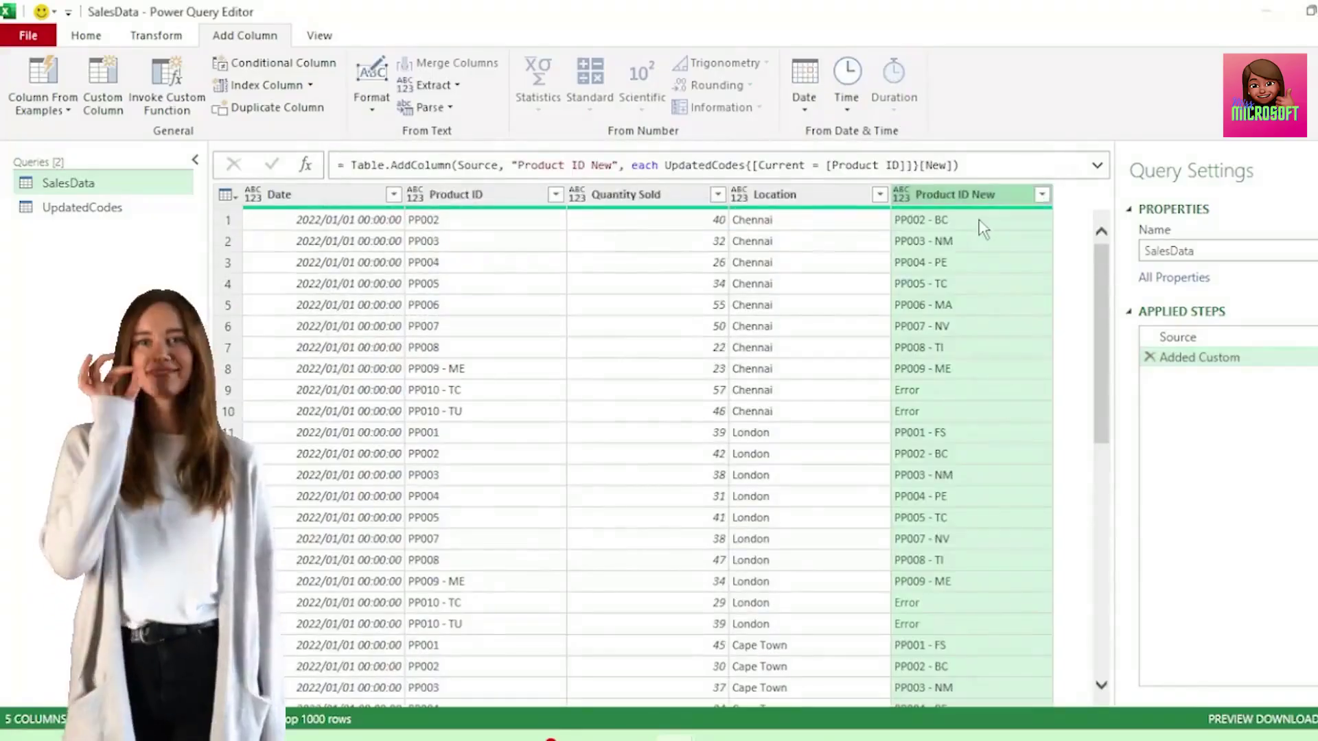
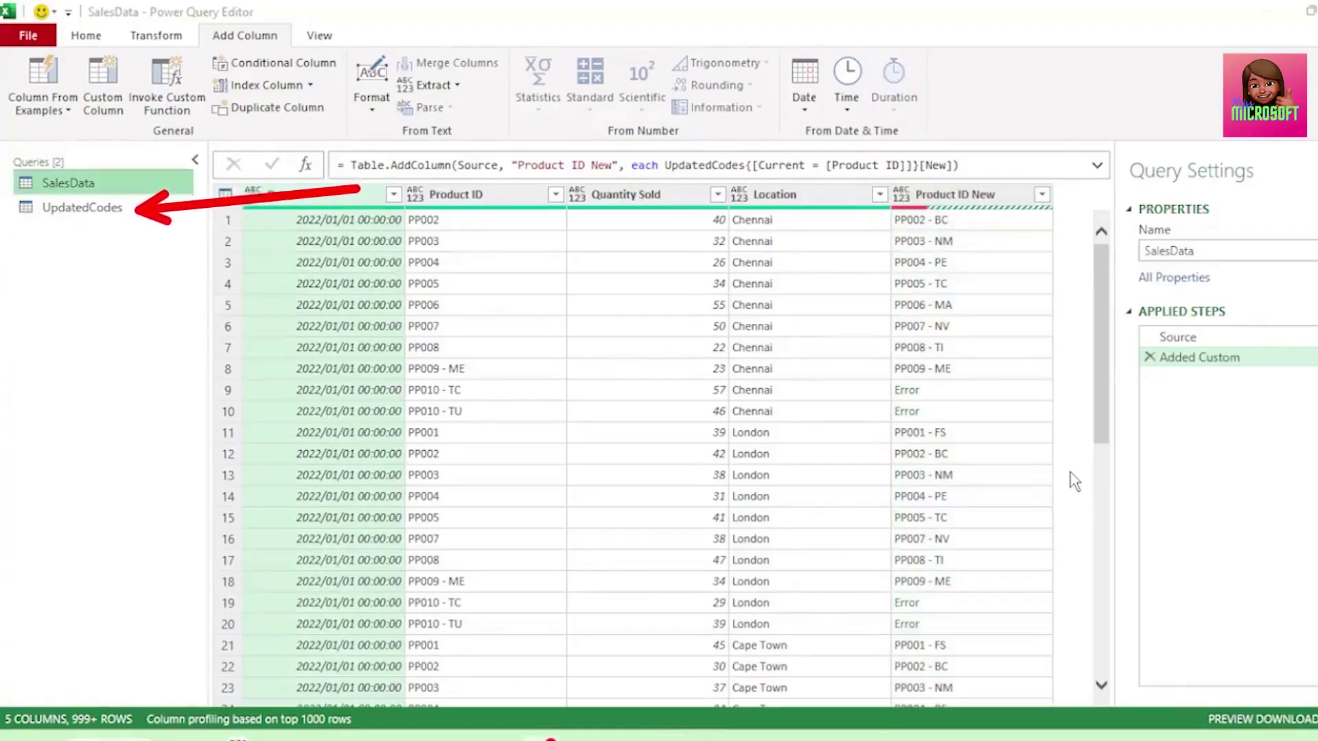
# Step: Inspect the error in row 9 and change the Product ID New formula to try UpdatedCodes{[Current = [Product ID]]}[New] otherwise [Product ID]
pyautogui.click(980, 392)
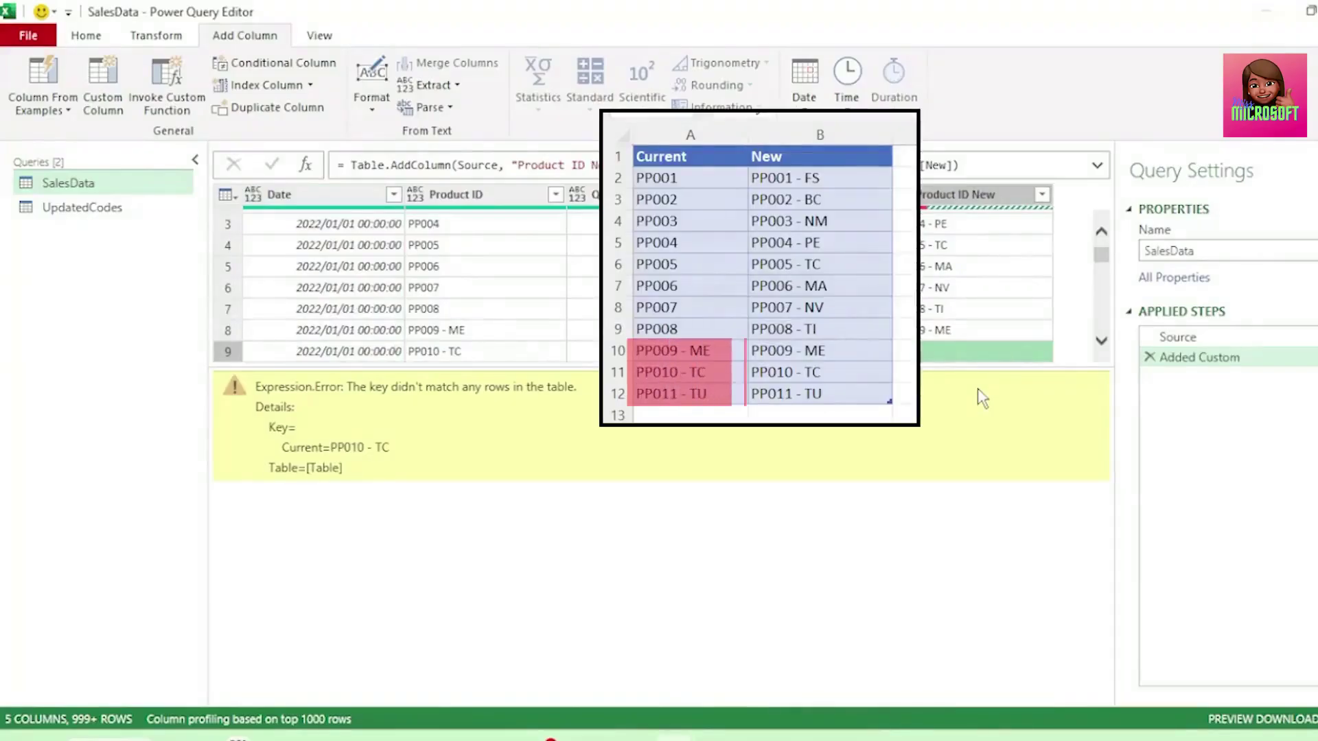
pyautogui.click(1304, 357)
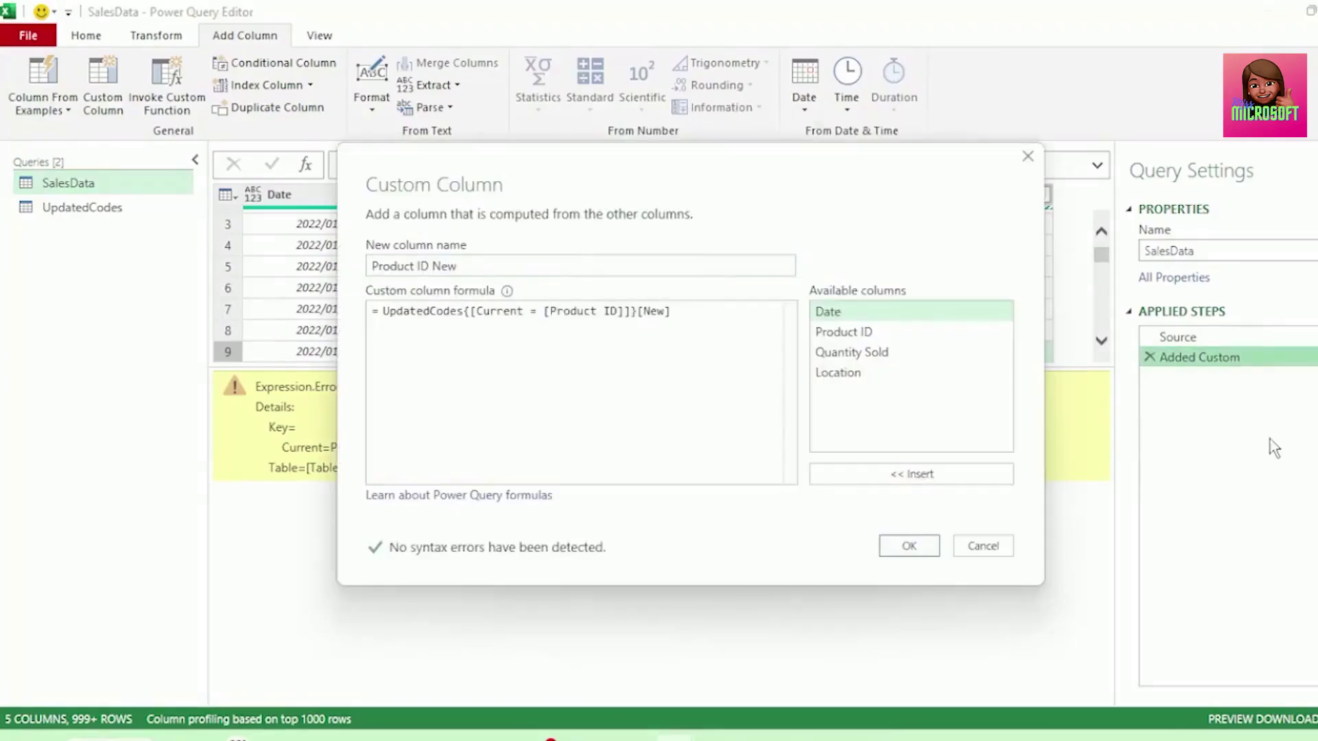
pyautogui.click(389, 311)
pyautogui.write('try')
pyautogui.click(720, 316)
pyautogui.write('otherwise')
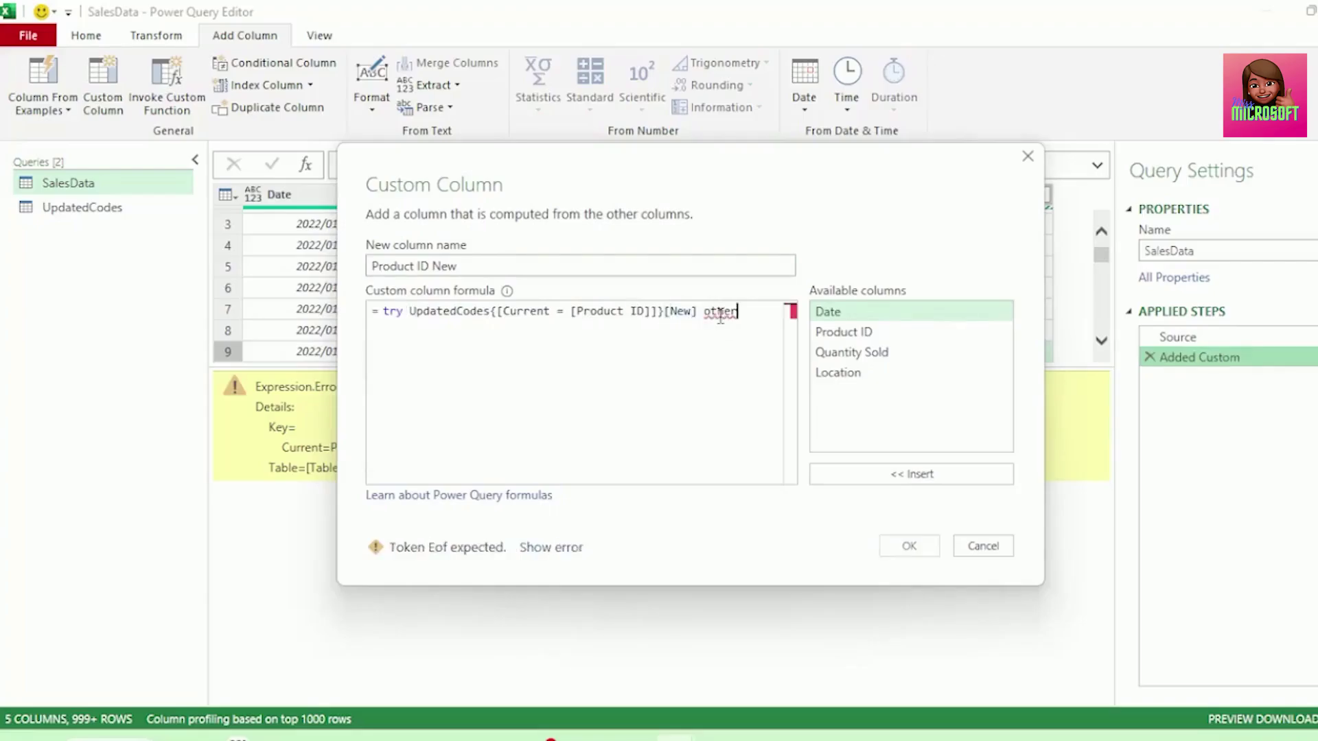
pyautogui.doubleClick(843, 331)
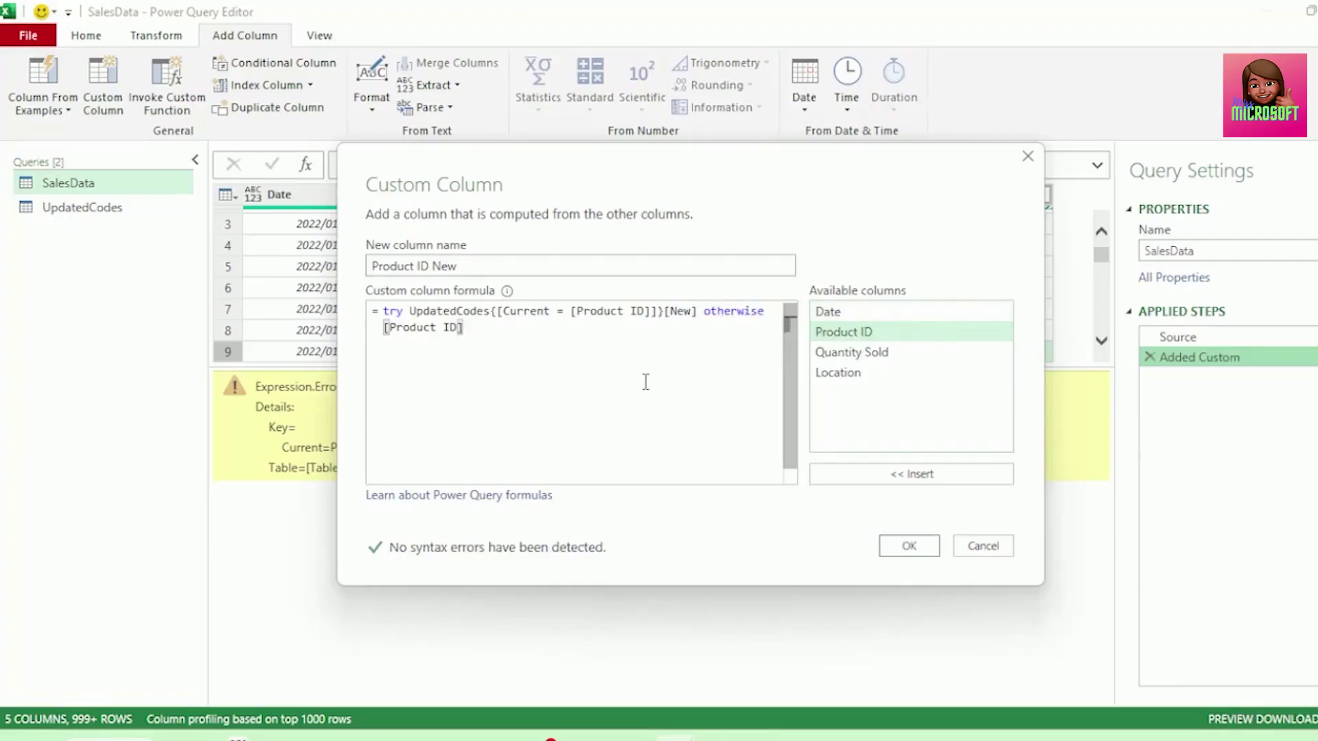
pyautogui.moveTo(410, 314); pyautogui.dragTo(691, 314)
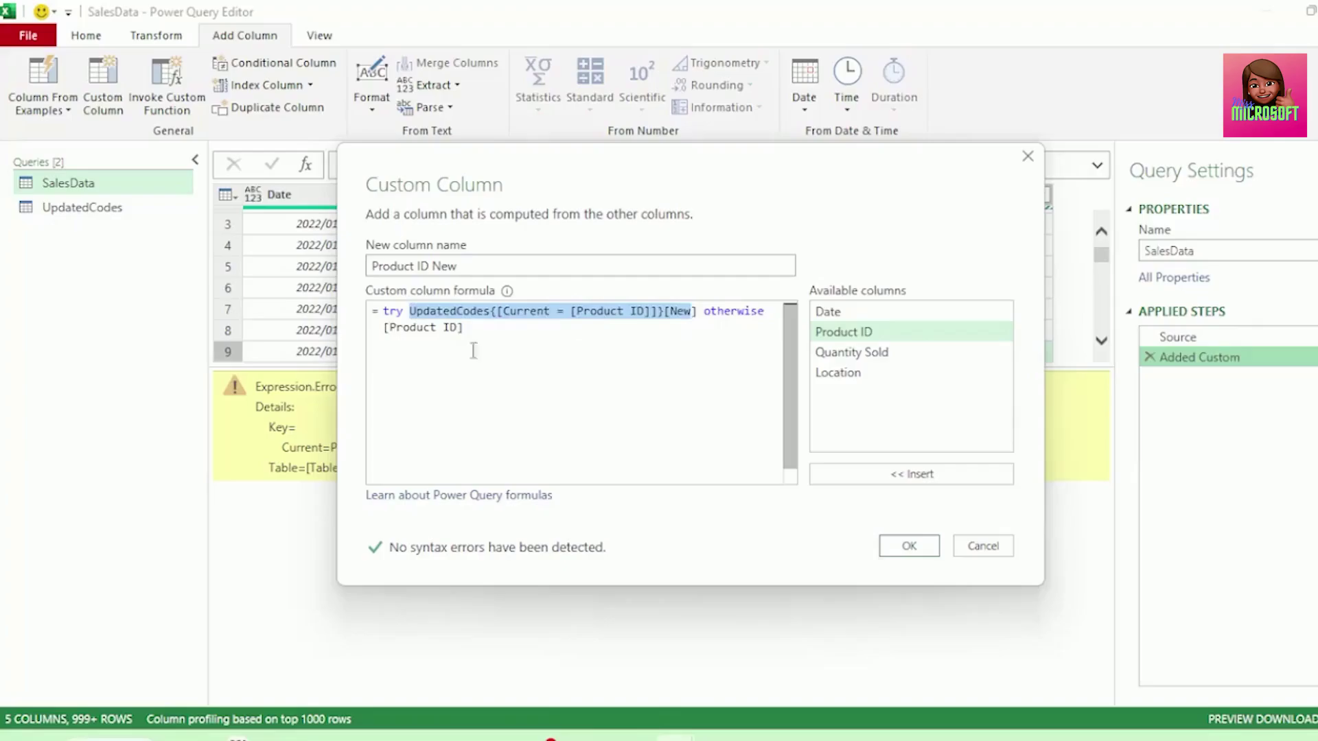
pyautogui.moveTo(390, 327); pyautogui.dragTo(464, 328)
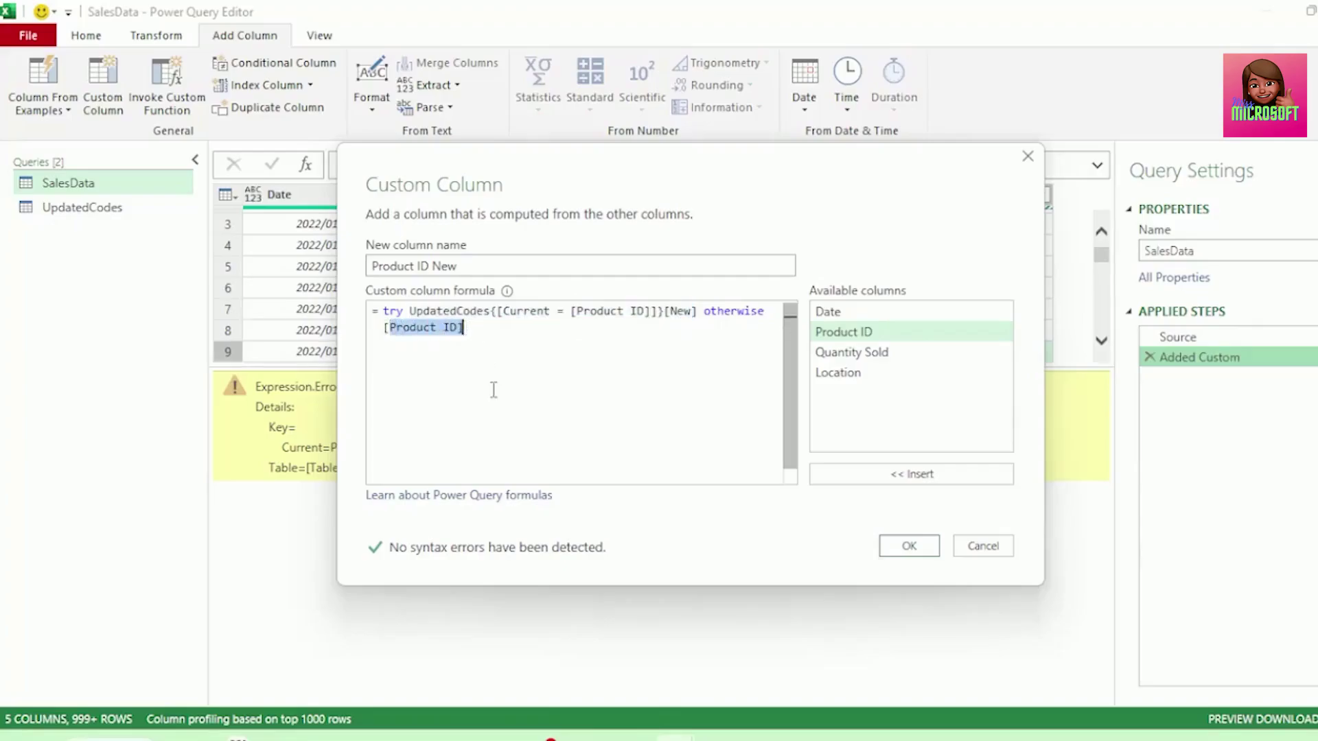
pyautogui.click(561, 371)
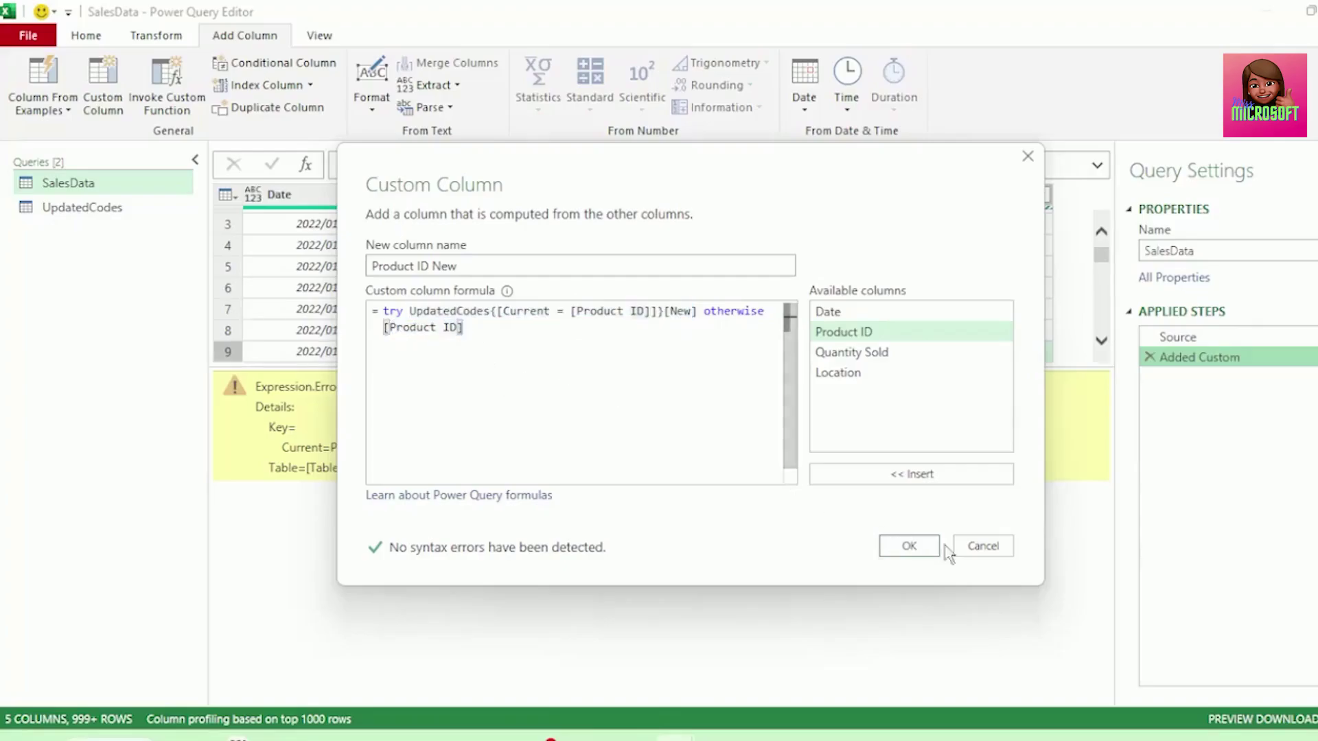
pyautogui.click(906, 546)
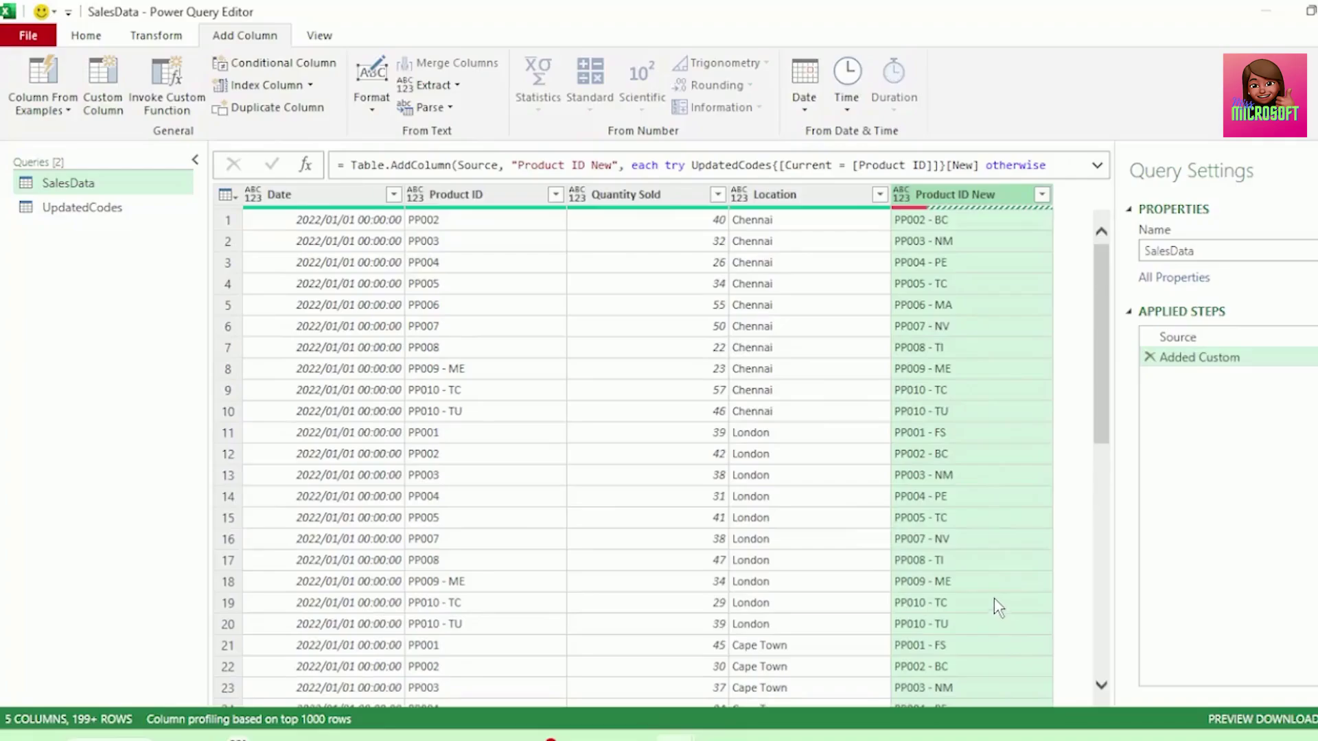
# Step: Keep only the Date, Quantity Sold, Location and Product ID New columns, and detect their data types
pyautogui.click(300, 197)
pyautogui.keyDown('ctrl'); pyautogui.click(669, 198); pyautogui.keyUp('ctrl')
pyautogui.keyDown('ctrl'); pyautogui.click(810, 196); pyautogui.keyUp('ctrl')
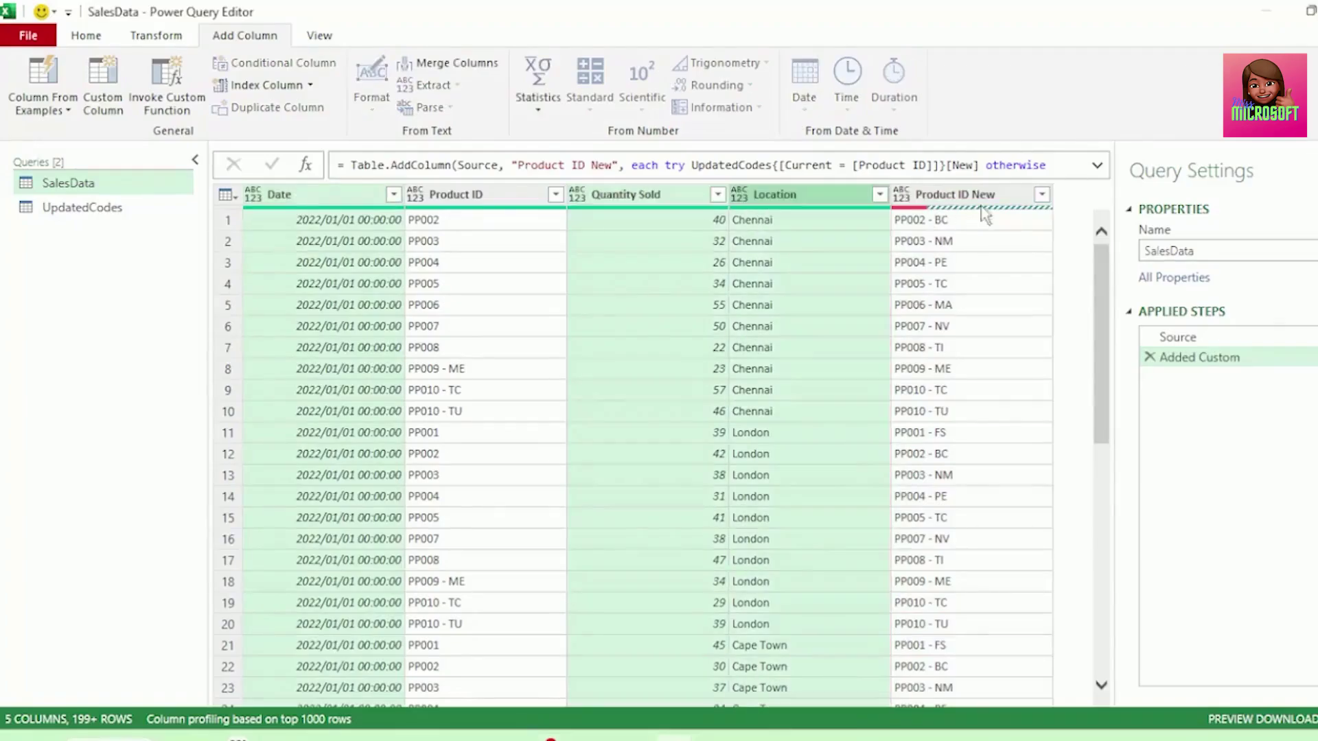
pyautogui.keyDown('ctrl'); pyautogui.click(983, 198); pyautogui.keyUp('ctrl')
pyautogui.rightClick(983, 199)
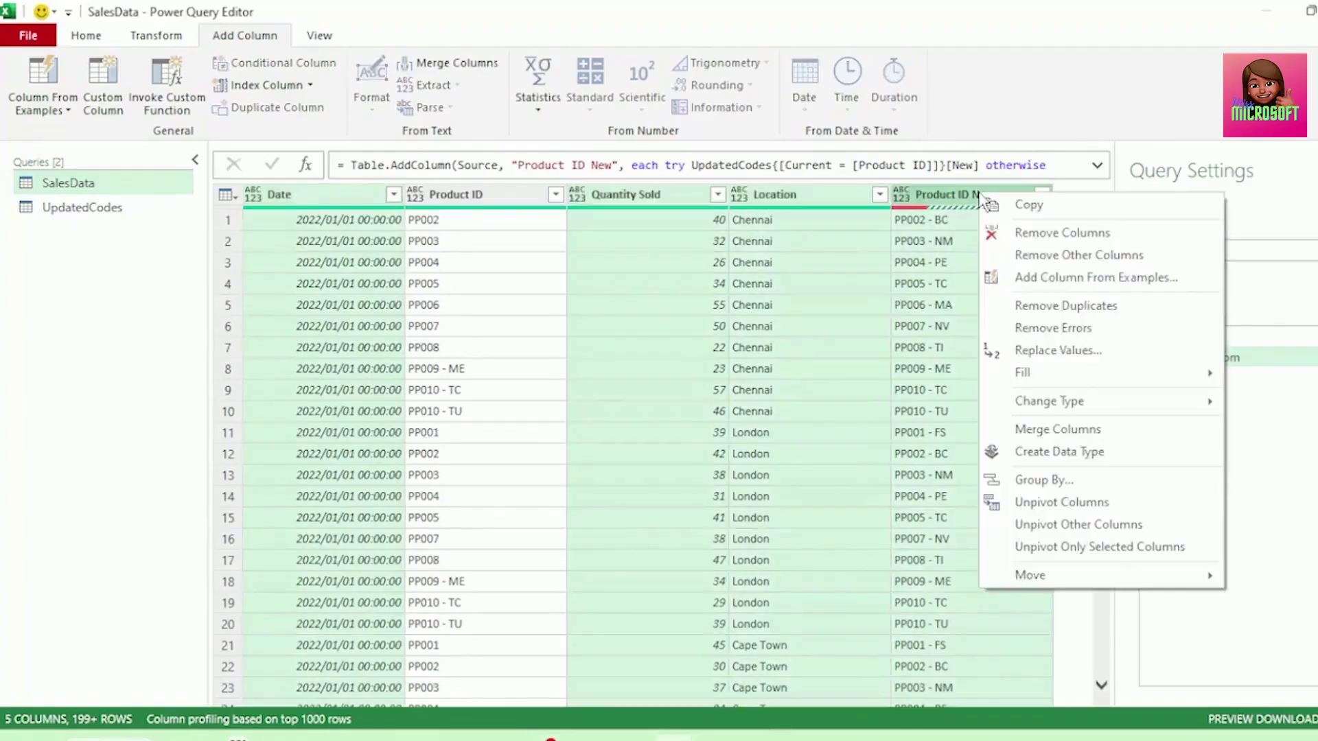
pyautogui.click(1029, 255)
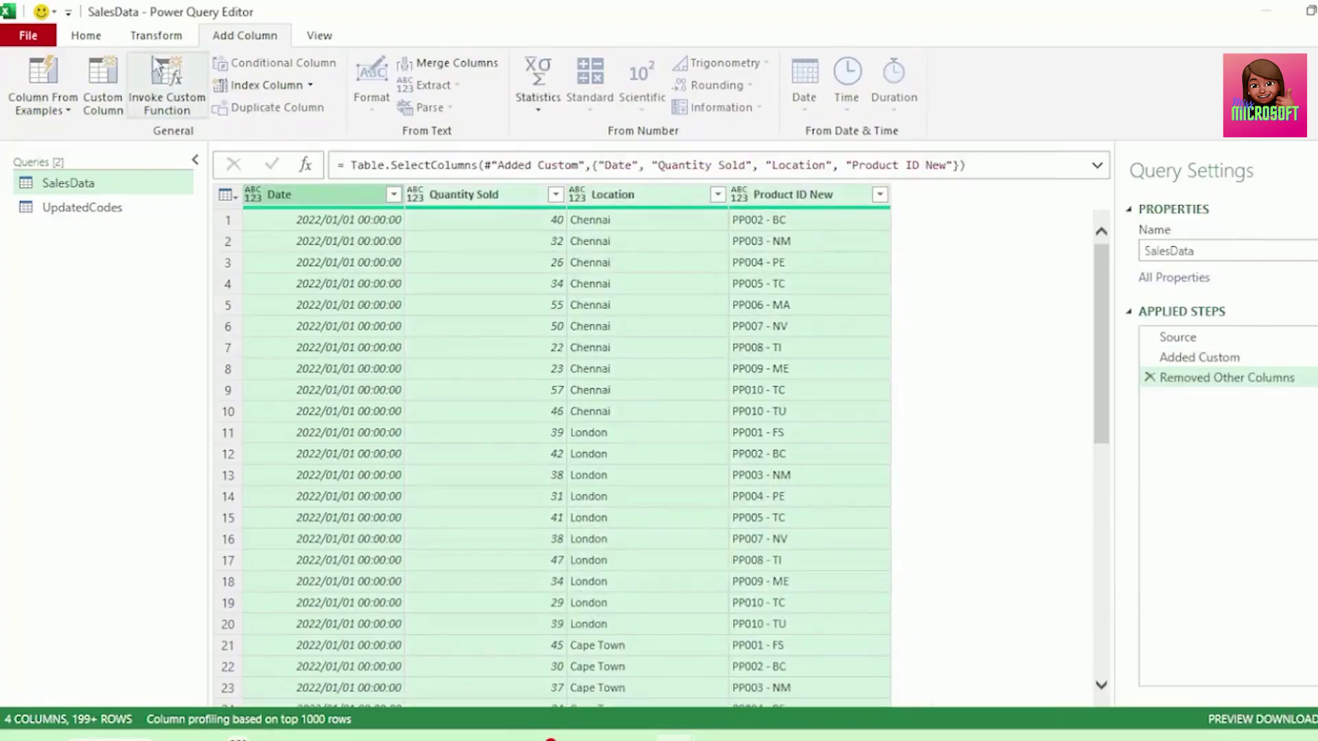
pyautogui.click(156, 35)
pyautogui.click(297, 84)
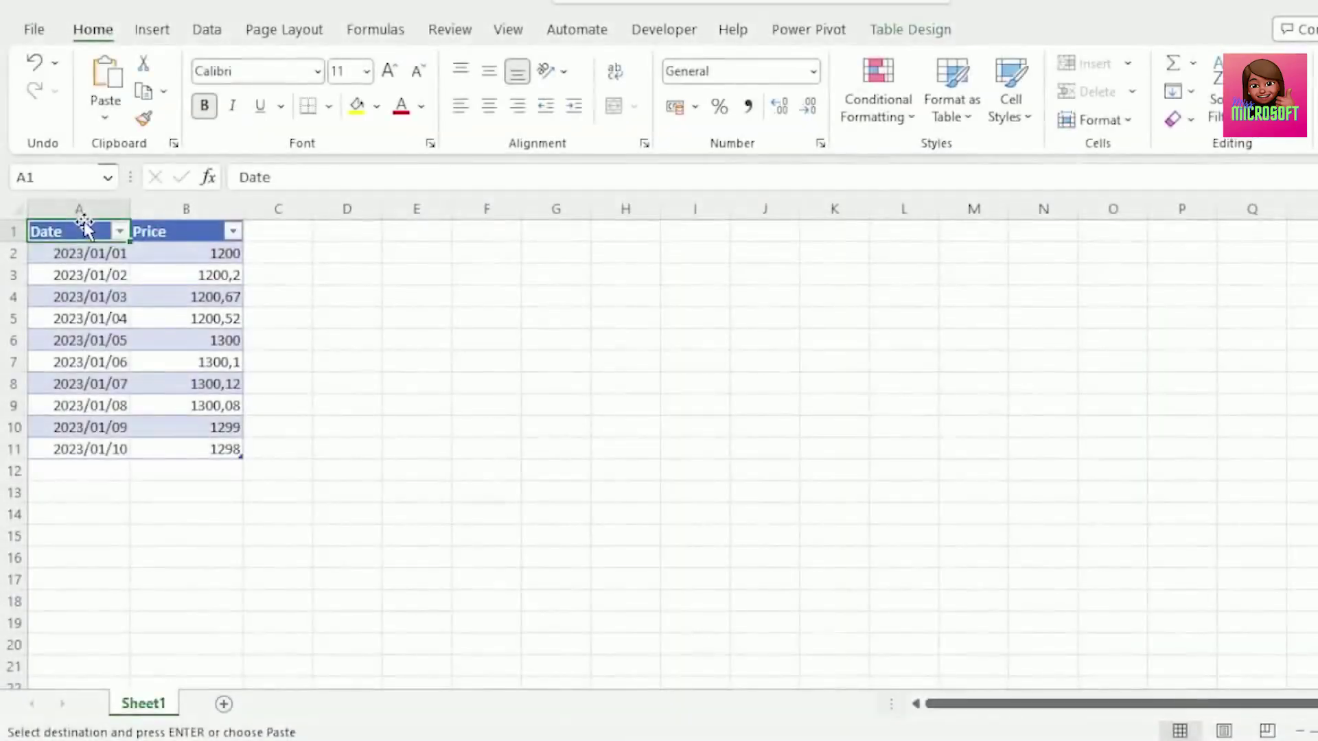
# Step: Load the Date and Price table from Sheet1 into Power Query and delete the Changed Type step
pyautogui.moveTo(94, 229); pyautogui.dragTo(208, 459)
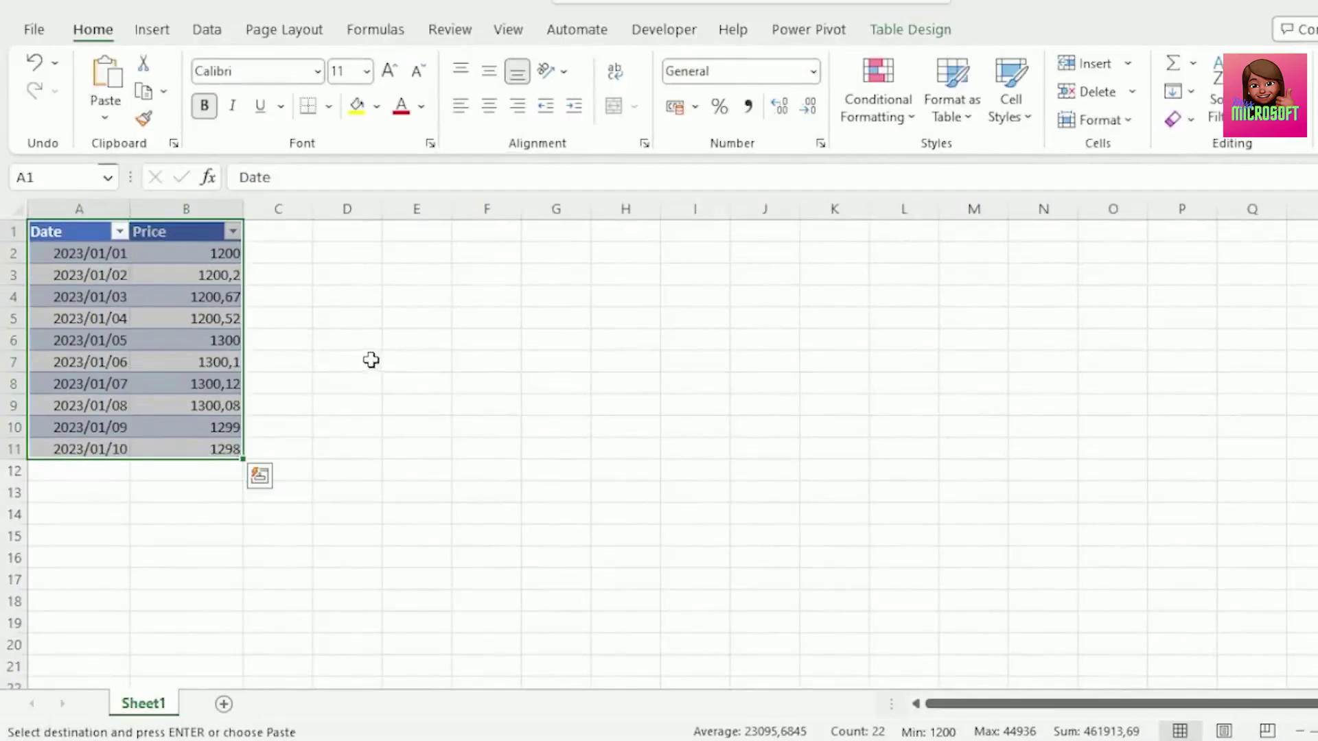
pyautogui.click(230, 258)
pyautogui.click(234, 275)
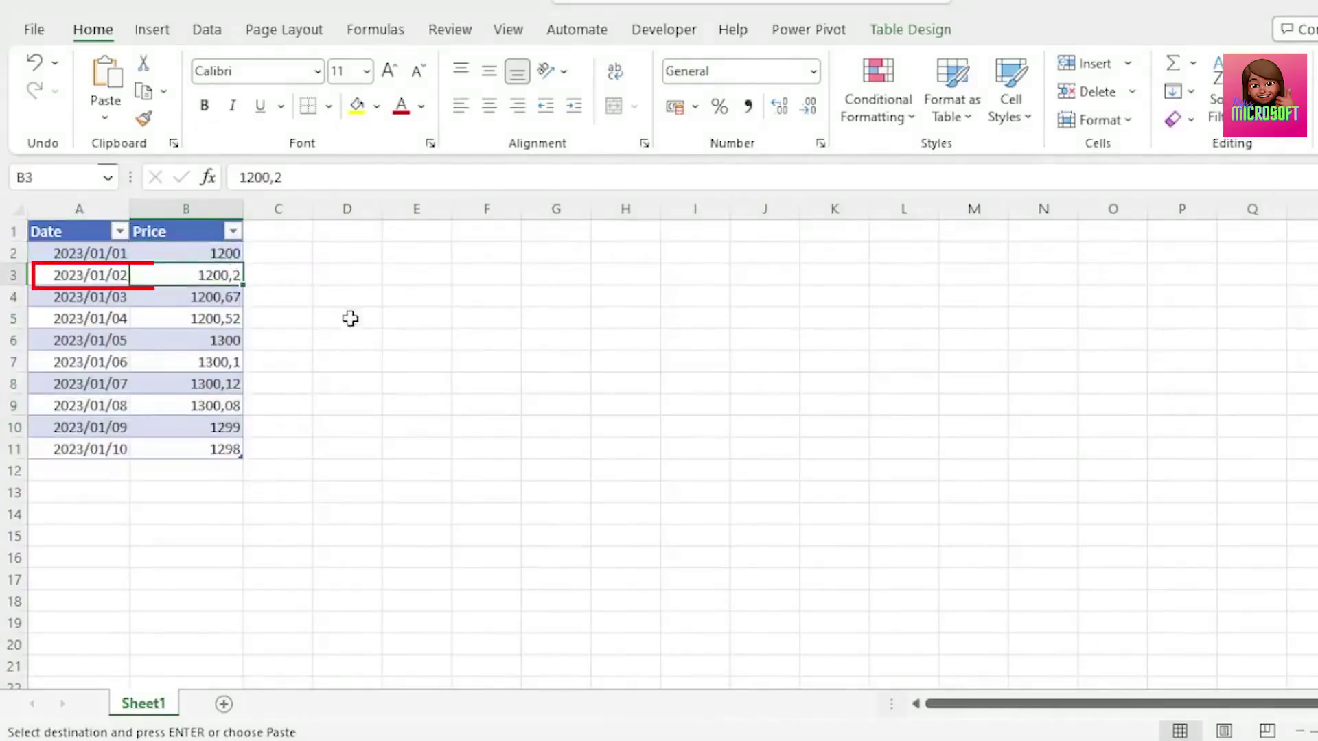
pyautogui.rightClick(173, 318)
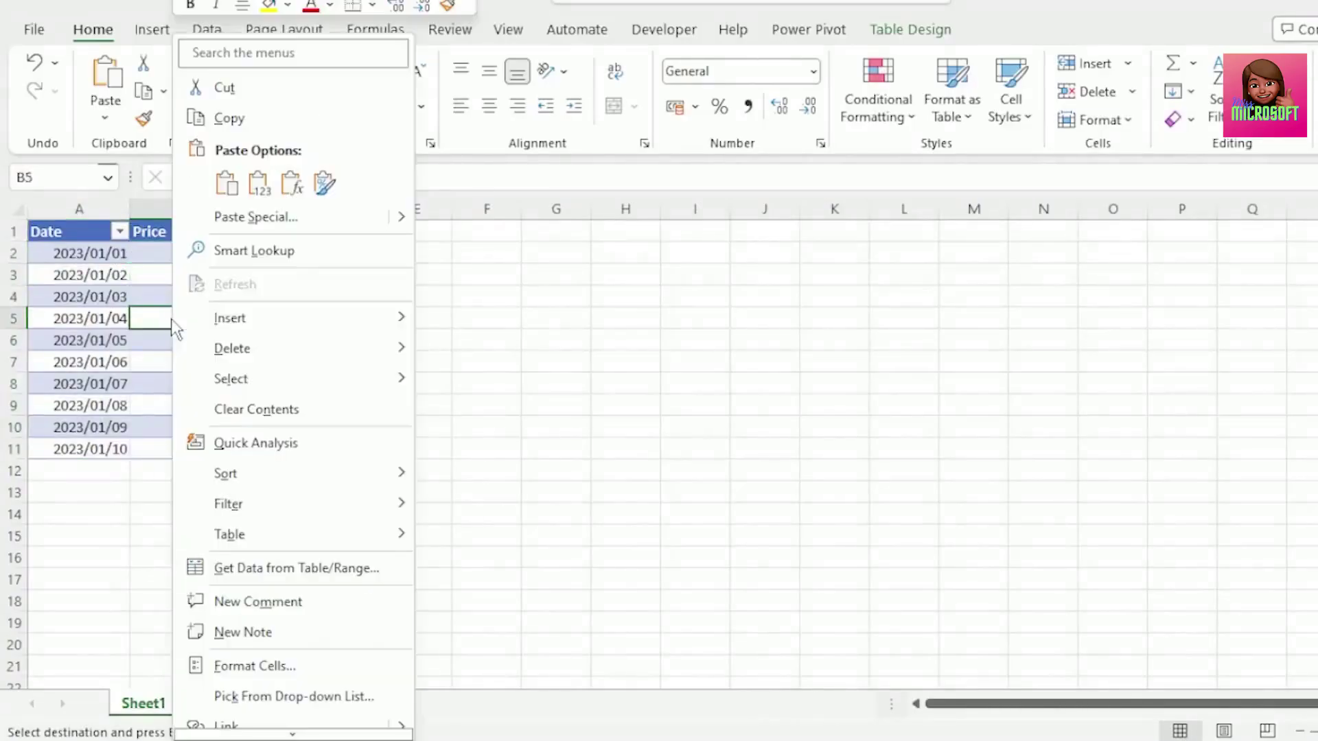
pyautogui.click(277, 566)
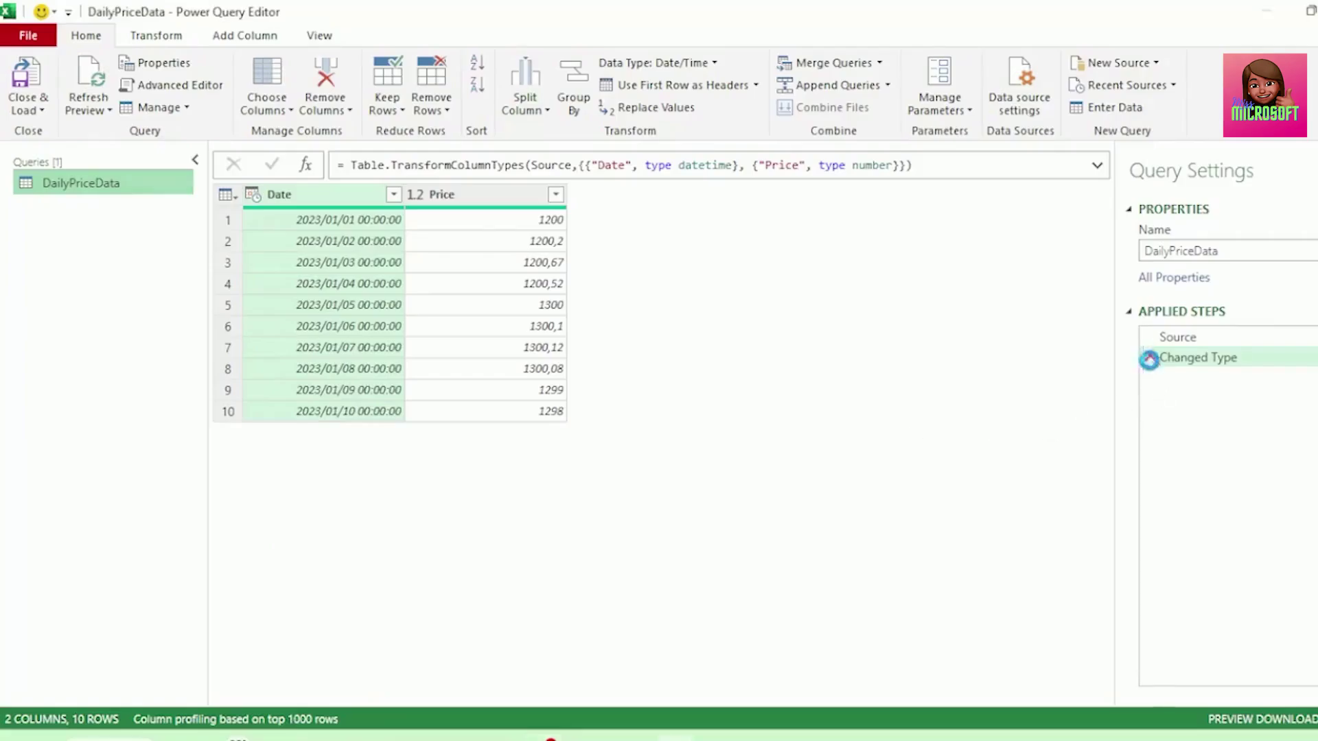
pyautogui.click(1149, 359)
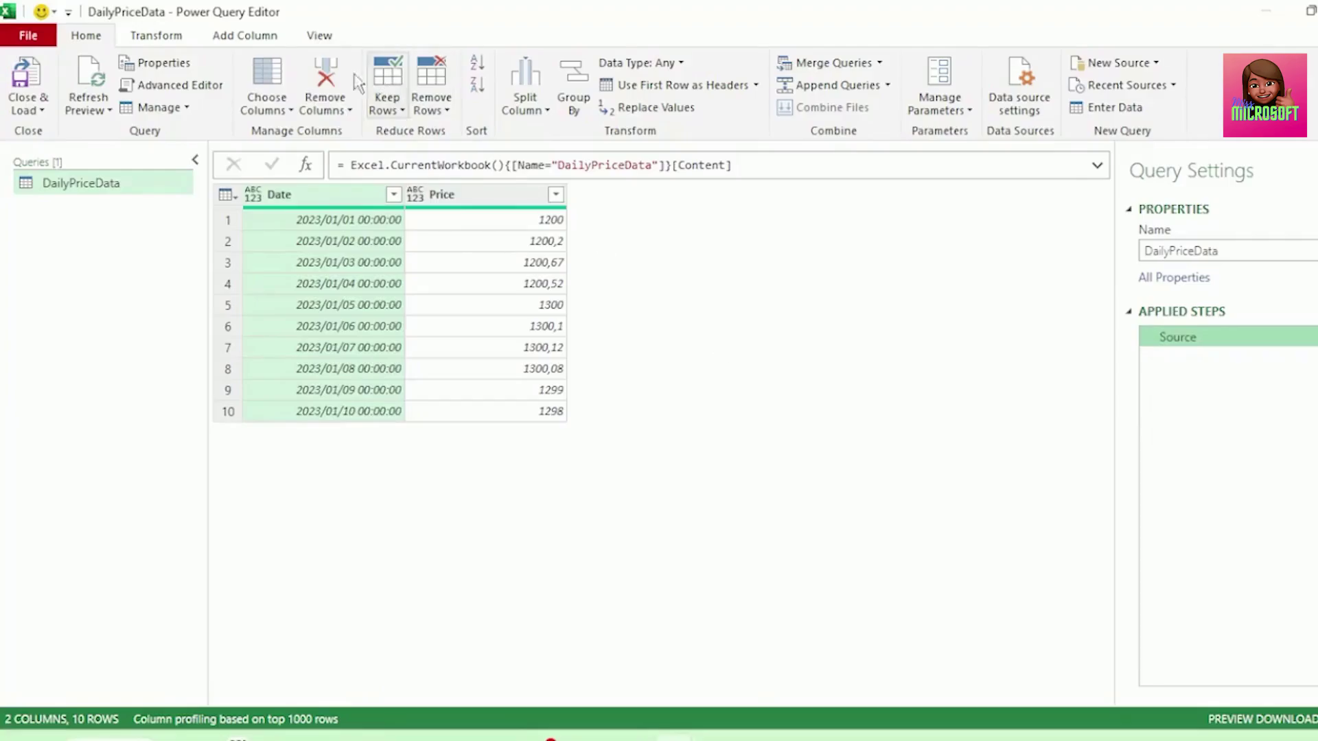
pyautogui.click(234, 38)
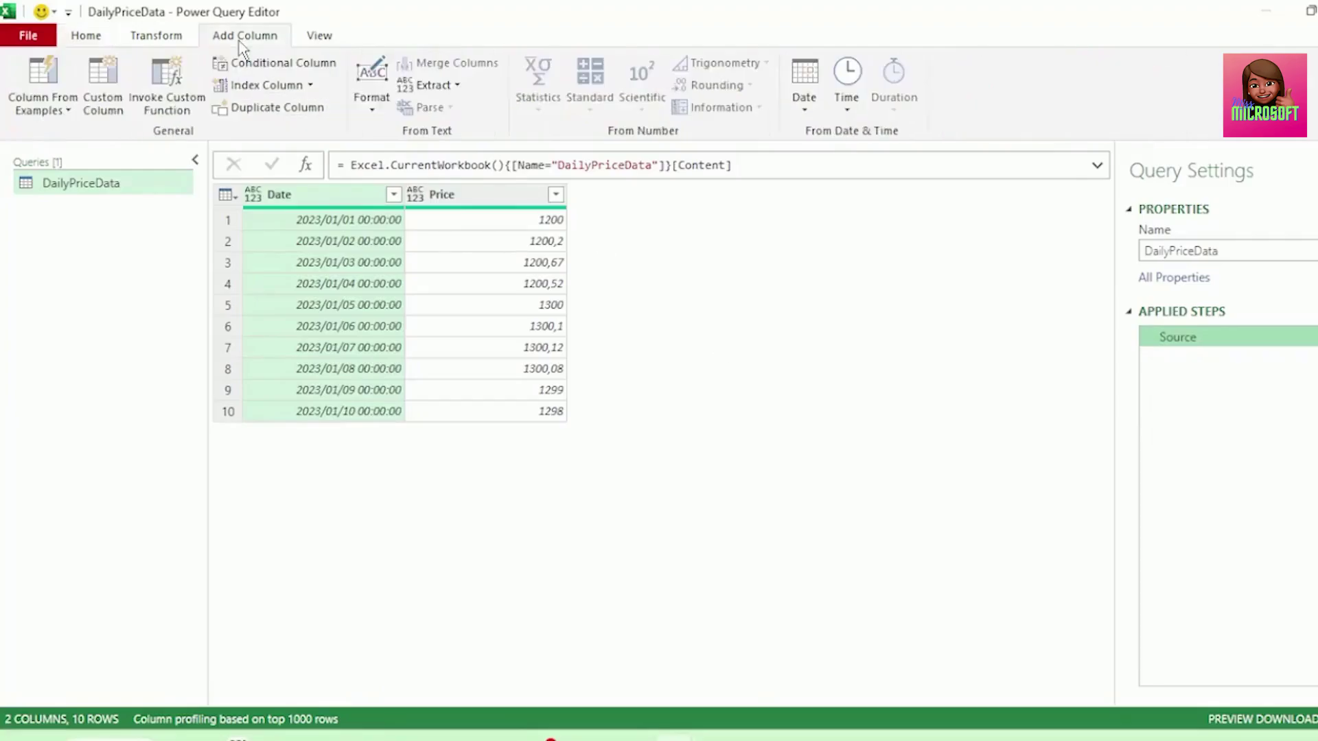
pyautogui.click(103, 86)
pyautogui.moveTo(414, 264); pyautogui.dragTo(366, 264)
pyautogui.write('Price Di')
pyautogui.press('capslock')
pyautogui.write('fference')
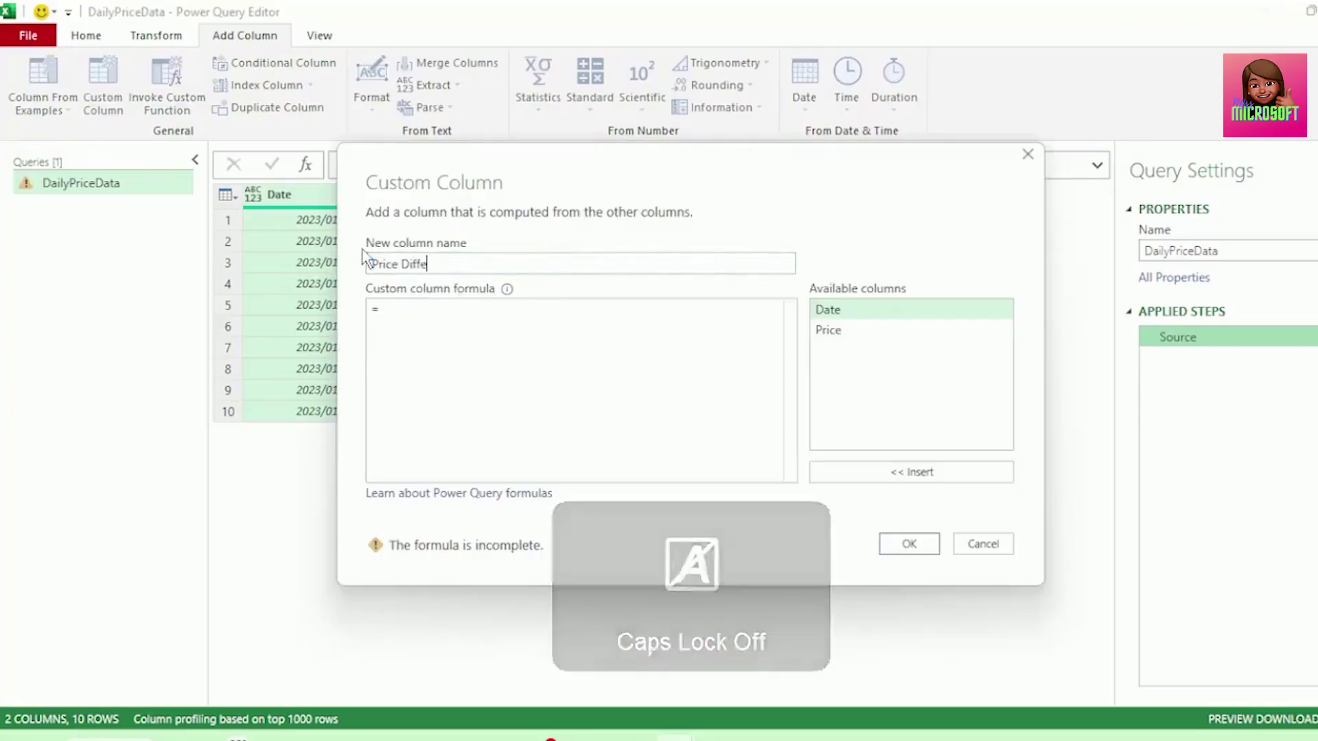
pyautogui.click(844, 331)
pyautogui.doubleClick(846, 332)
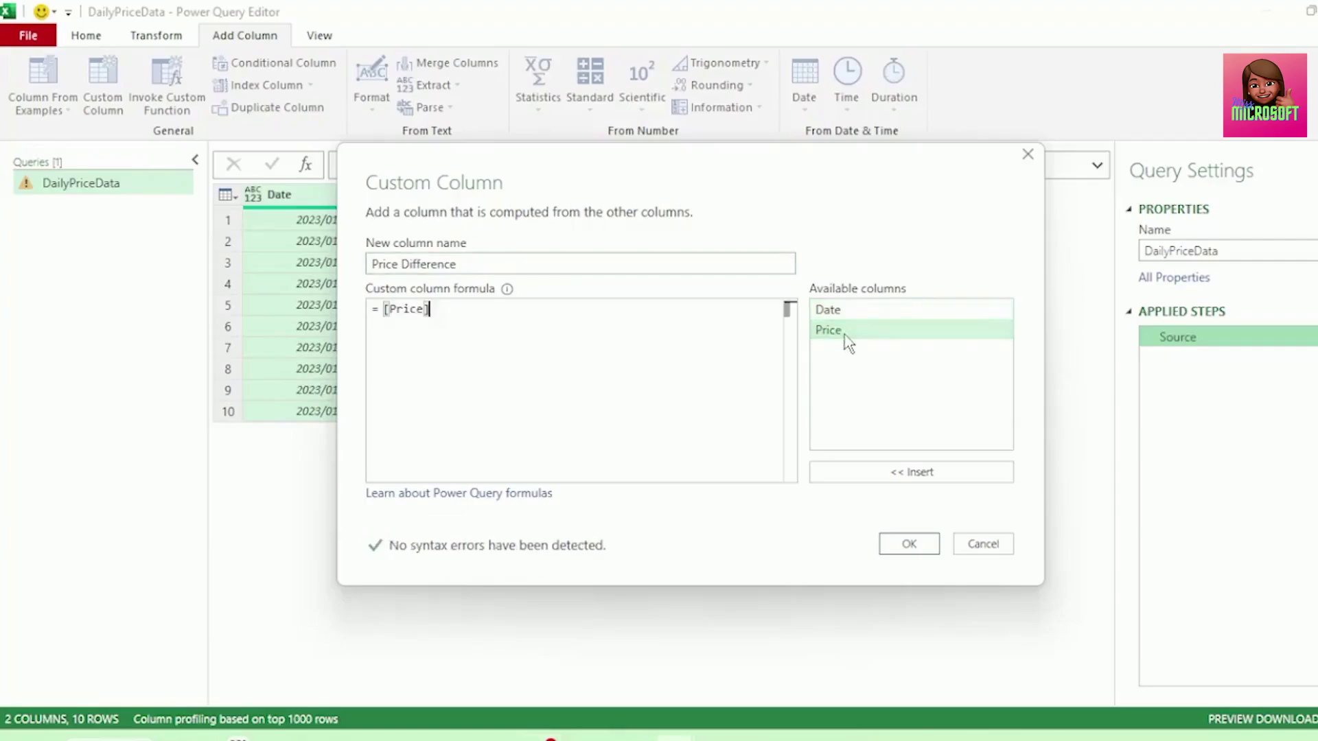
pyautogui.write('-')
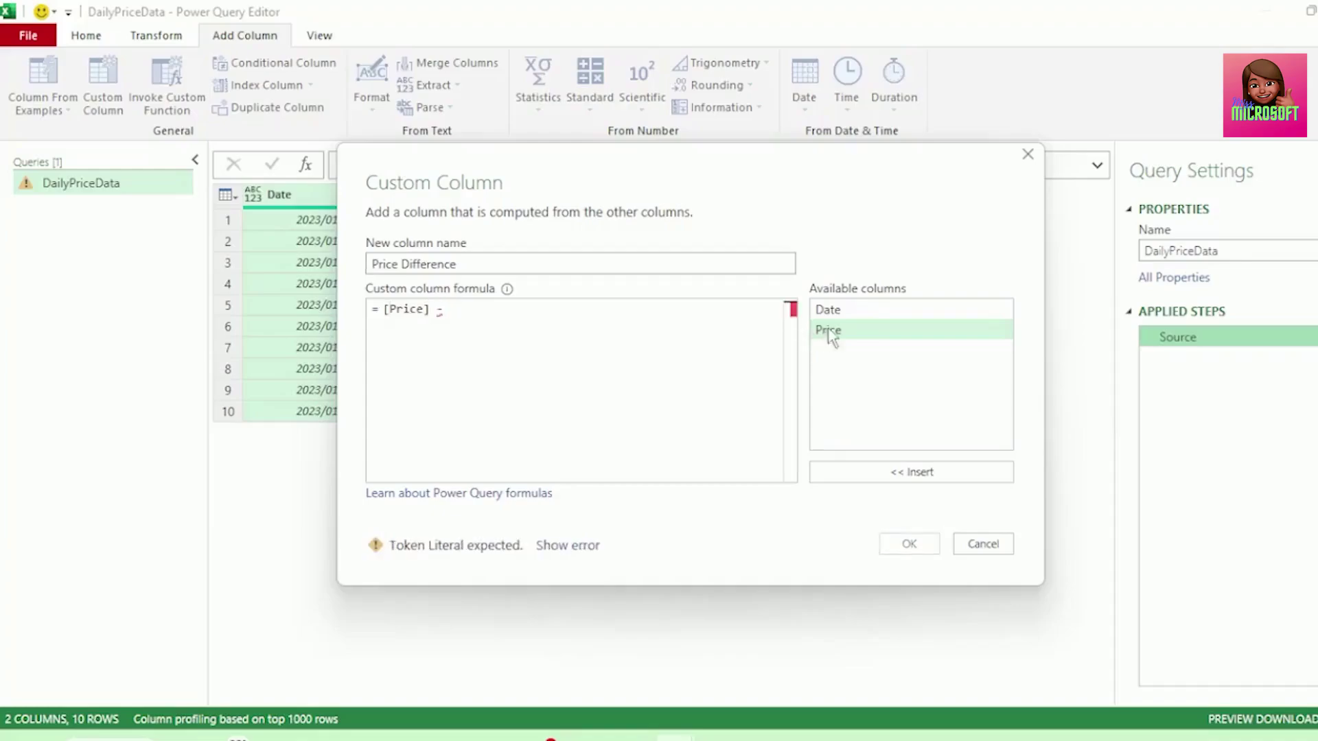
pyautogui.doubleClick(854, 328)
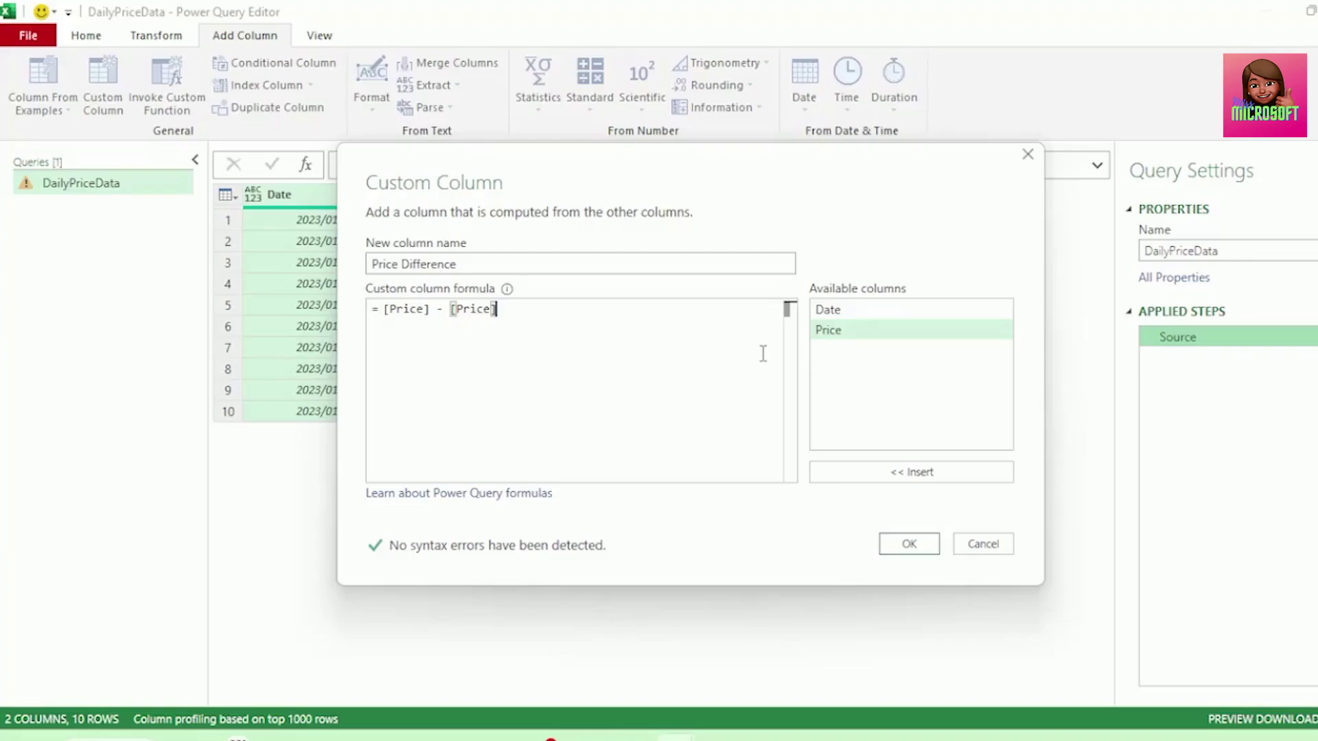
pyautogui.moveTo(714, 175); pyautogui.dragTo(676, 321)
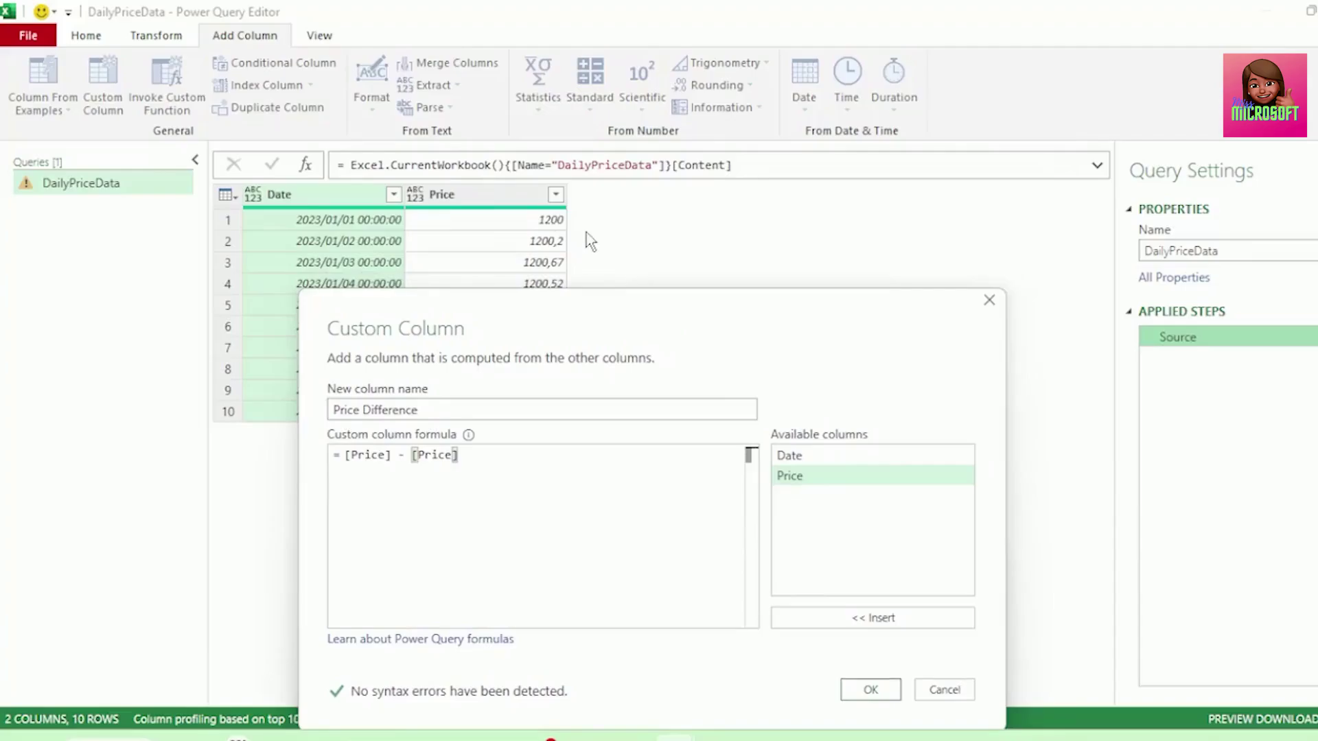
pyautogui.click(945, 690)
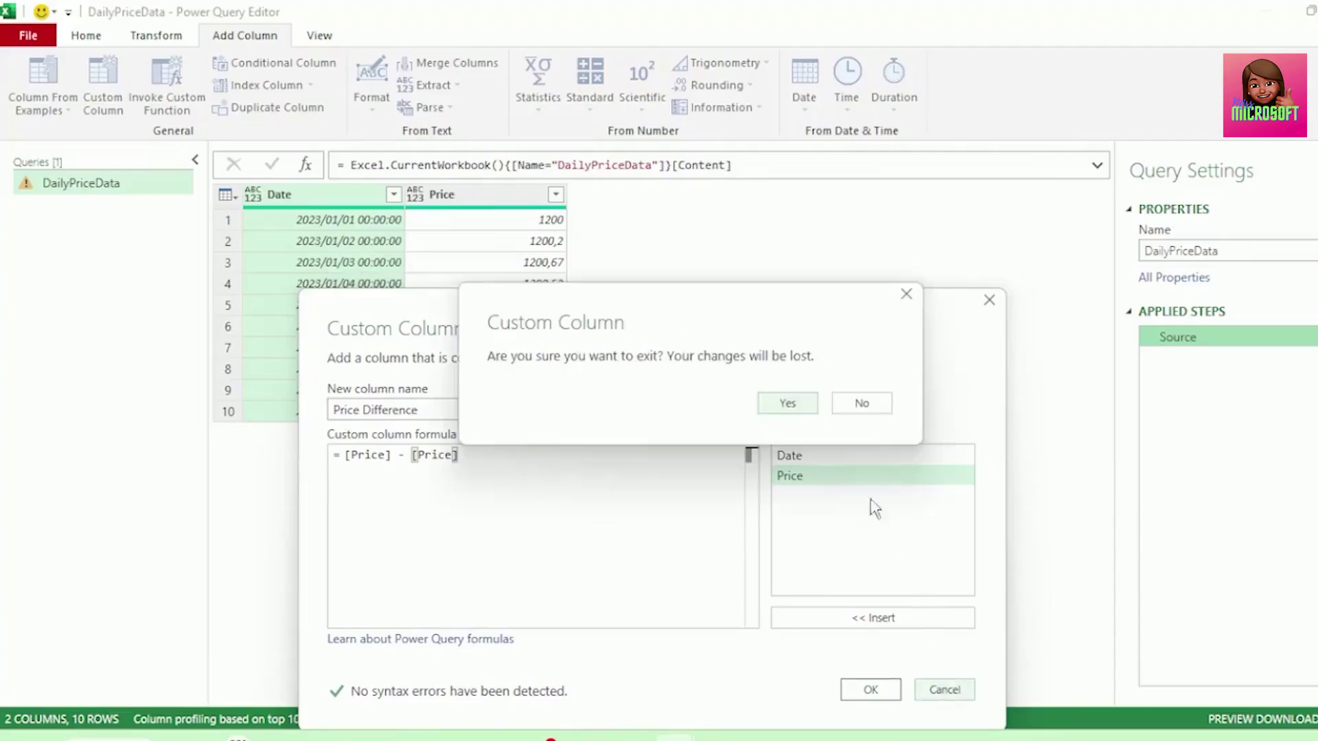
pyautogui.click(787, 405)
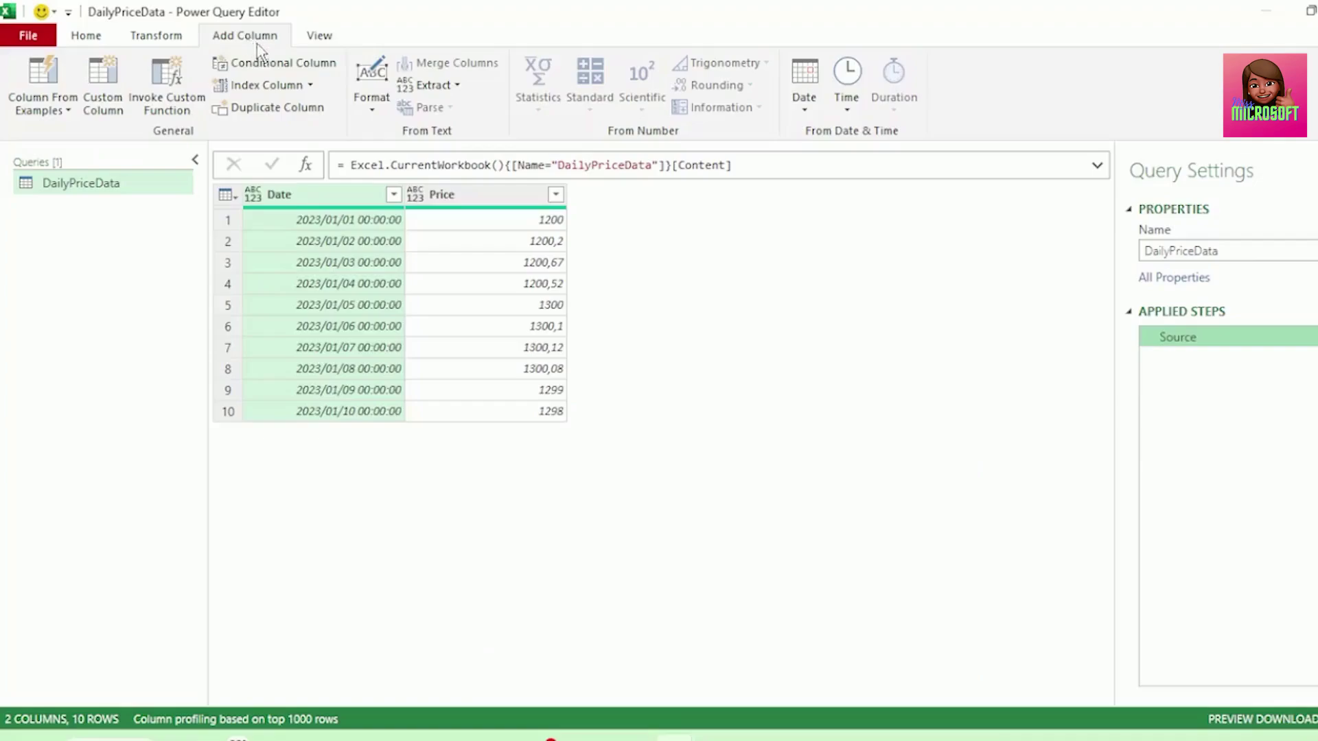
# Step: Add an index column starting from 0 and start a custom column named Price Difference
pyautogui.click(278, 97)
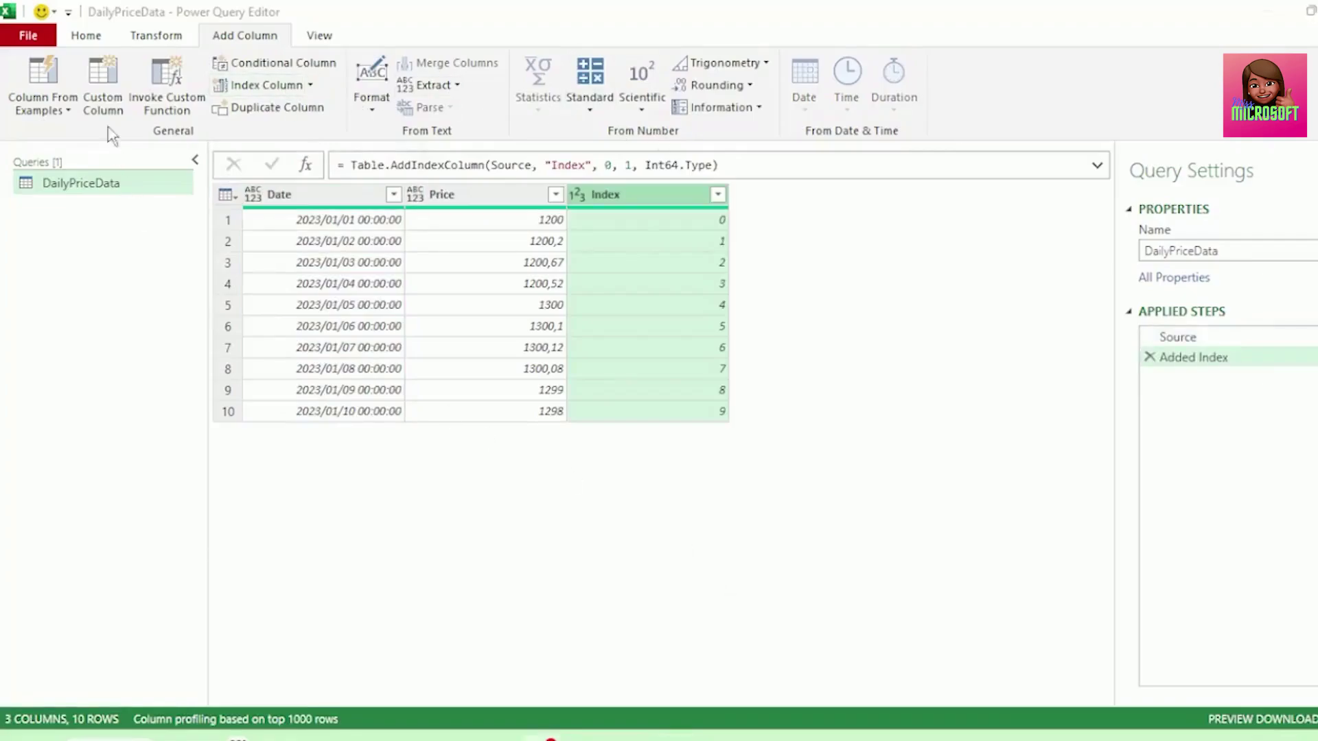
pyautogui.click(104, 91)
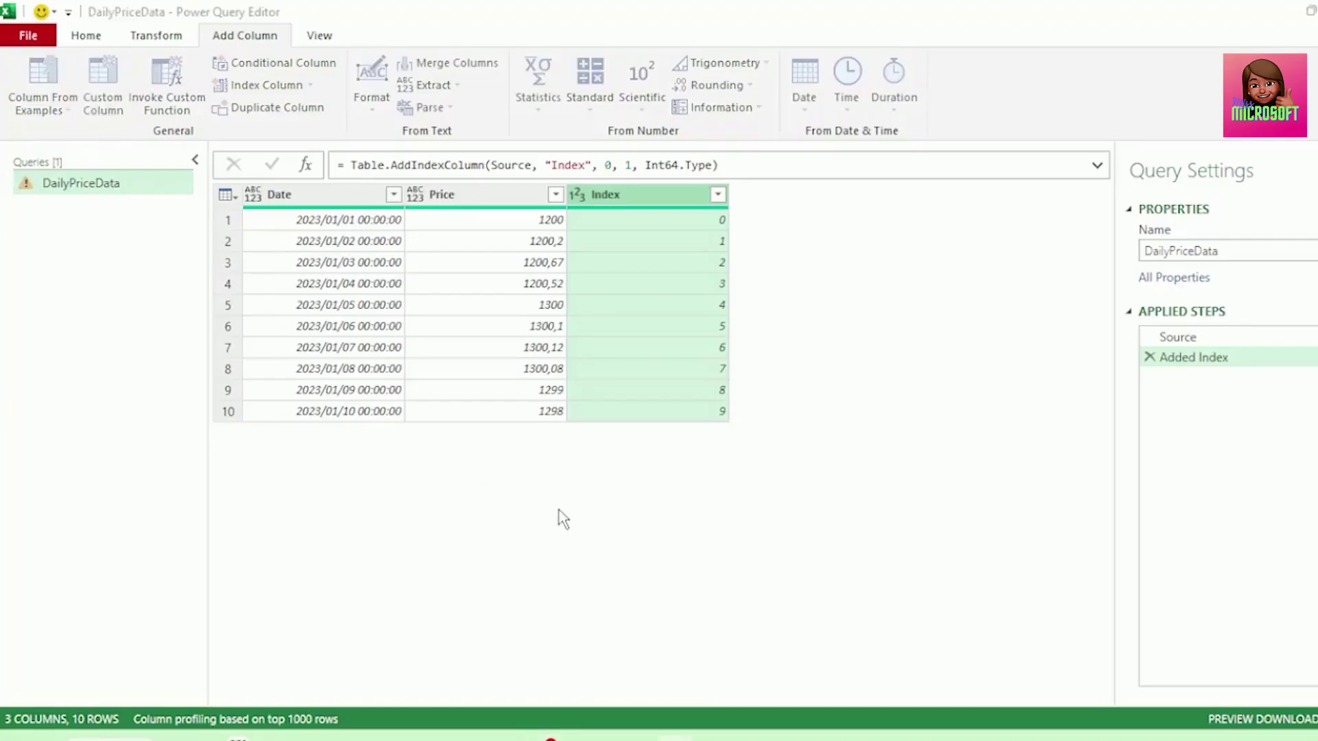
pyautogui.doubleClick(371, 266)
pyautogui.write('Price Difference')
pyautogui.click(423, 320)
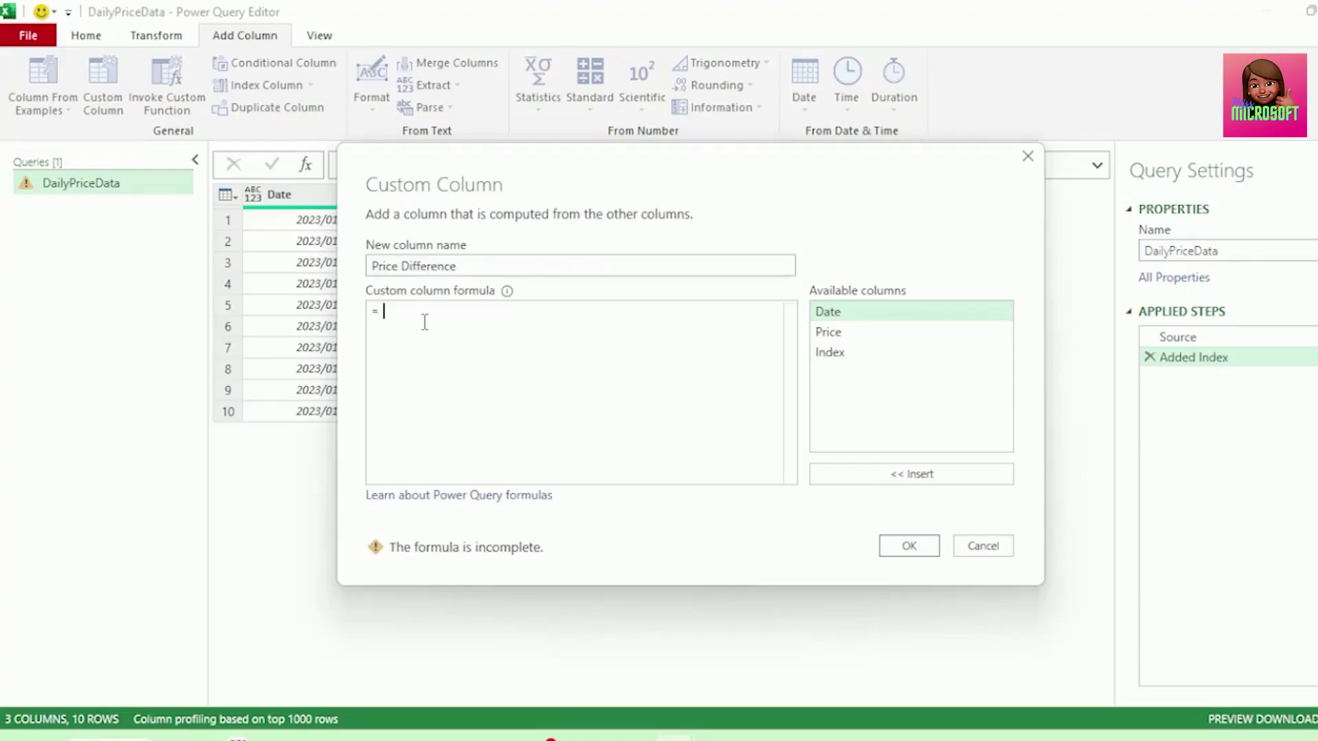
# Step: Enter the custom column formula [Price] - [Price]{[Index]-1} and create the Price Difference column
pyautogui.doubleClick(827, 332)
pyautogui.write('-')
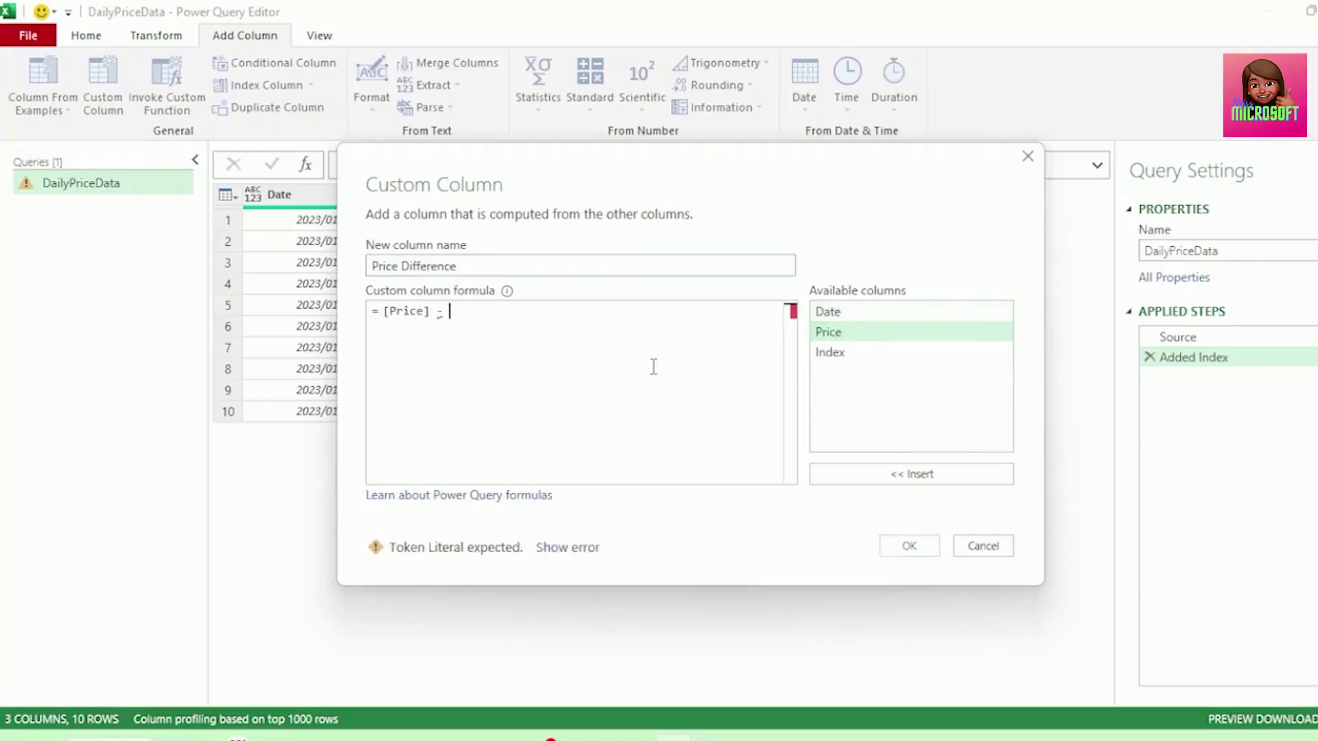
pyautogui.doubleClick(836, 335)
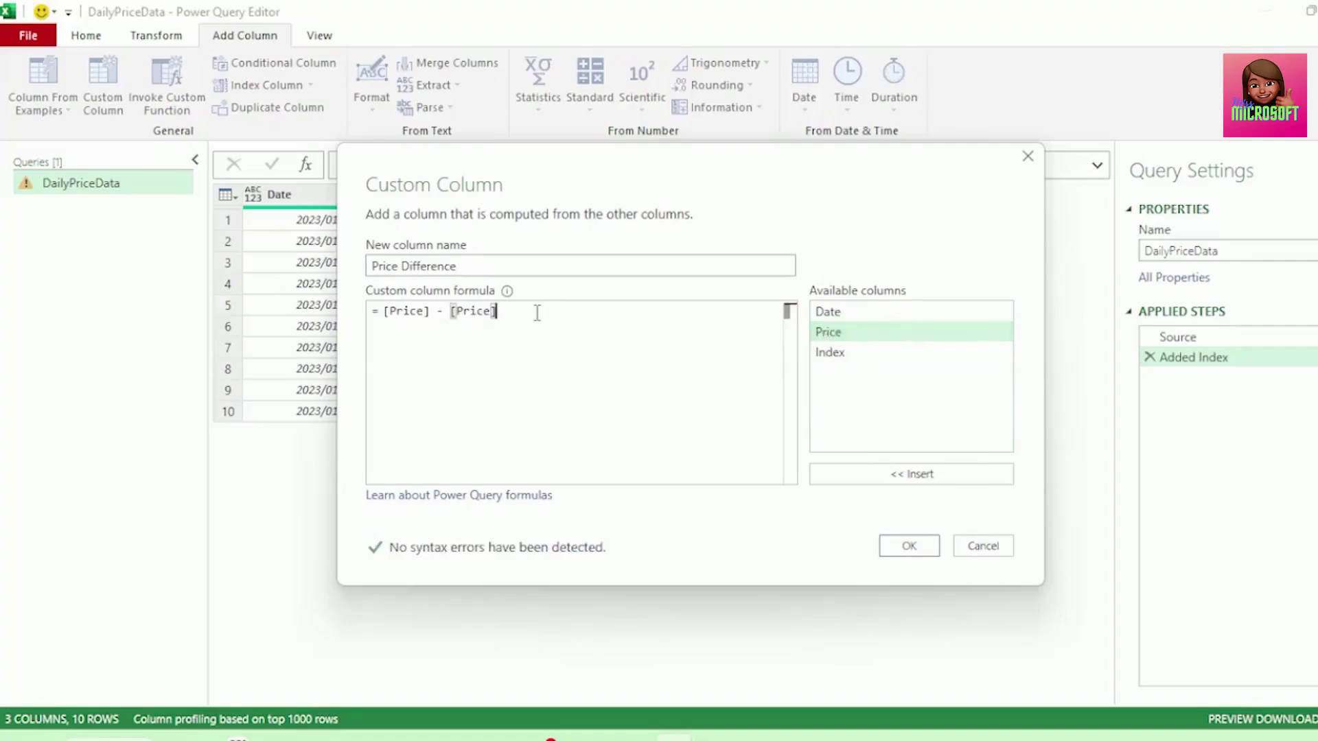
pyautogui.write('{')
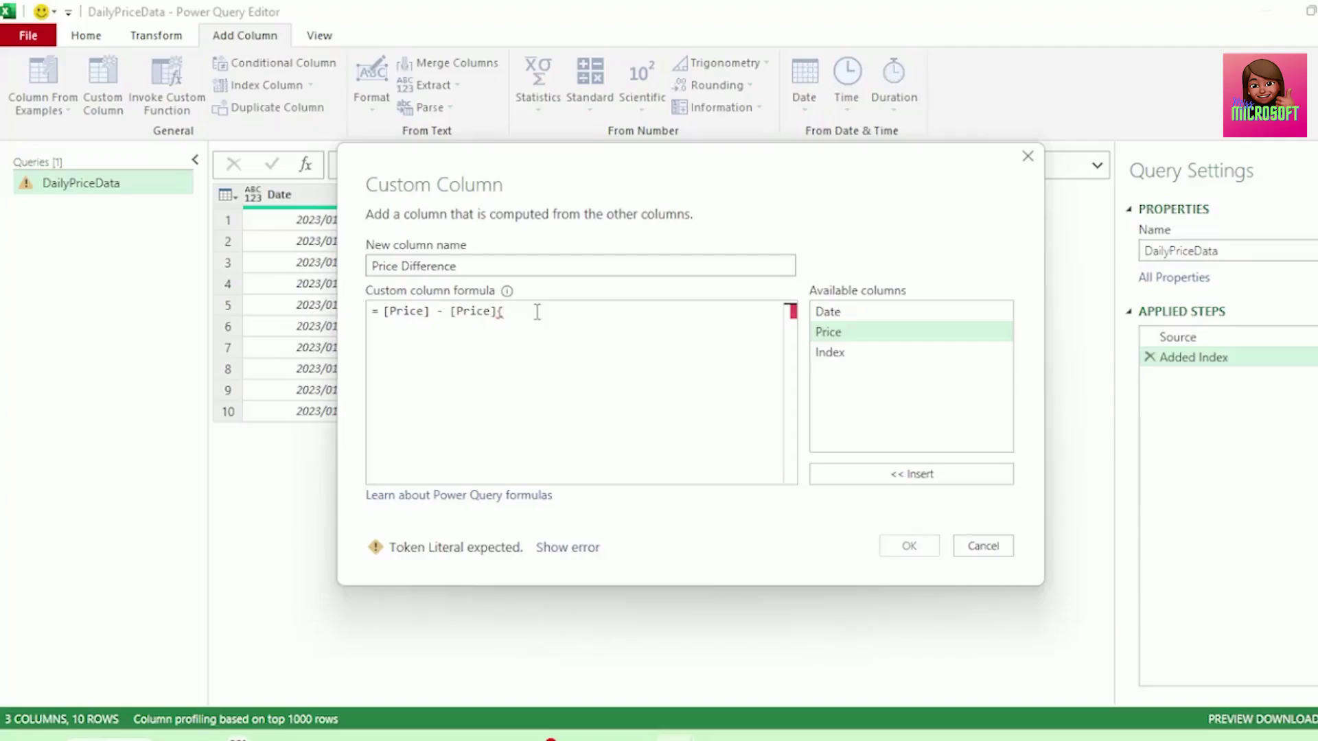
pyautogui.doubleClick(835, 364)
pyautogui.click(625, 305)
pyautogui.write('-1')
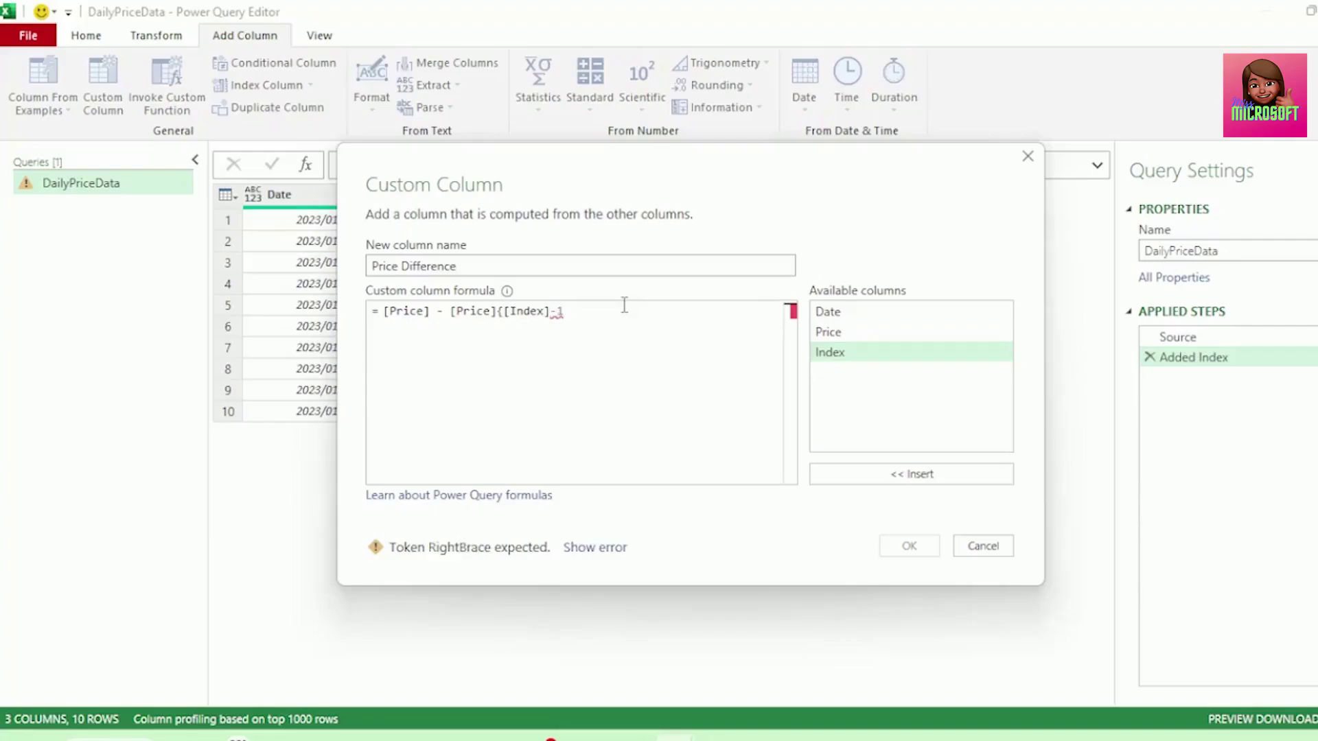
pyautogui.moveTo(629, 151); pyautogui.dragTo(598, 274)
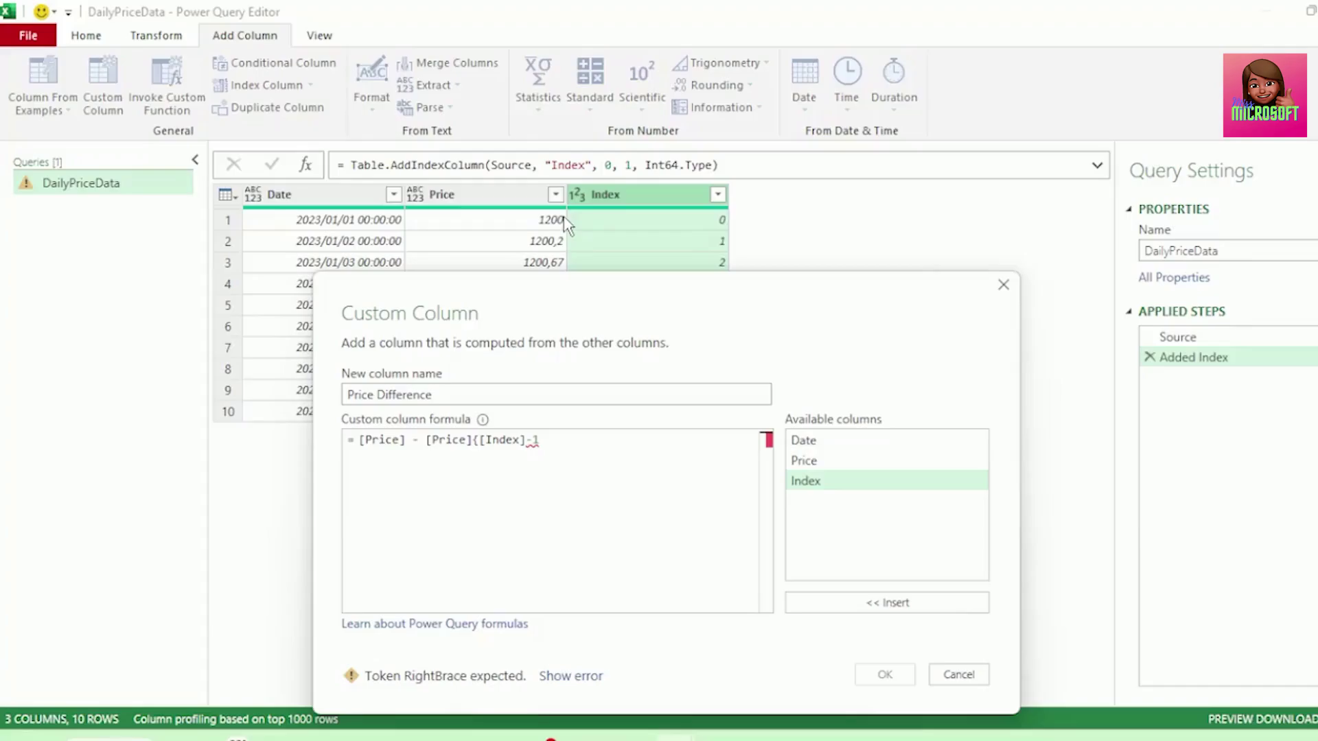
pyautogui.write('}')
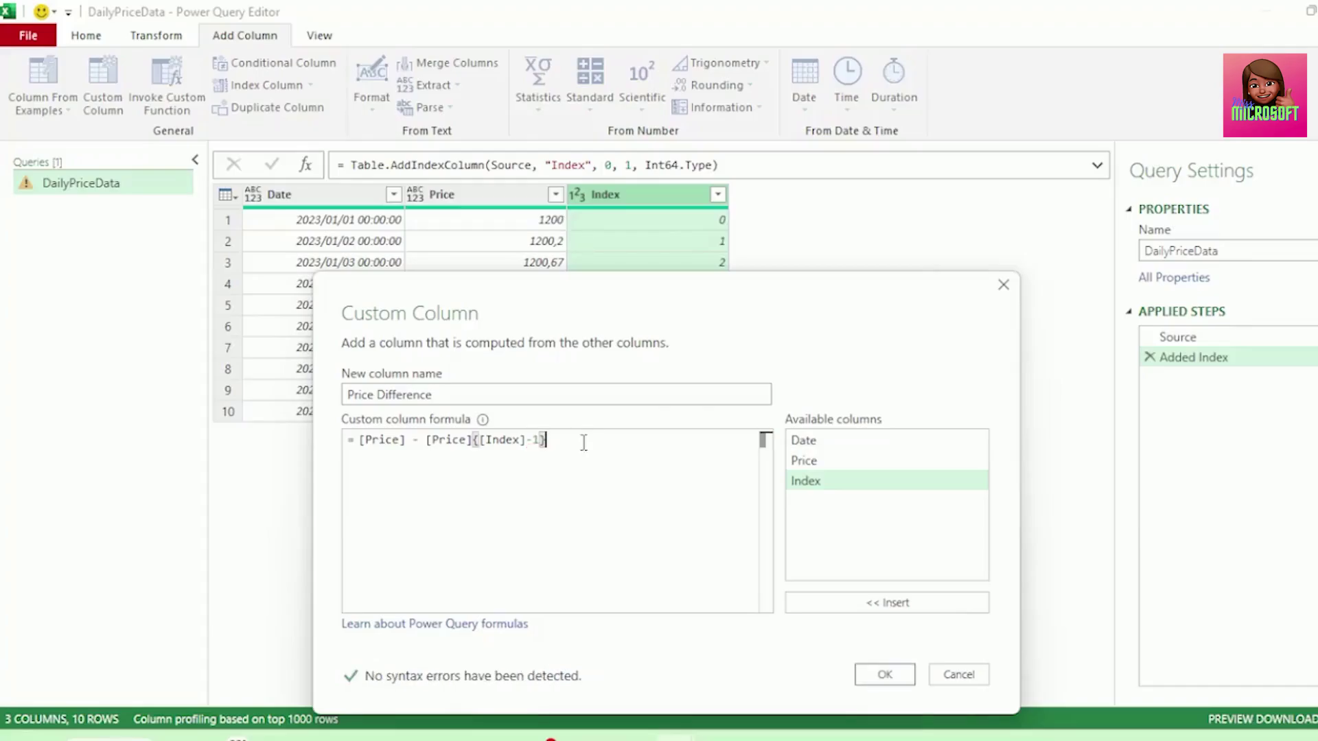
pyautogui.click(886, 675)
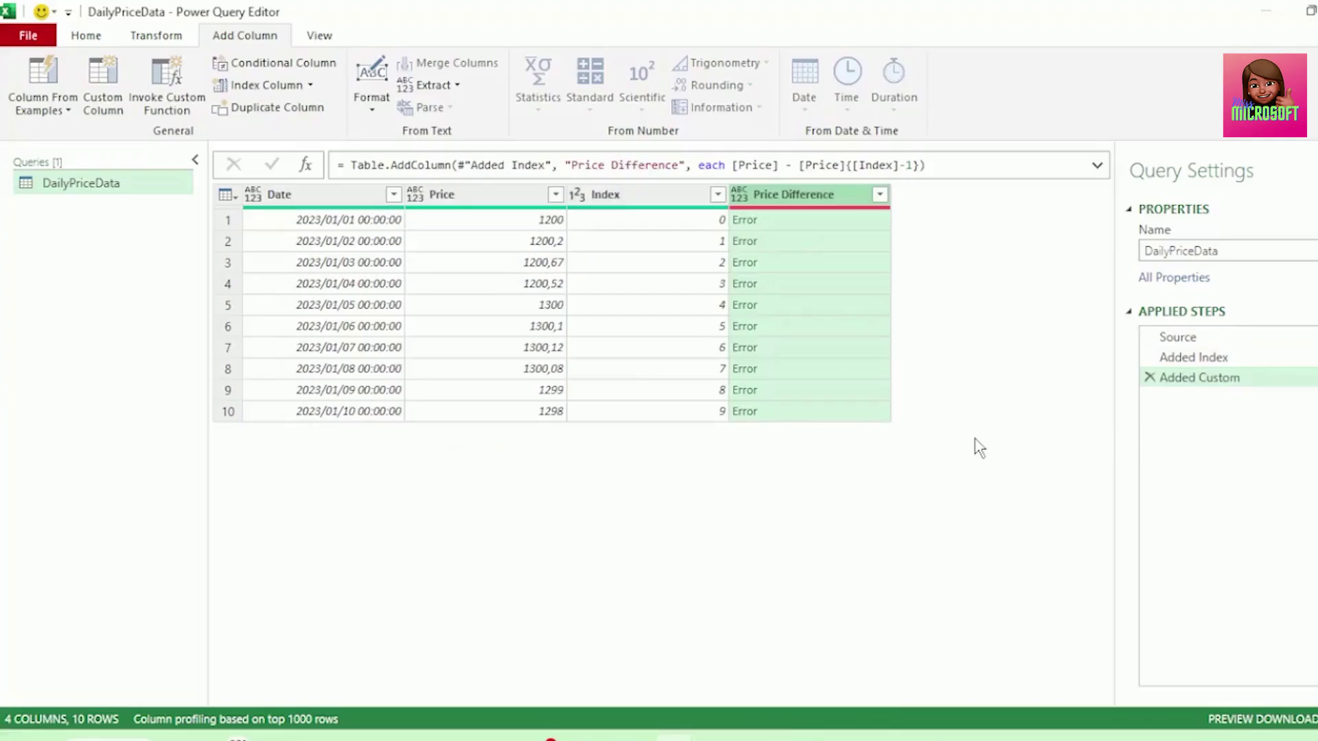
# Step: Examine the error details of the first five rows in the Price Difference column
pyautogui.click(810, 219)
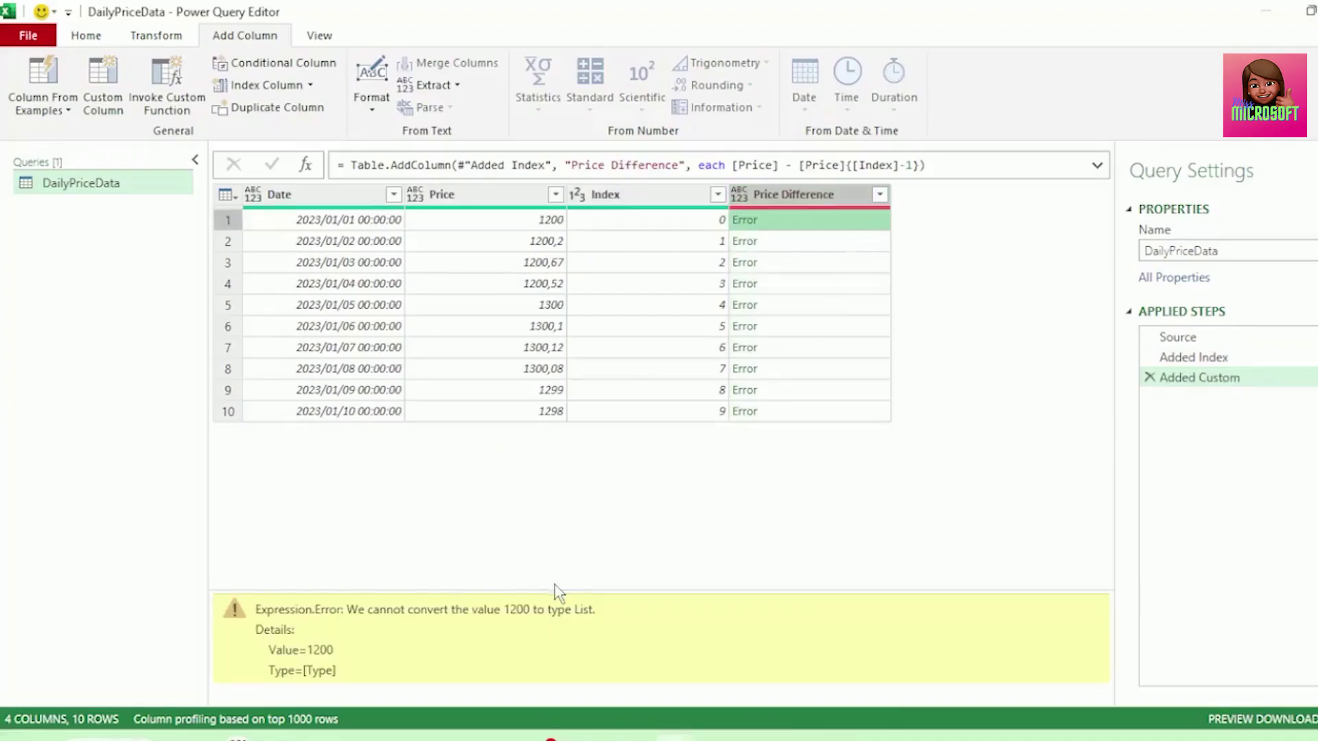
pyautogui.moveTo(561, 587); pyautogui.dragTo(574, 460)
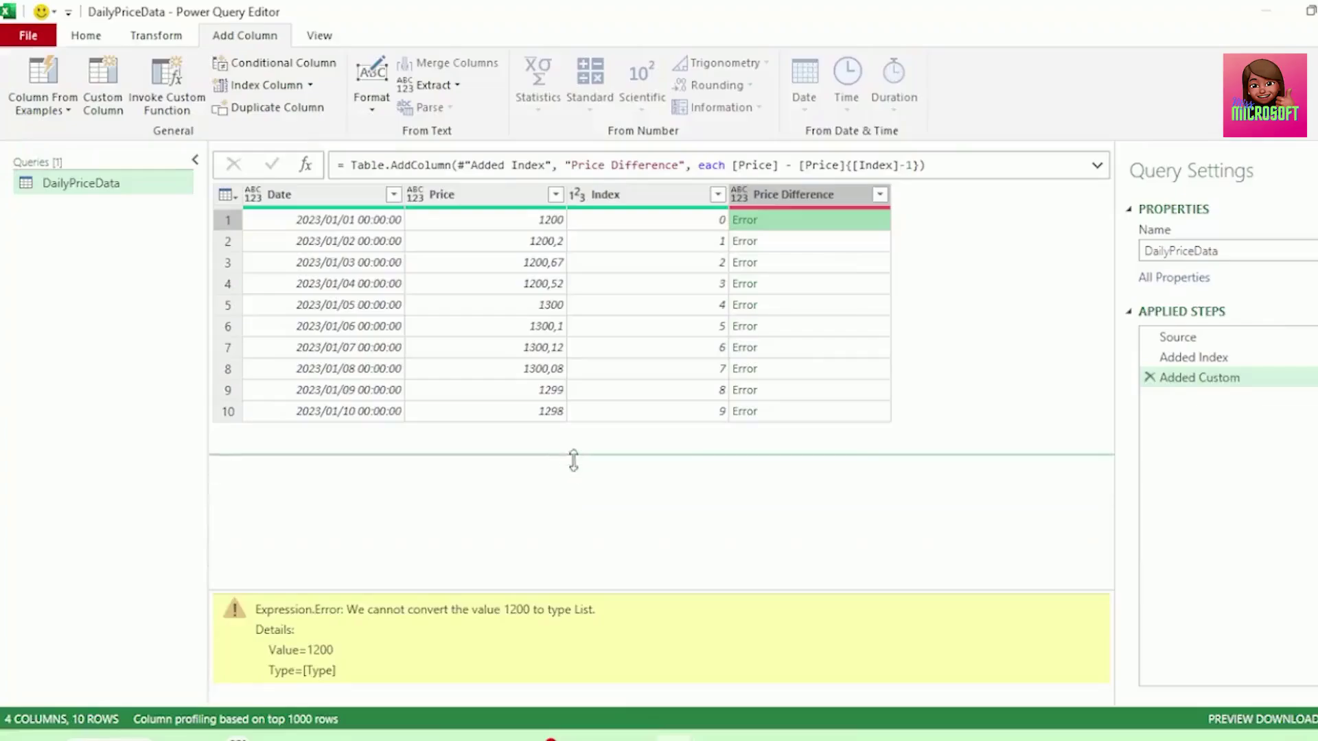
pyautogui.click(812, 242)
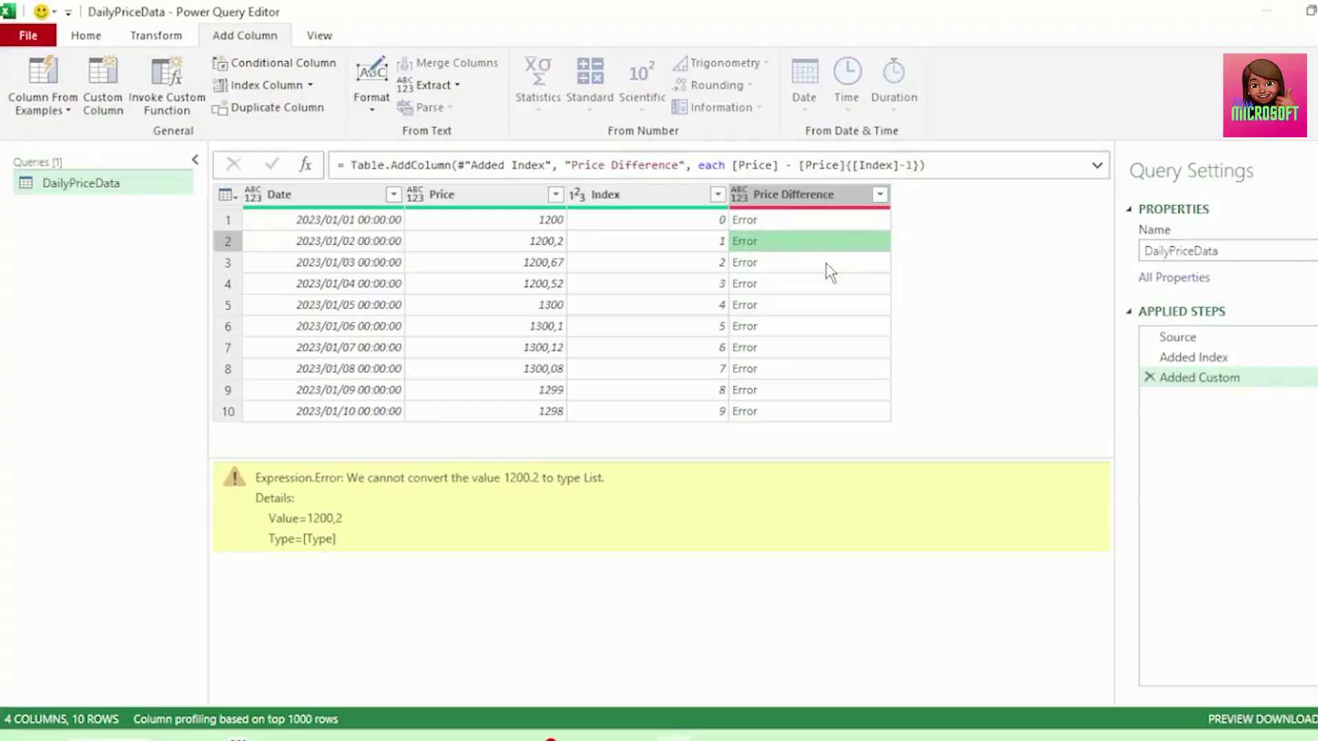
pyautogui.click(825, 263)
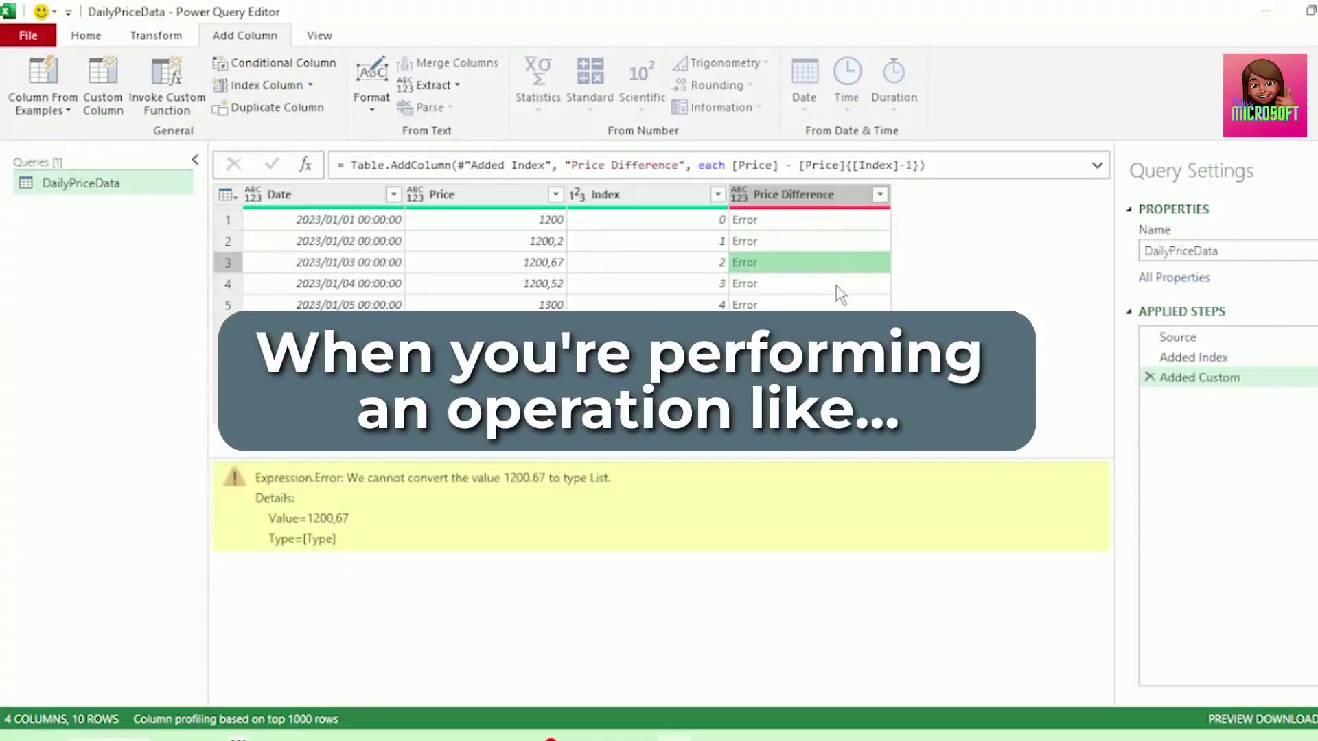
pyautogui.click(837, 287)
pyautogui.click(840, 308)
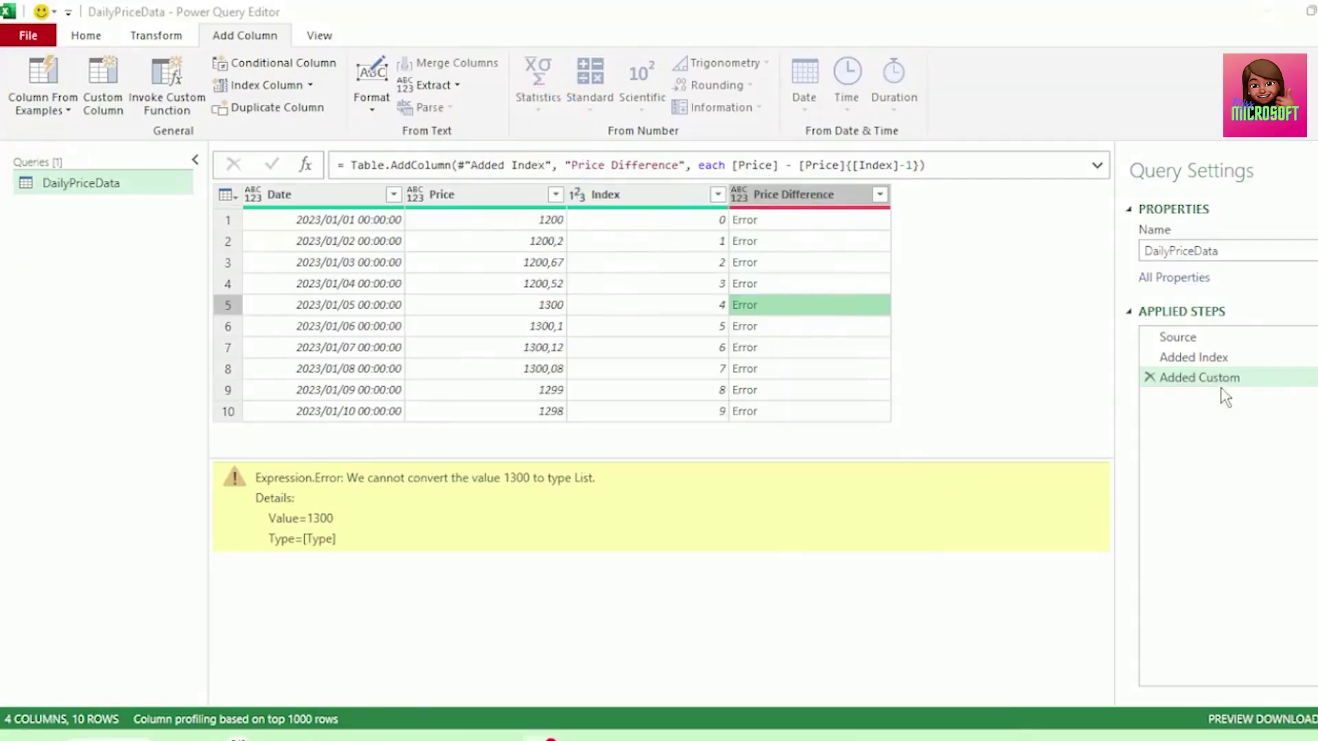
# Step: Insert an intermediate query step after Added Index that references #"Added Index"
pyautogui.click(1245, 358)
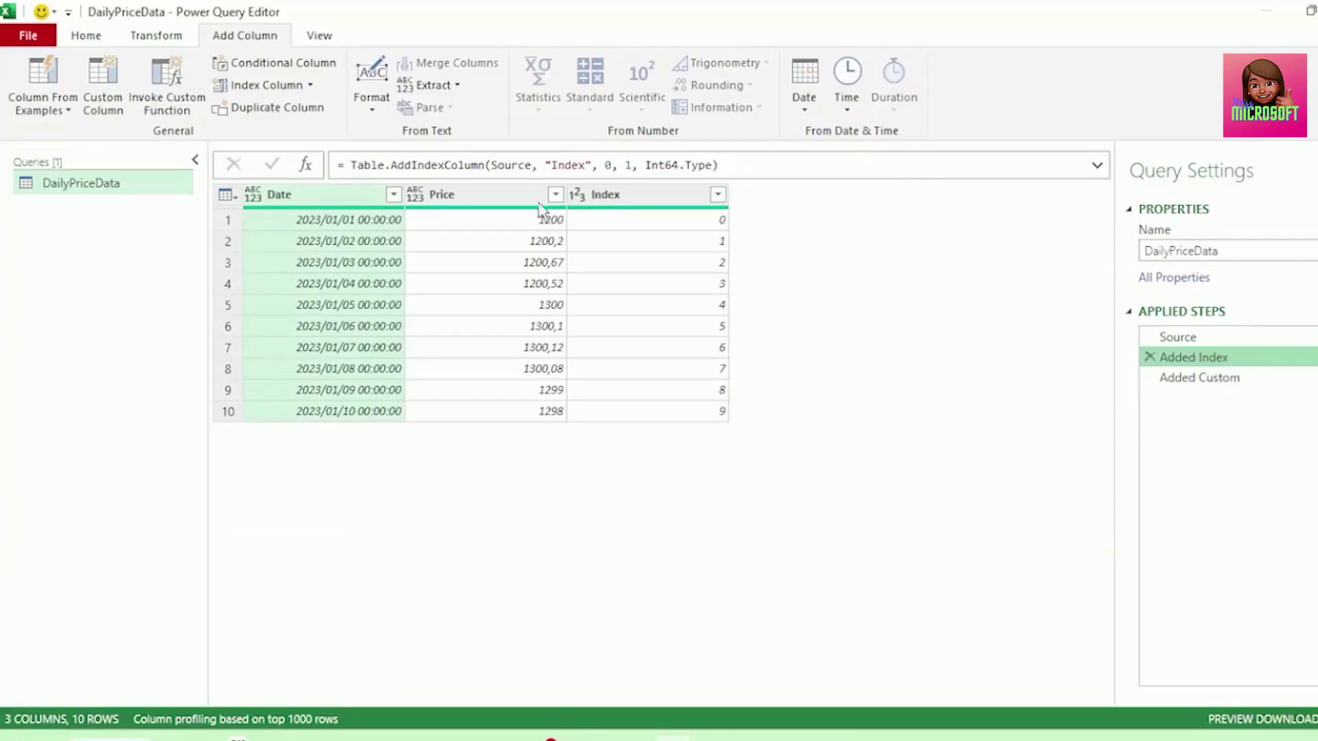
pyautogui.click(305, 167)
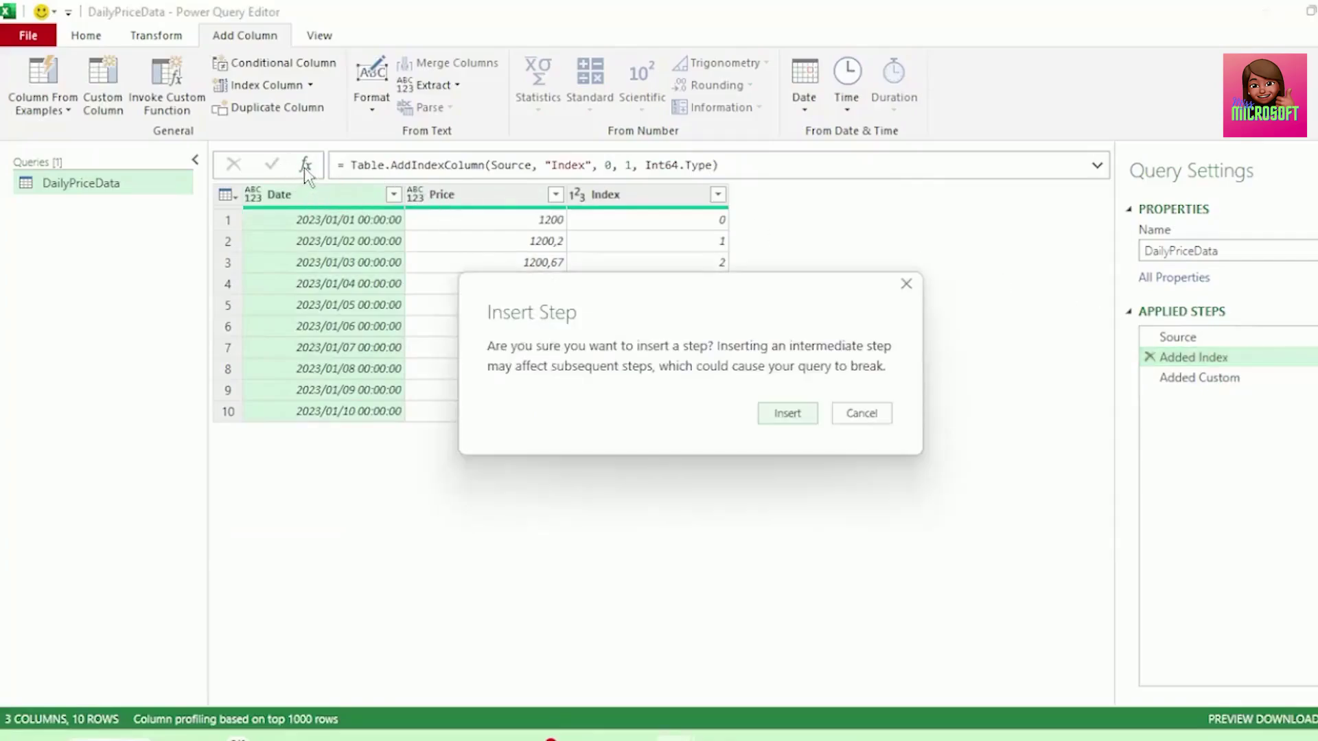
pyautogui.click(788, 414)
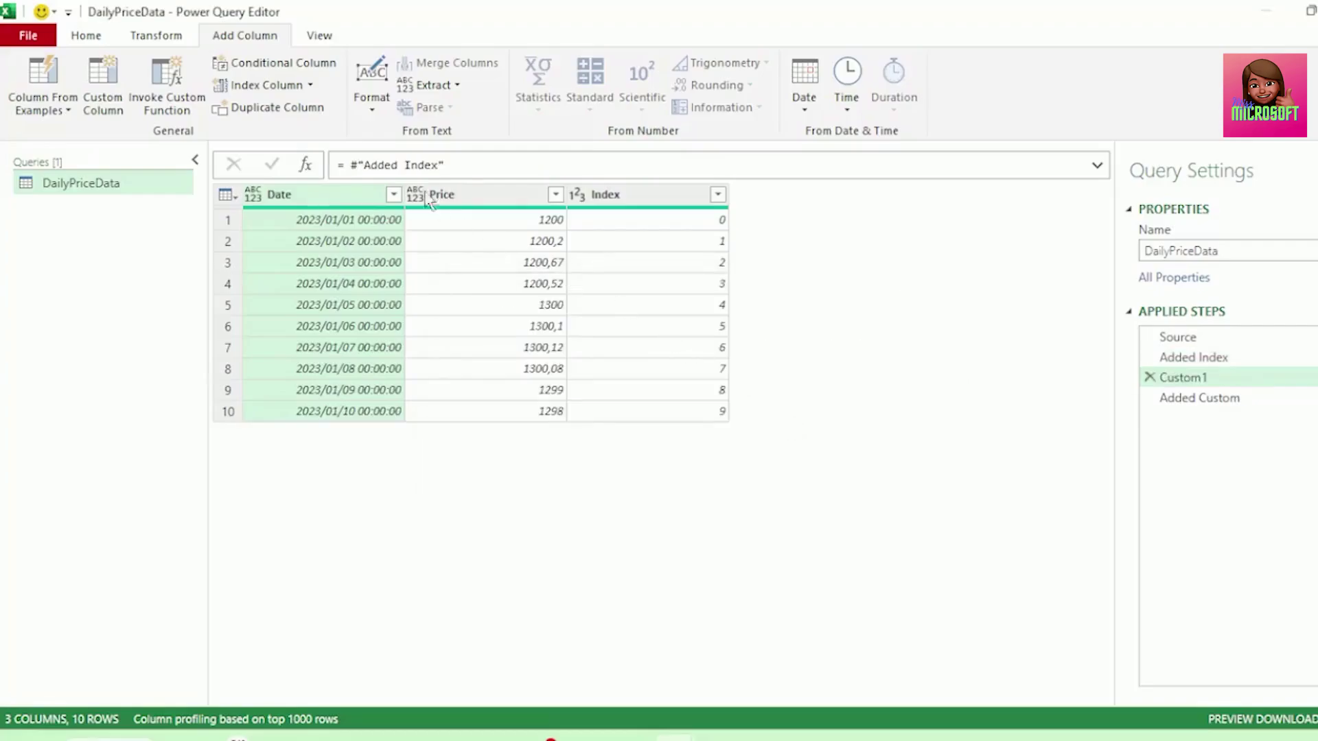
pyautogui.moveTo(350, 164); pyautogui.dragTo(445, 164)
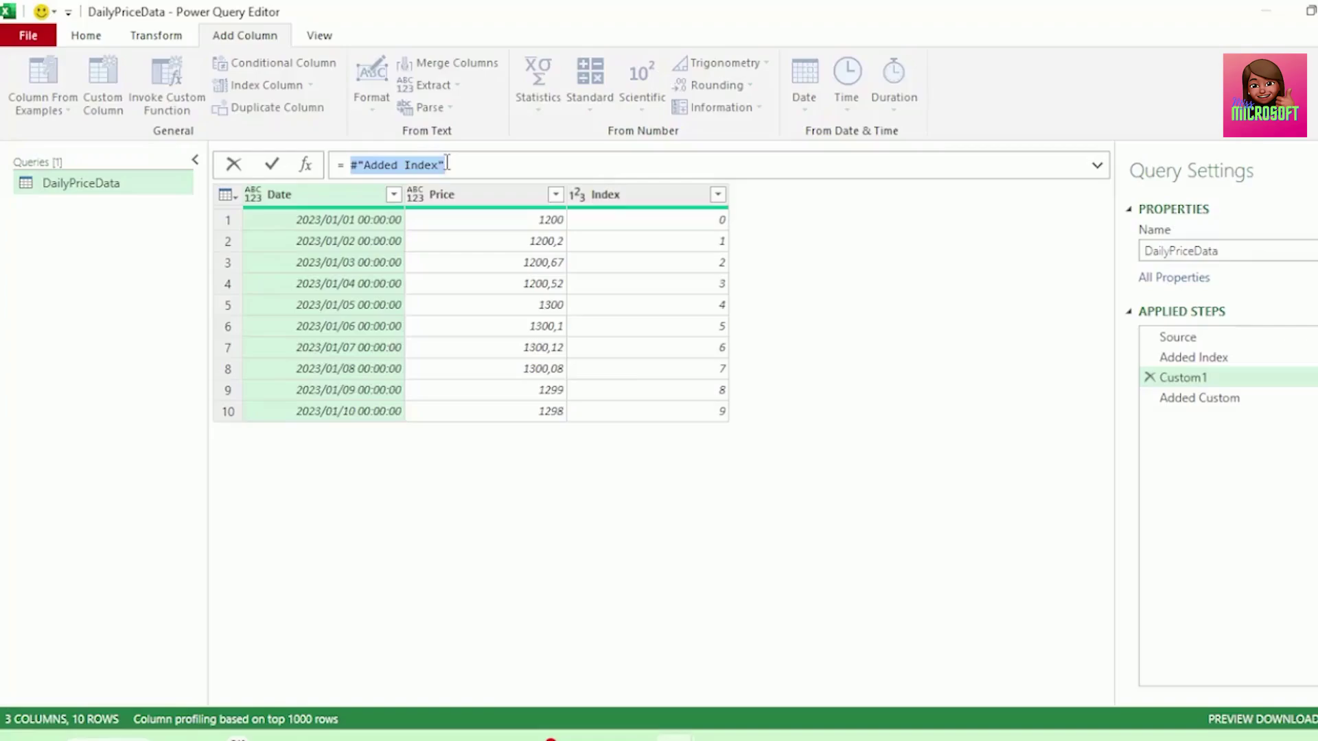
pyautogui.press('Return')
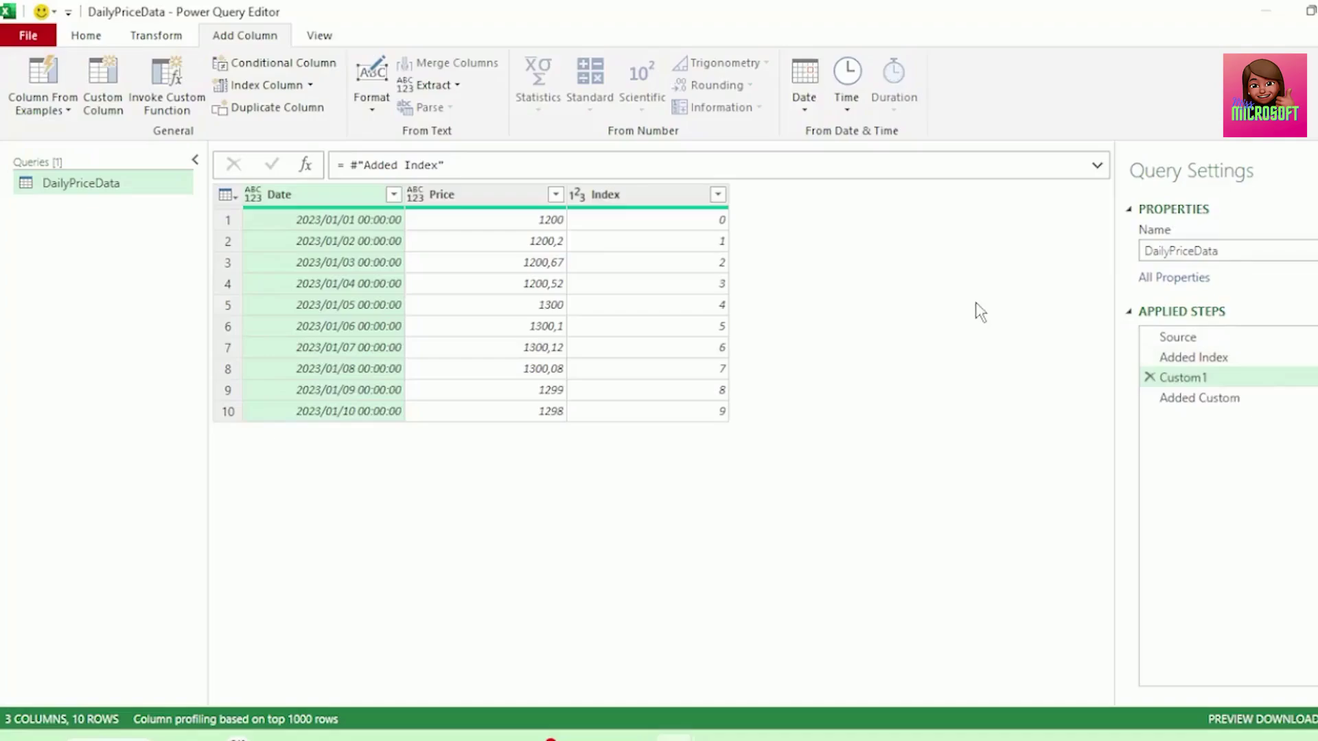
# Step: Extend the inserted step's formula to #"Added Index"[Price] to return the Price column as a list
pyautogui.click(514, 165)
pyautogui.write('[')
pyautogui.press('capslock')
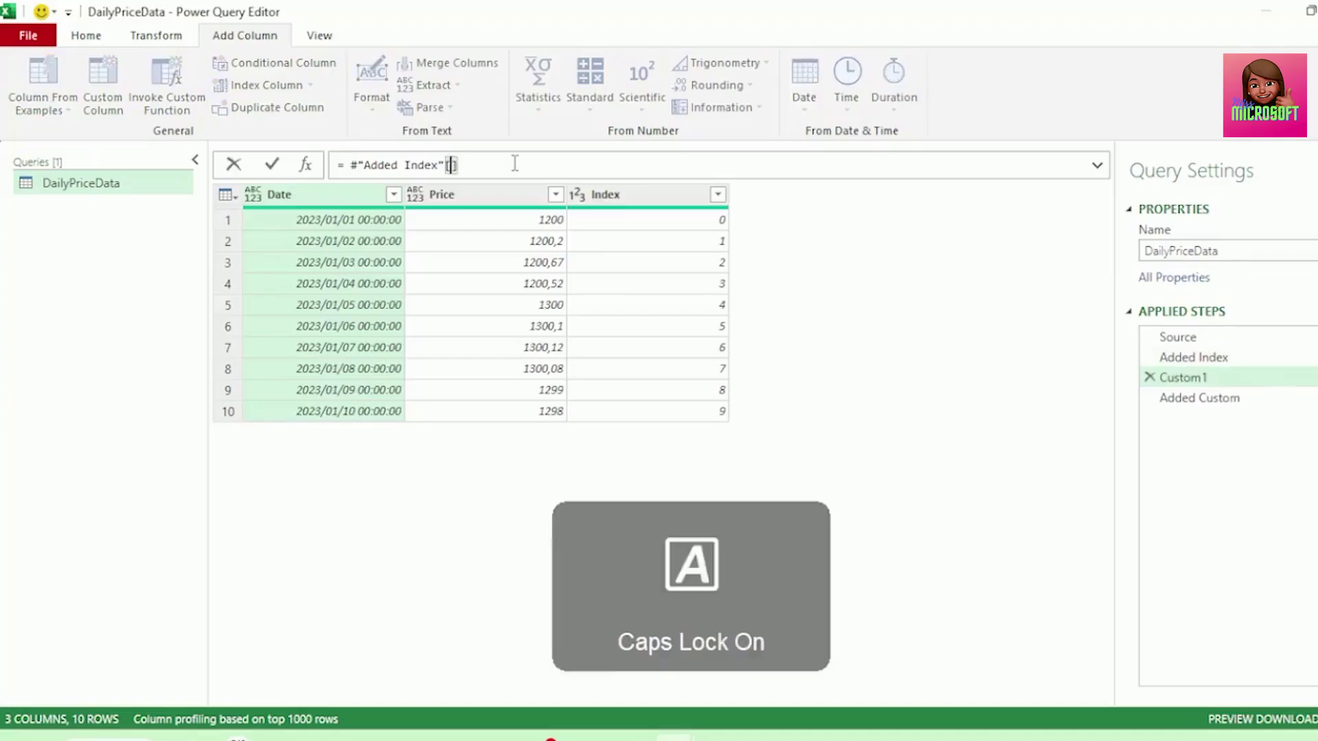
pyautogui.write('P')
pyautogui.press('capslock')
pyautogui.write('rice]')
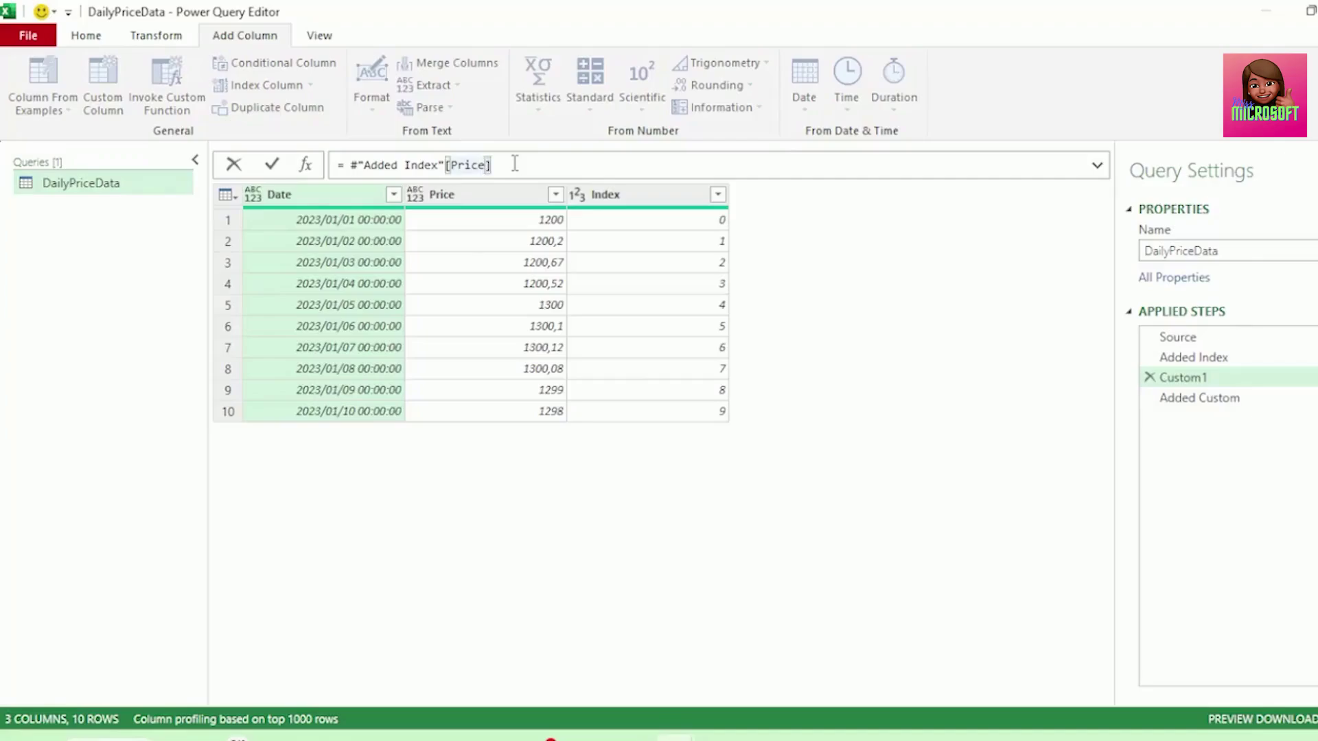
pyautogui.press('Return')
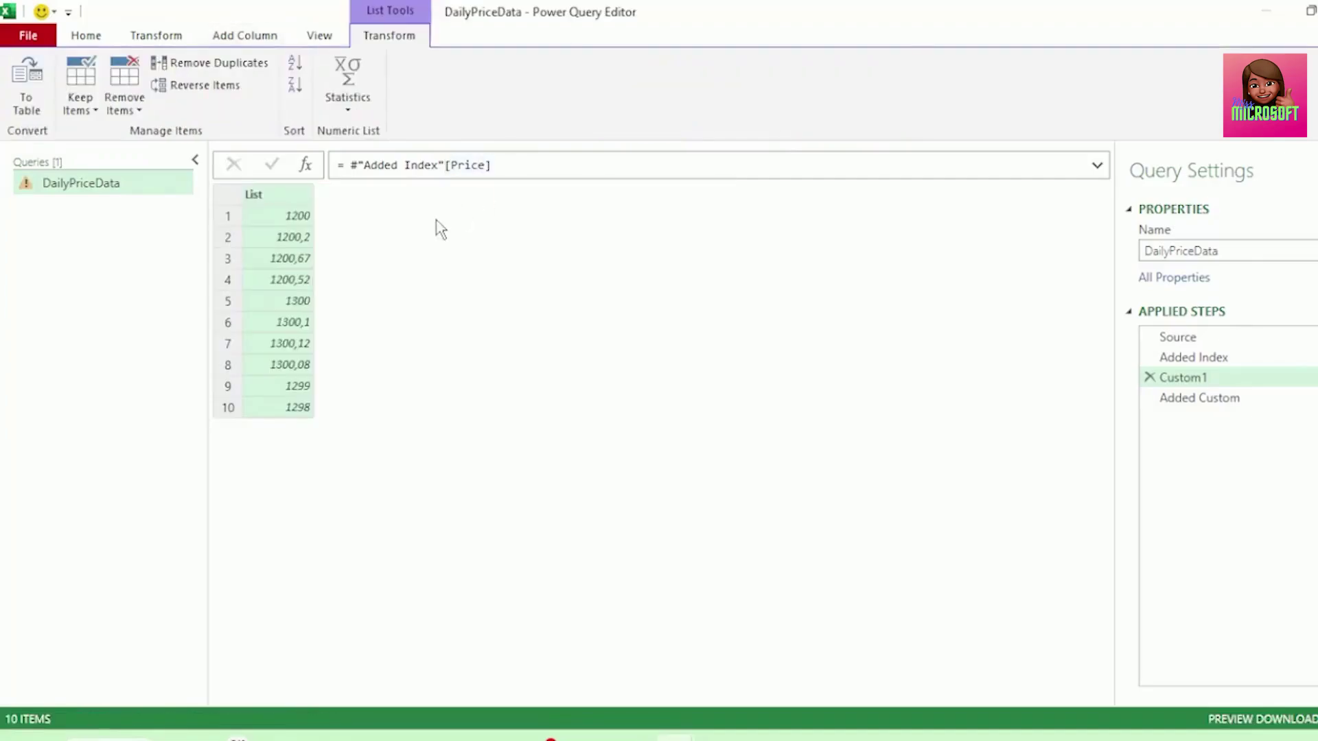
# Step: Copy the expression #"Added Index"[Price] from the inserted step's formula and delete that step
pyautogui.click(423, 163)
pyautogui.rightClick(421, 163)
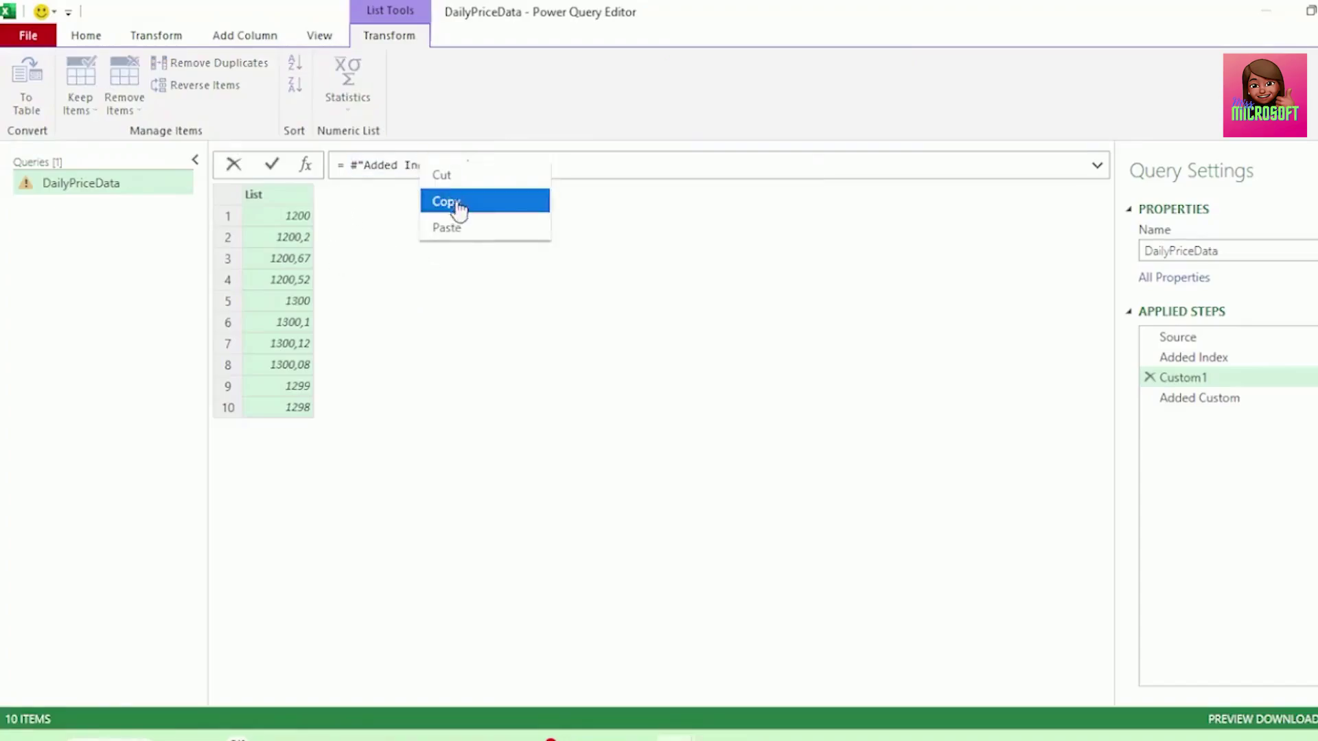
pyautogui.click(450, 201)
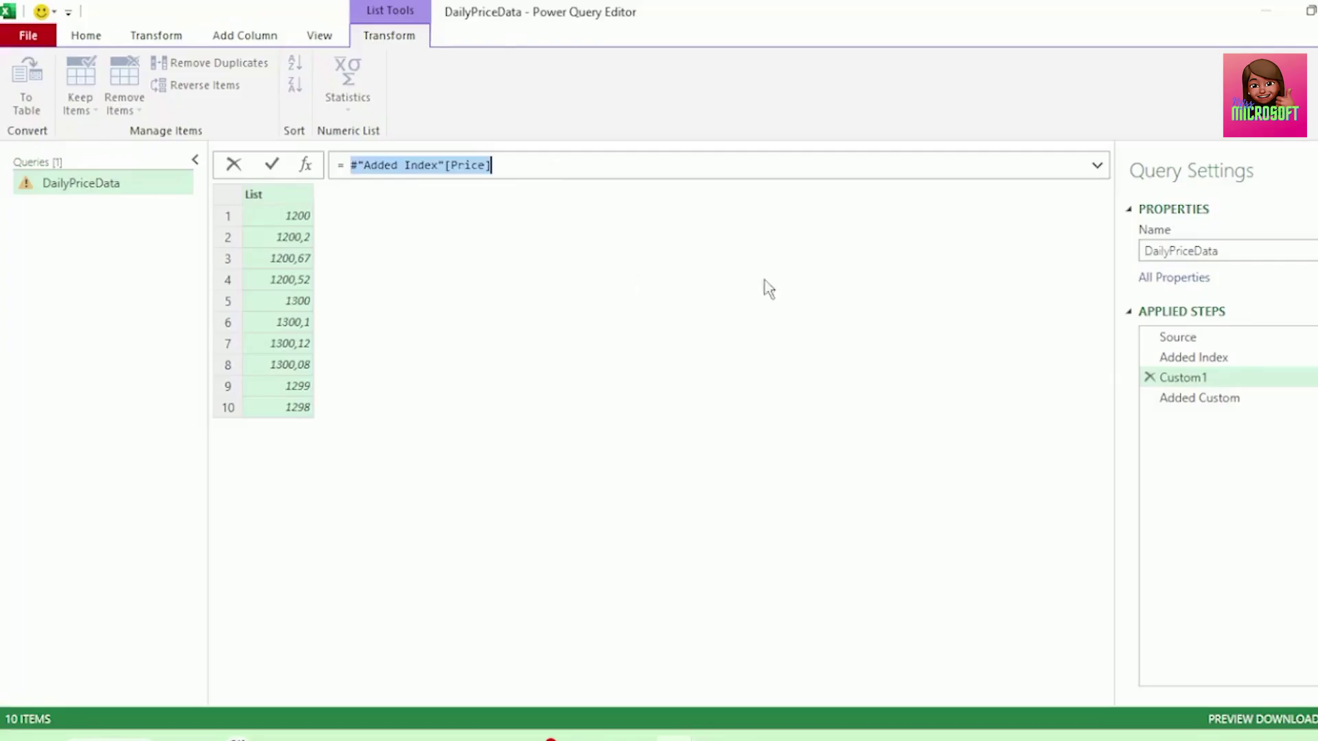
pyautogui.click(1150, 378)
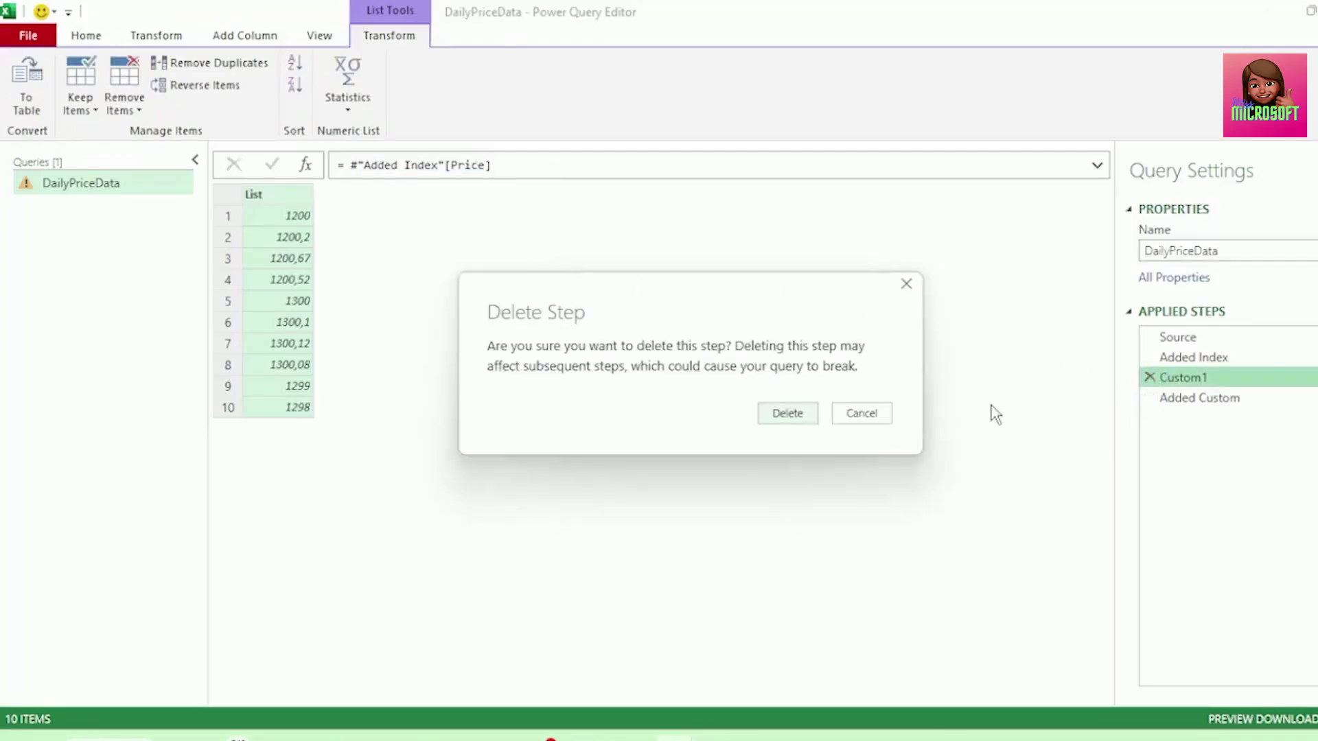
pyautogui.click(785, 414)
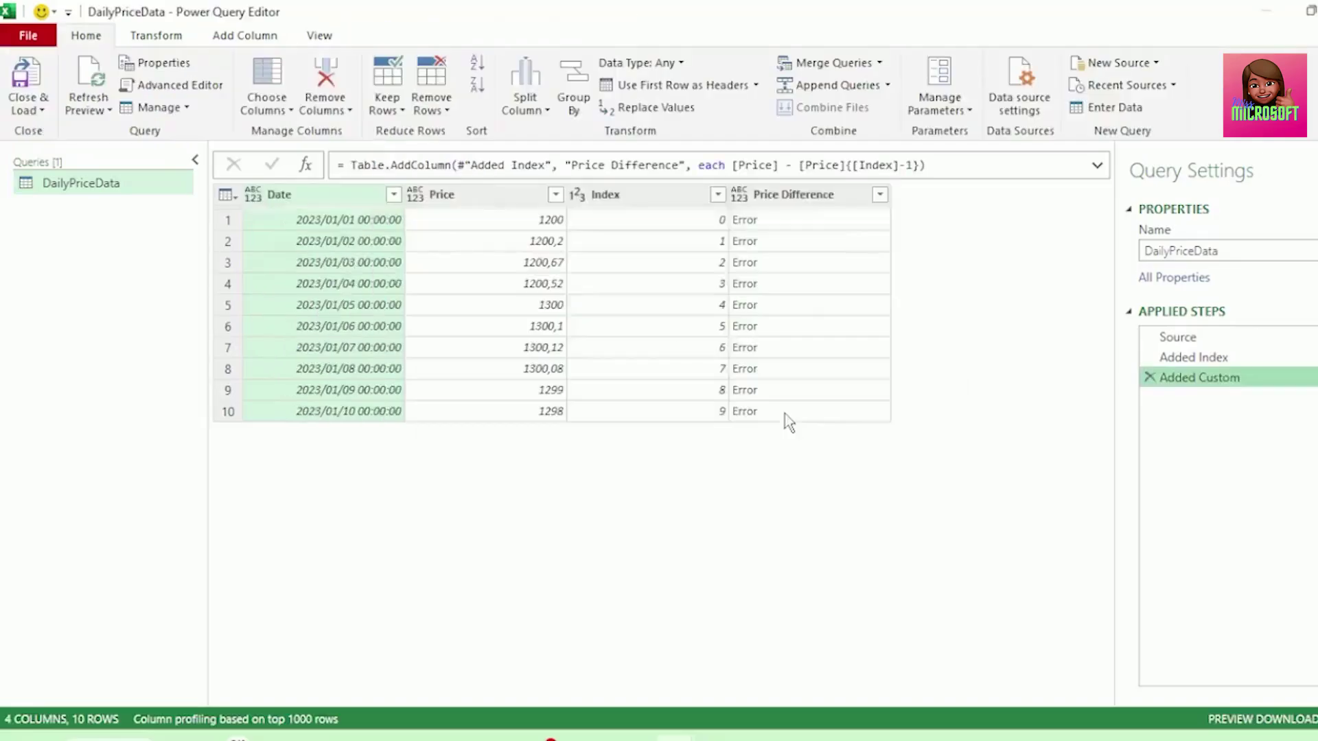
# Step: Replace the second [Price] in the Price Difference formula with the copied #"Added Index"[Price] and apply it
pyautogui.moveTo(451, 311); pyautogui.dragTo(499, 318)
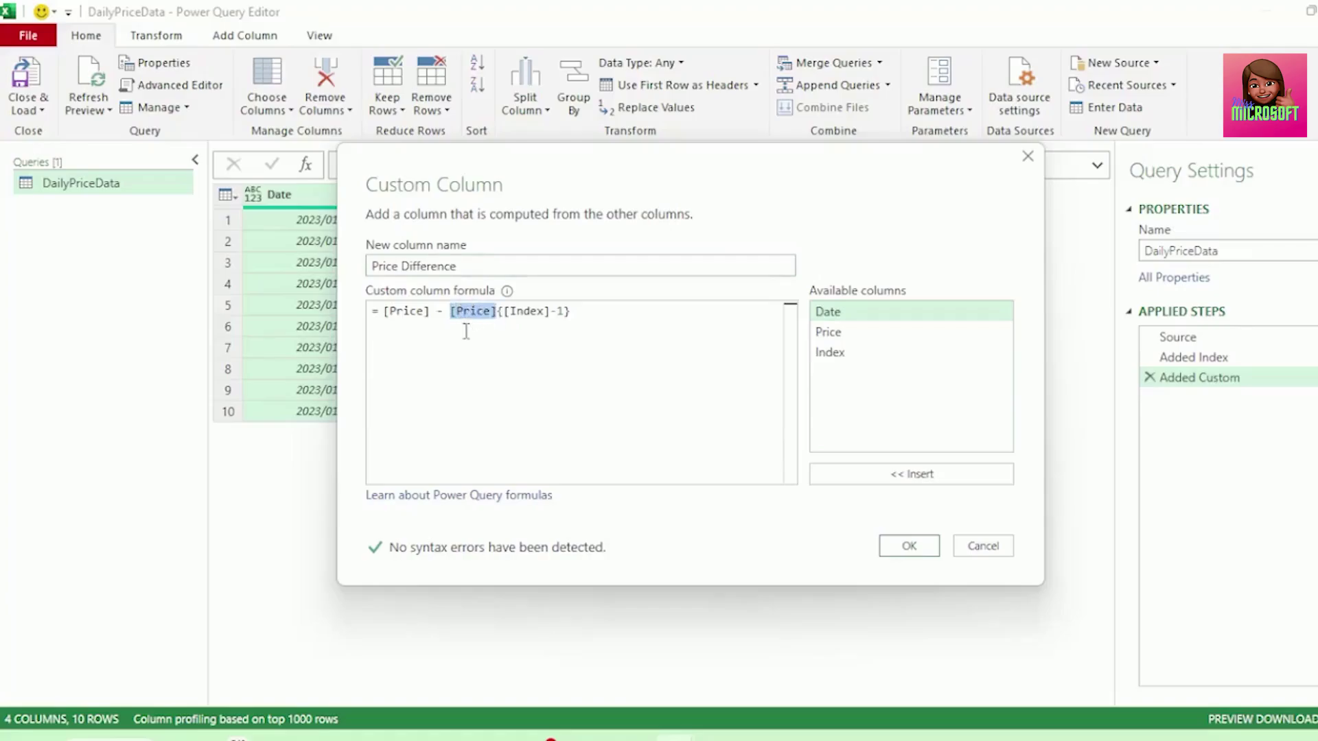
pyautogui.rightClick(468, 309)
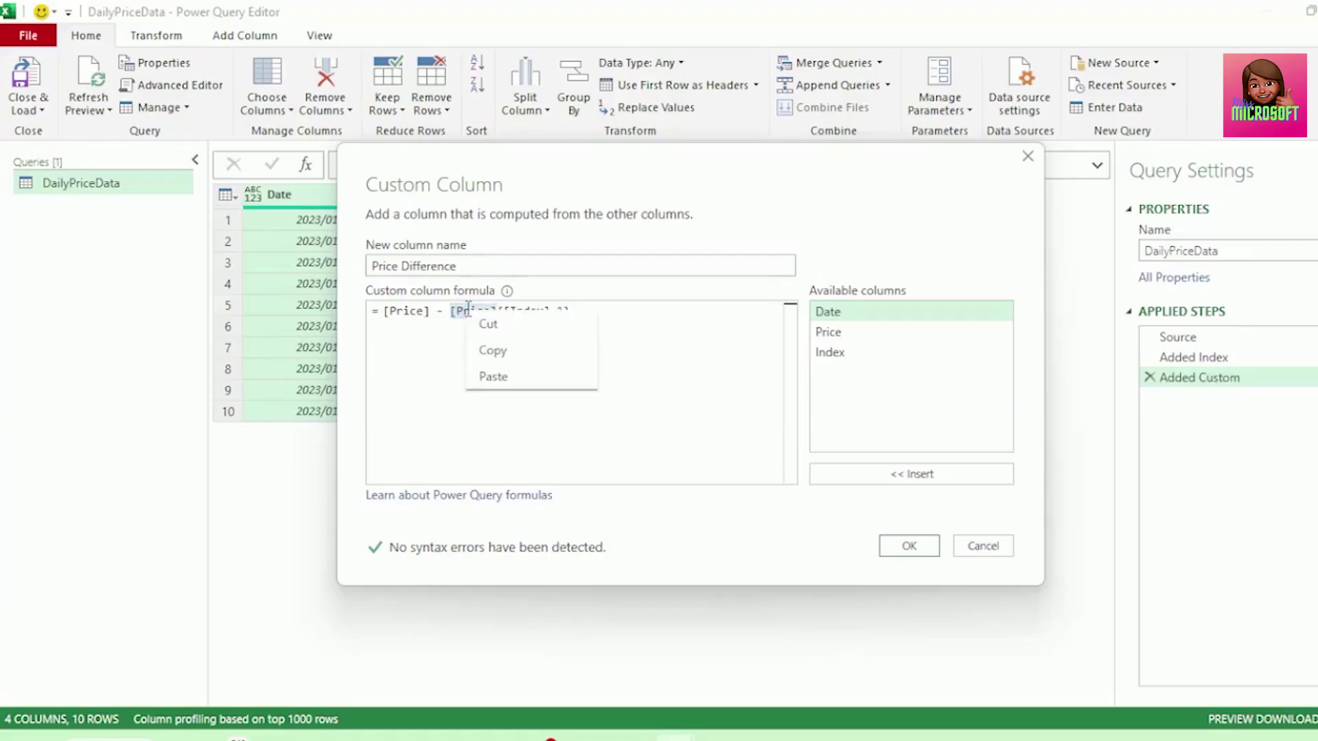
pyautogui.click(496, 374)
pyautogui.moveTo(450, 311); pyautogui.dragTo(586, 311)
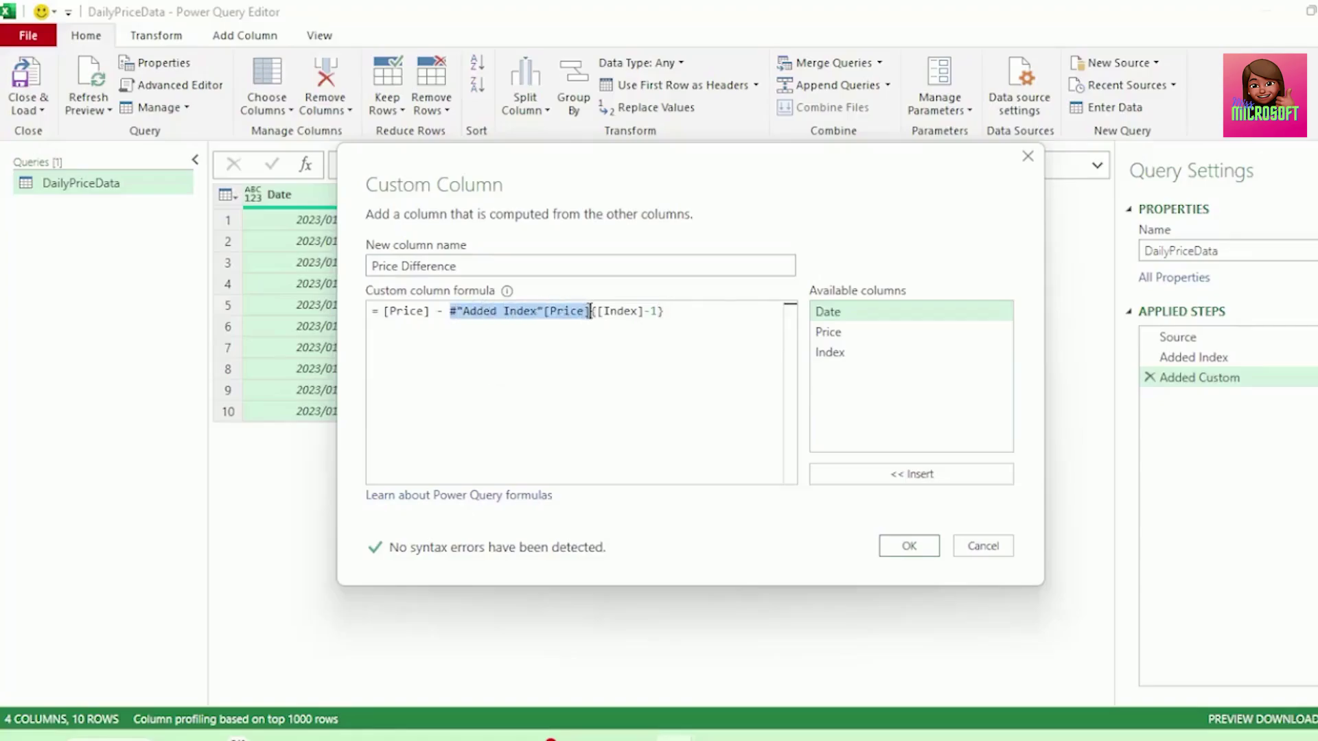
pyautogui.click(908, 547)
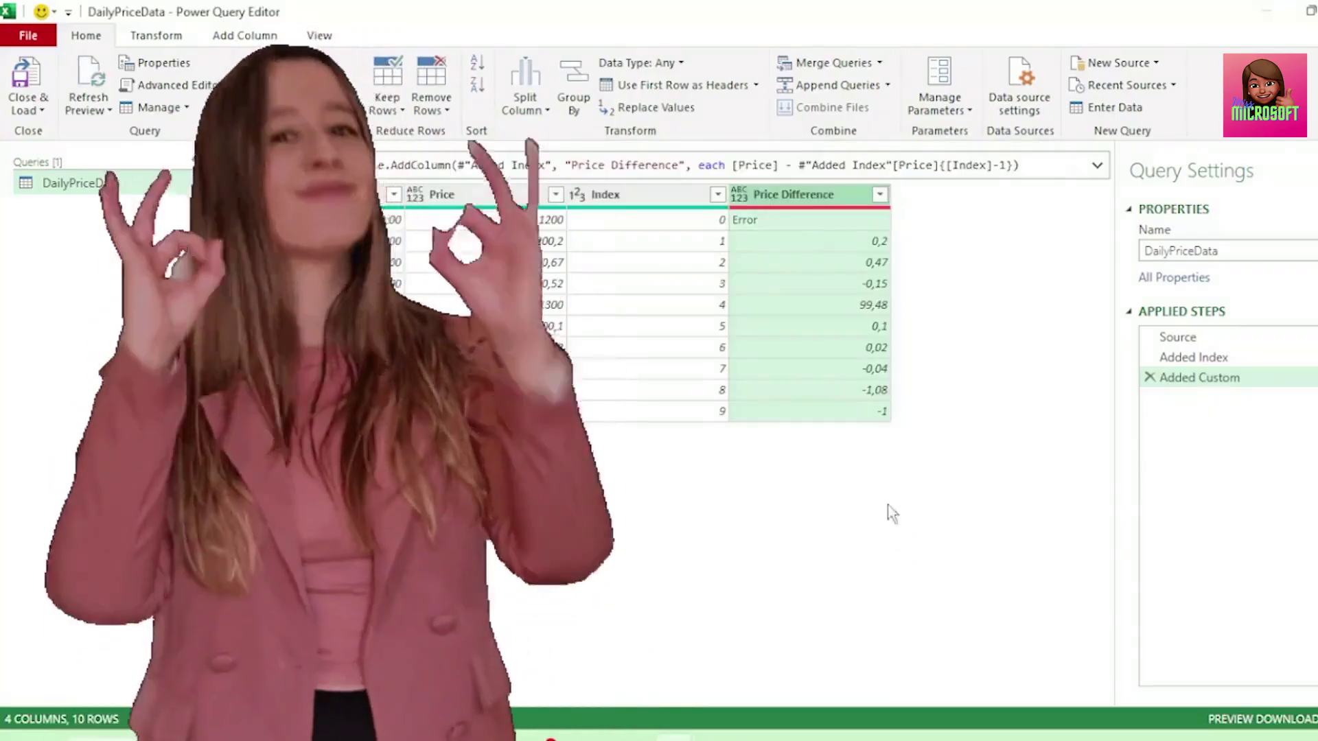
# Step: Check the first row's error details, then extend the Price Difference formula with "if [Index] = 0 then 0 else" before the existing subtraction
pyautogui.click(848, 219)
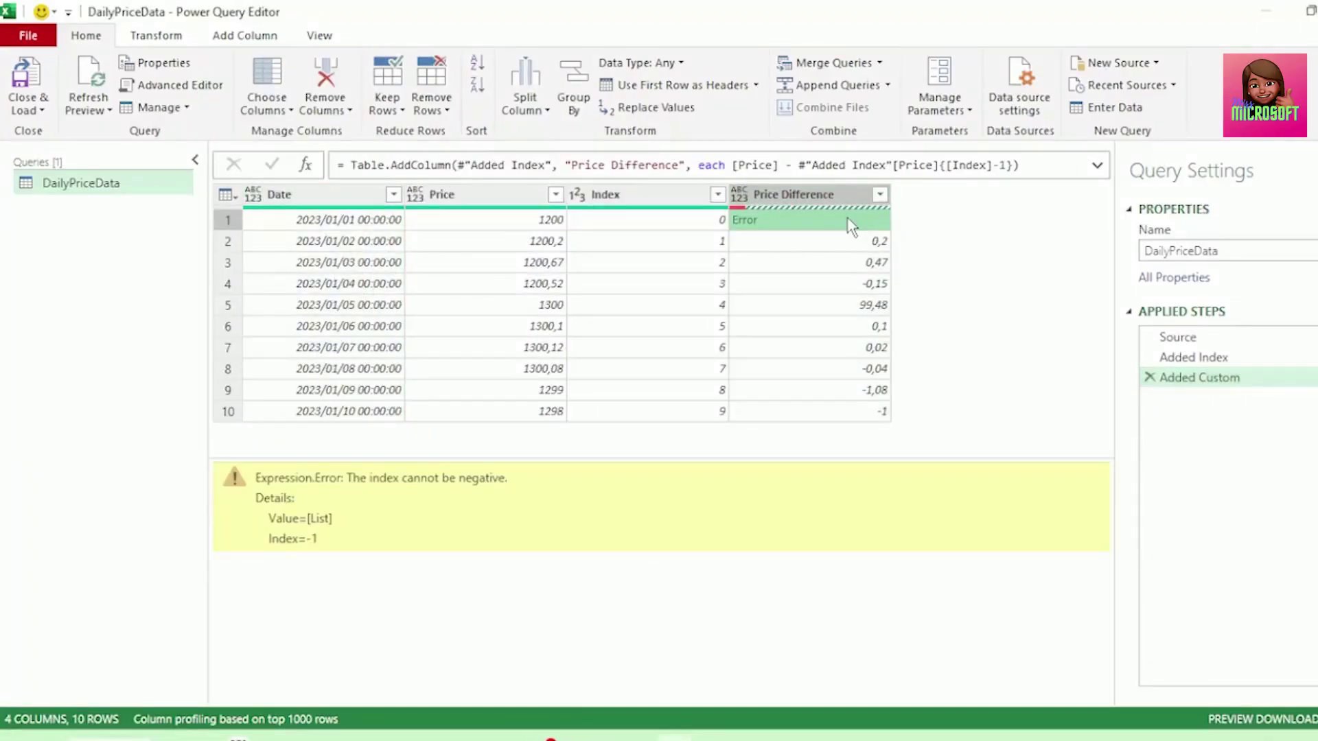
pyautogui.moveTo(267, 544); pyautogui.dragTo(330, 544)
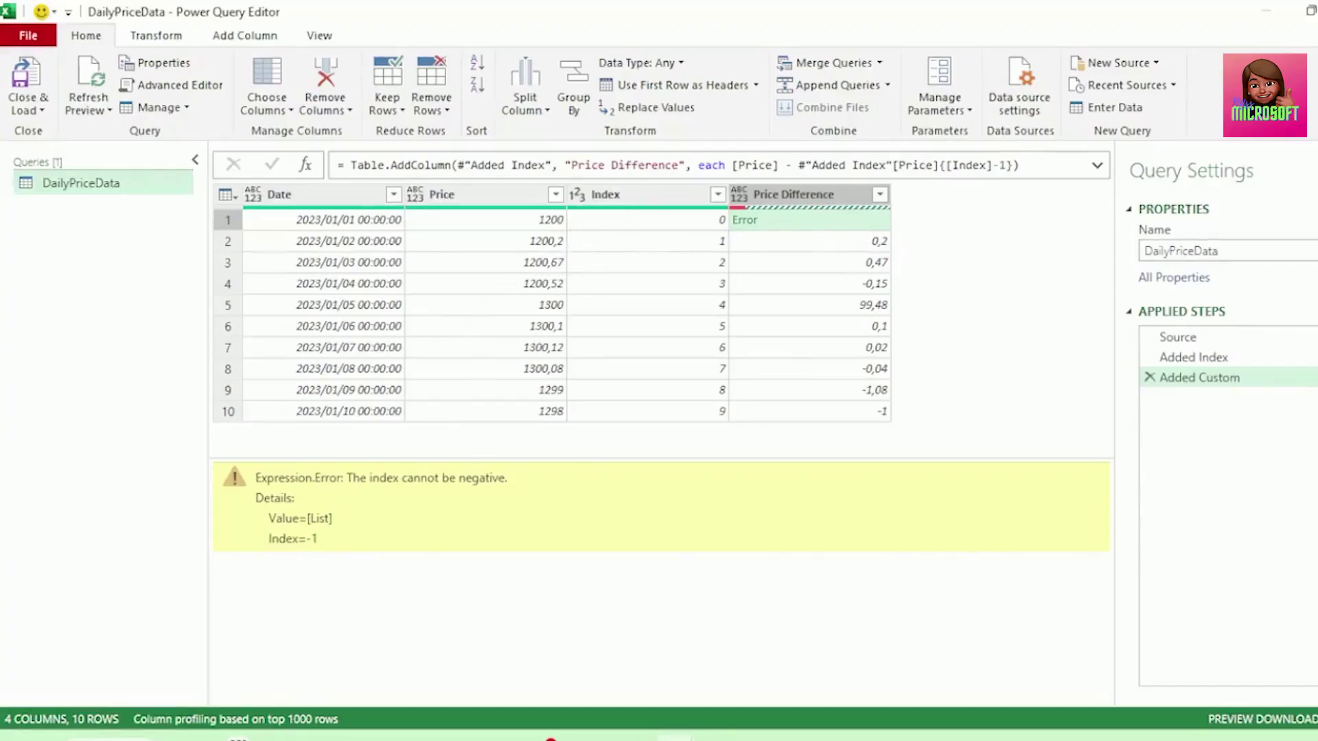
pyautogui.click(1307, 377)
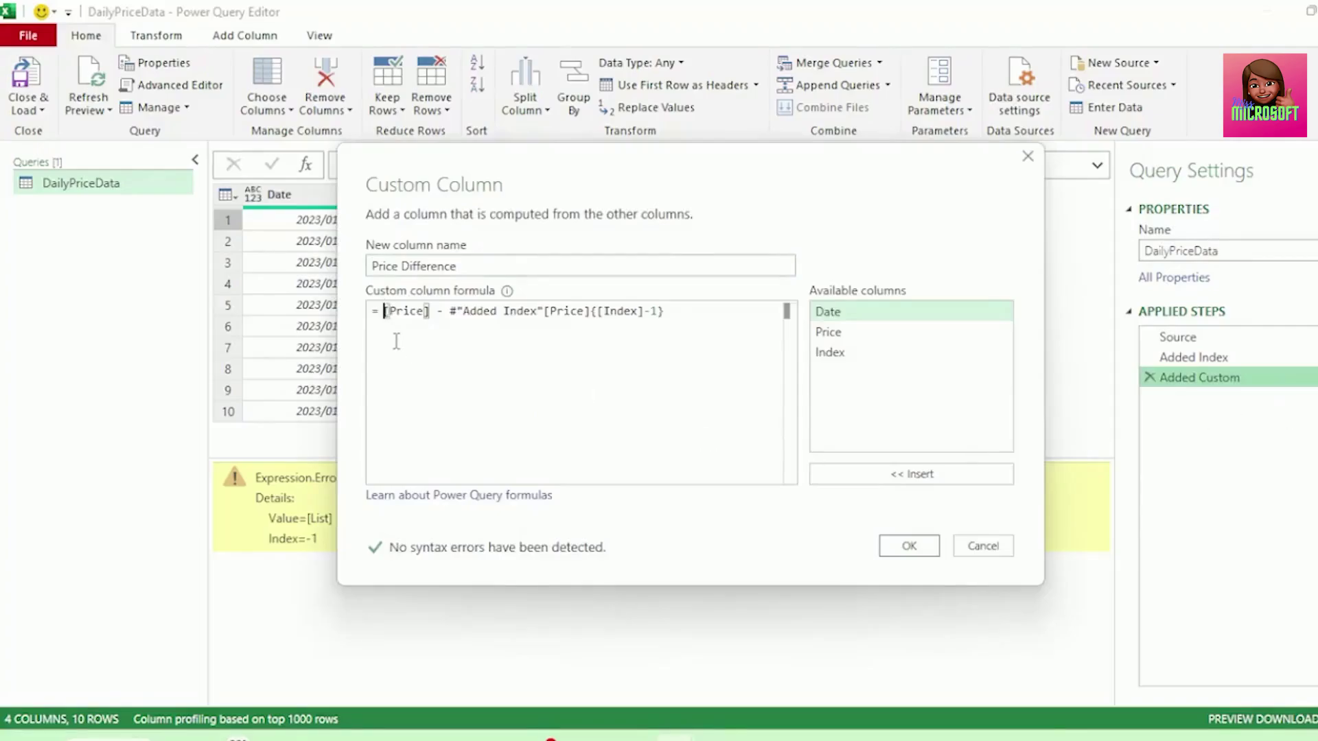
pyautogui.write('if')
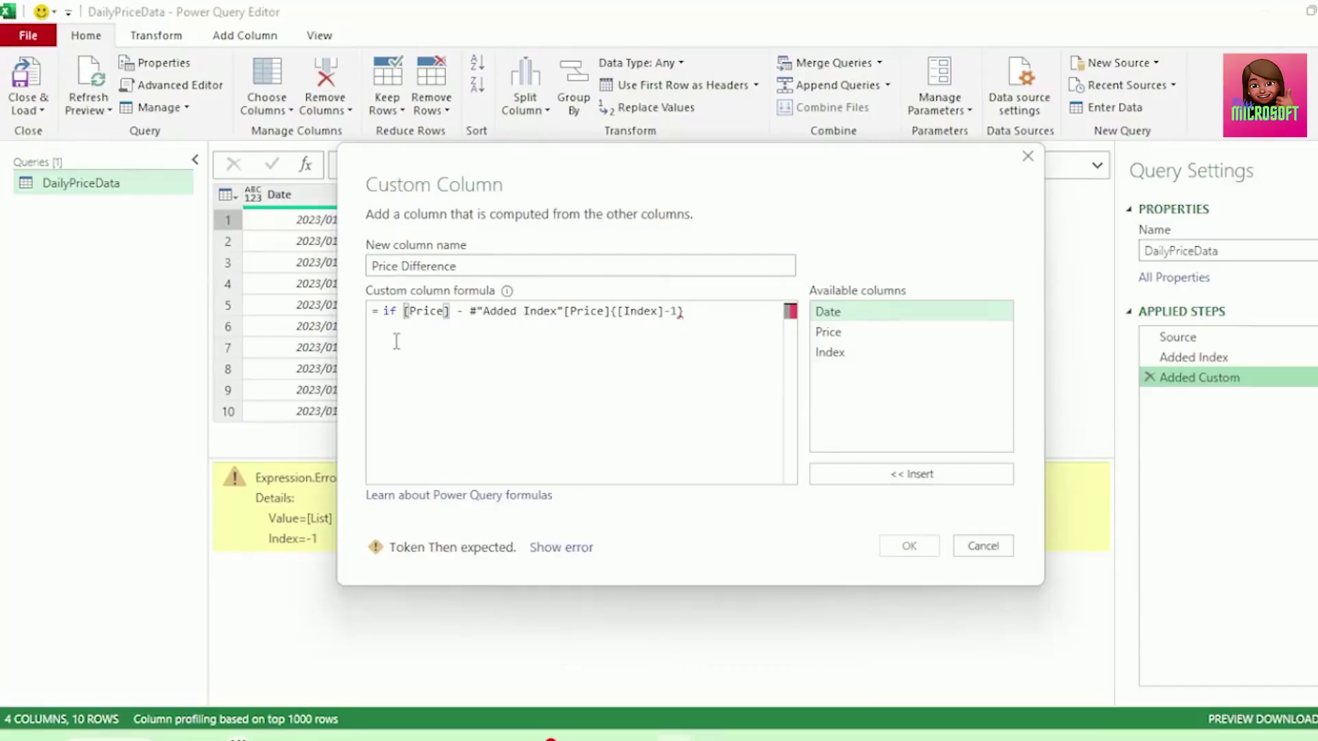
pyautogui.doubleClick(848, 360)
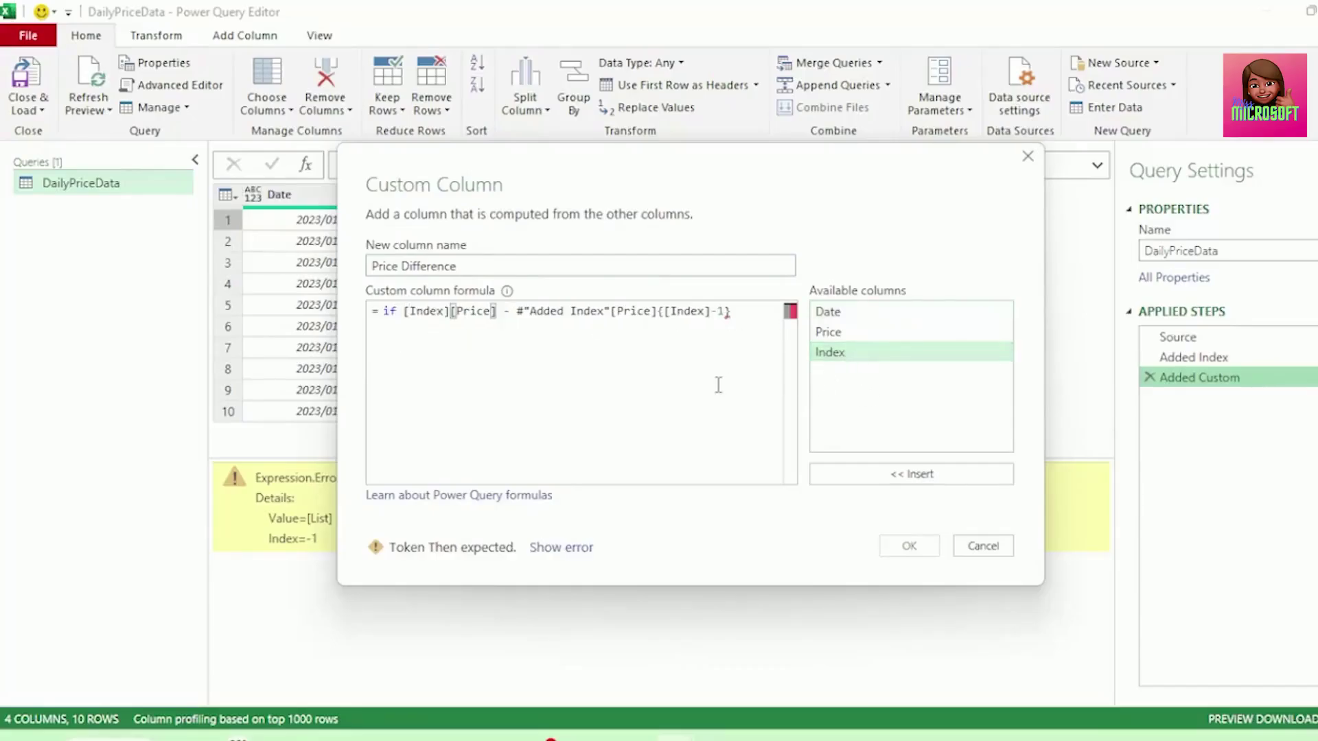
pyautogui.write('= 0')
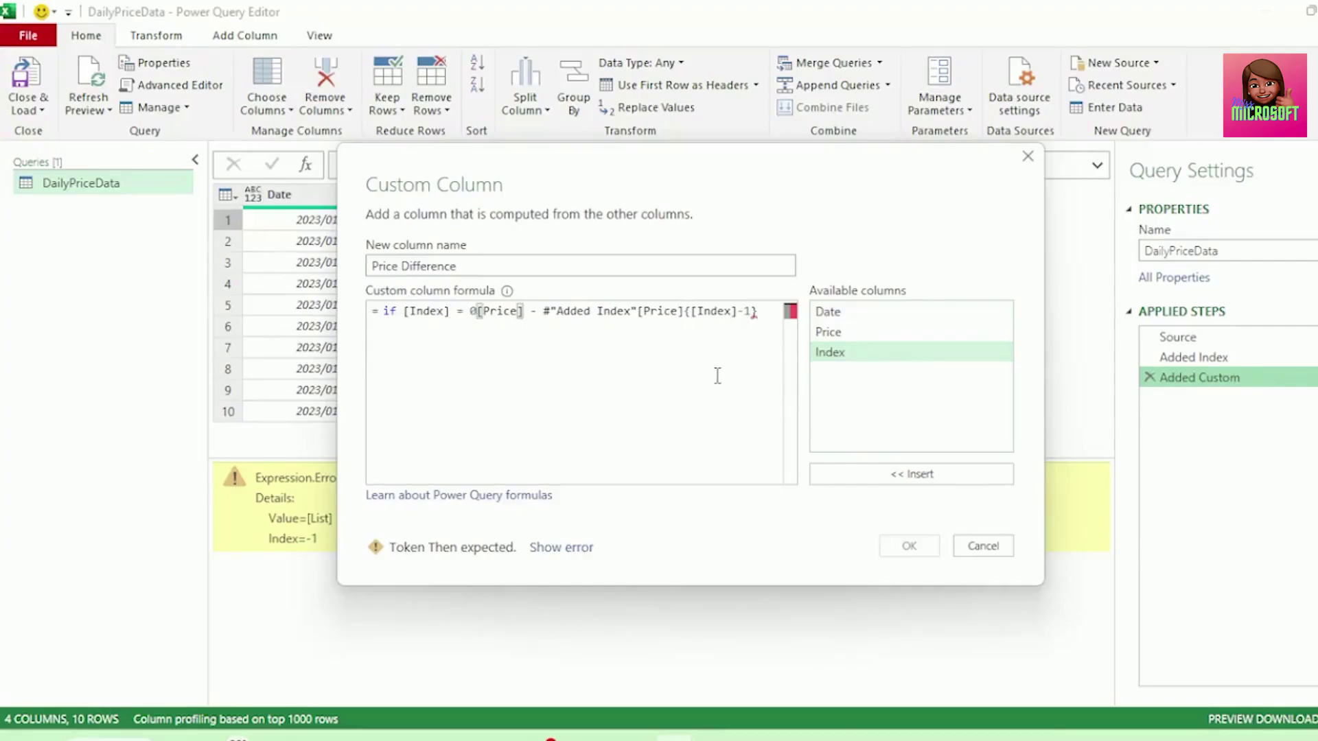
pyautogui.write(' then 0 el')
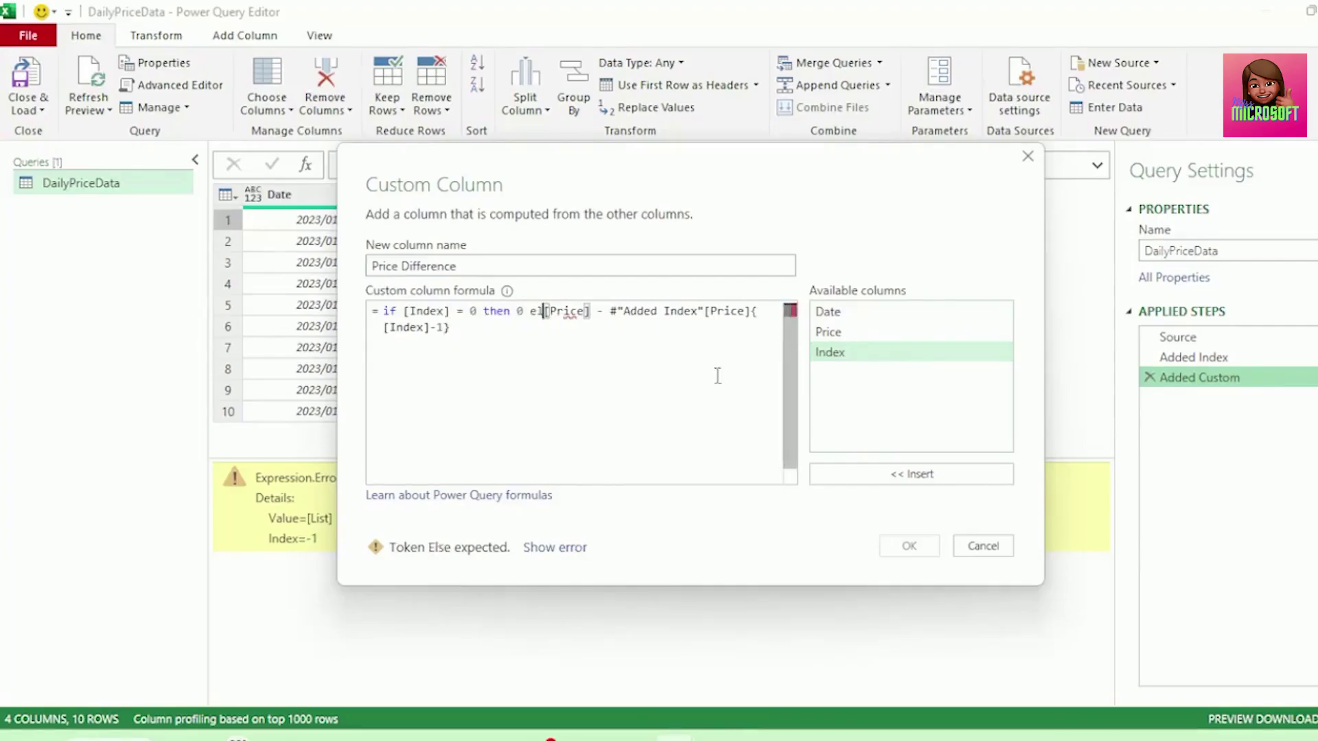
pyautogui.write('se')
pyautogui.hotkey('ctrl', 'shift', 'End')
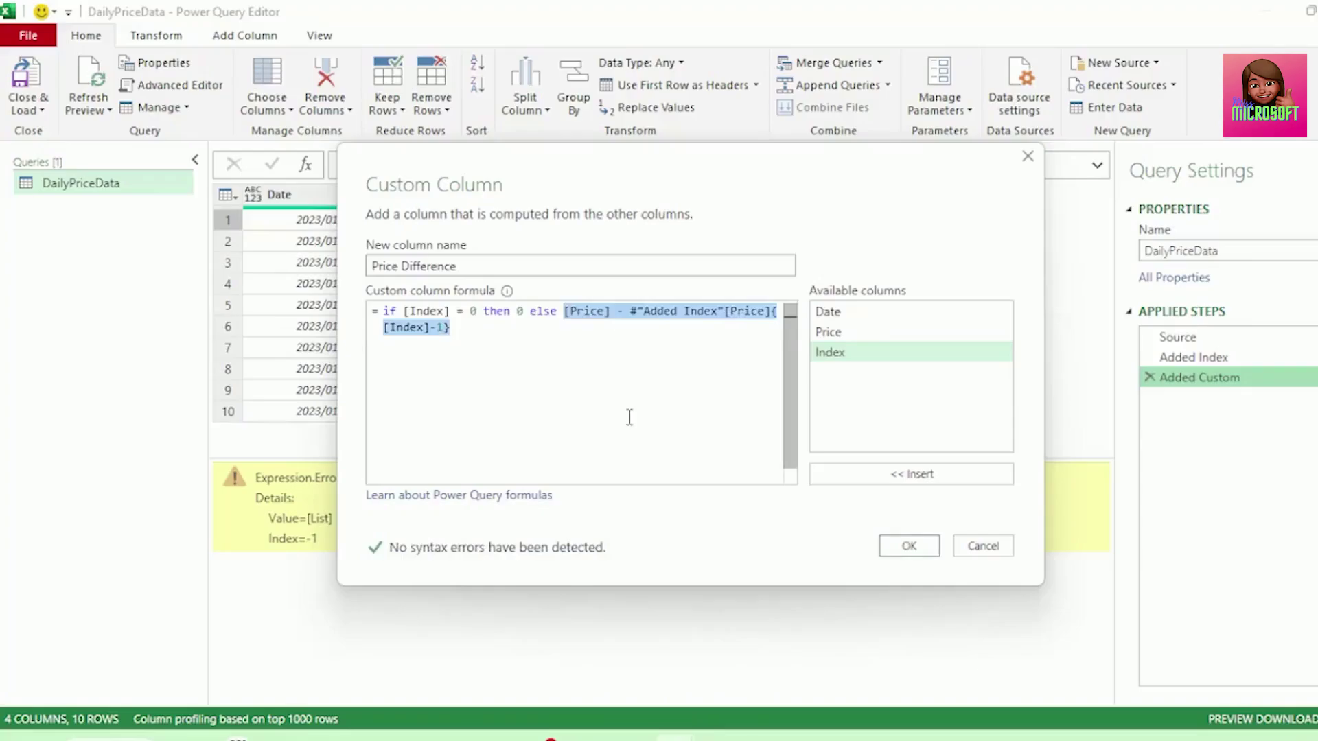
# Step: Review the [Index] = 0 condition and the else branch of the Price Difference formula, and apply it
pyautogui.click(398, 302)
pyautogui.moveTo(405, 310); pyautogui.dragTo(483, 313)
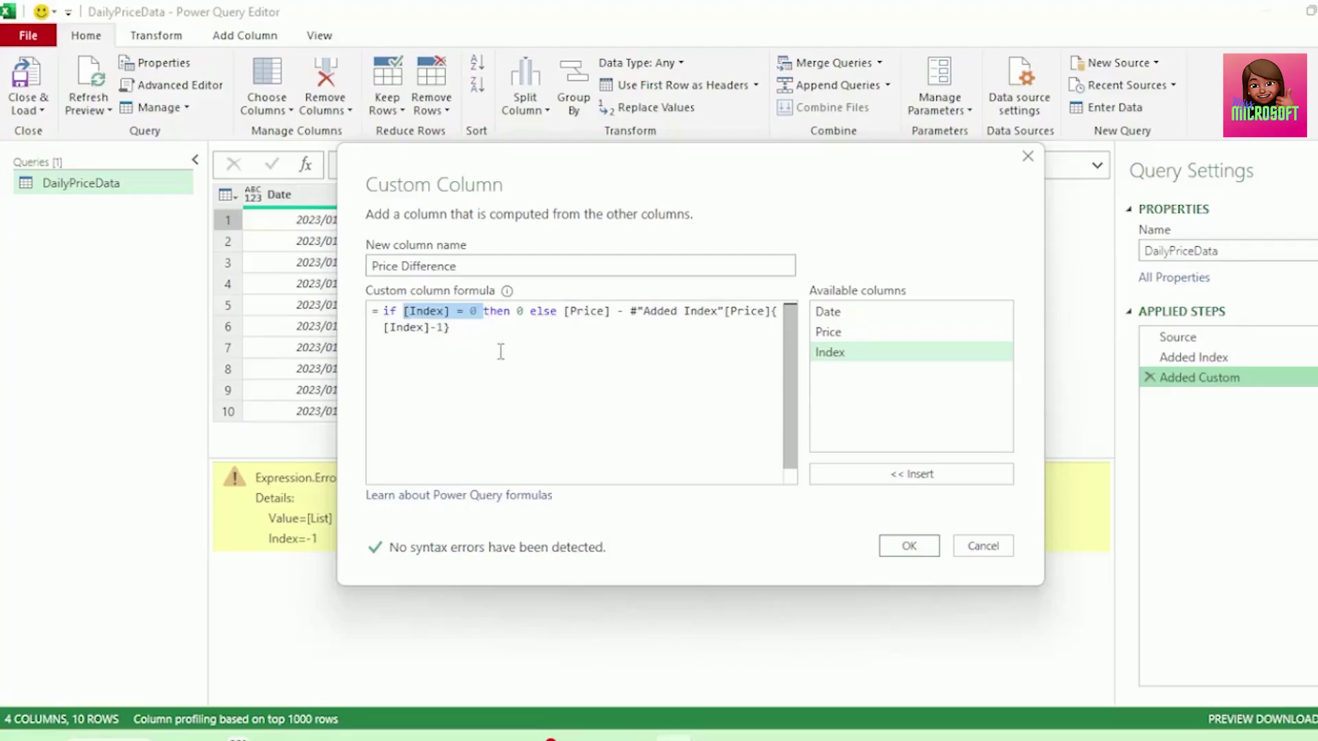
pyautogui.moveTo(594, 174); pyautogui.dragTo(589, 270)
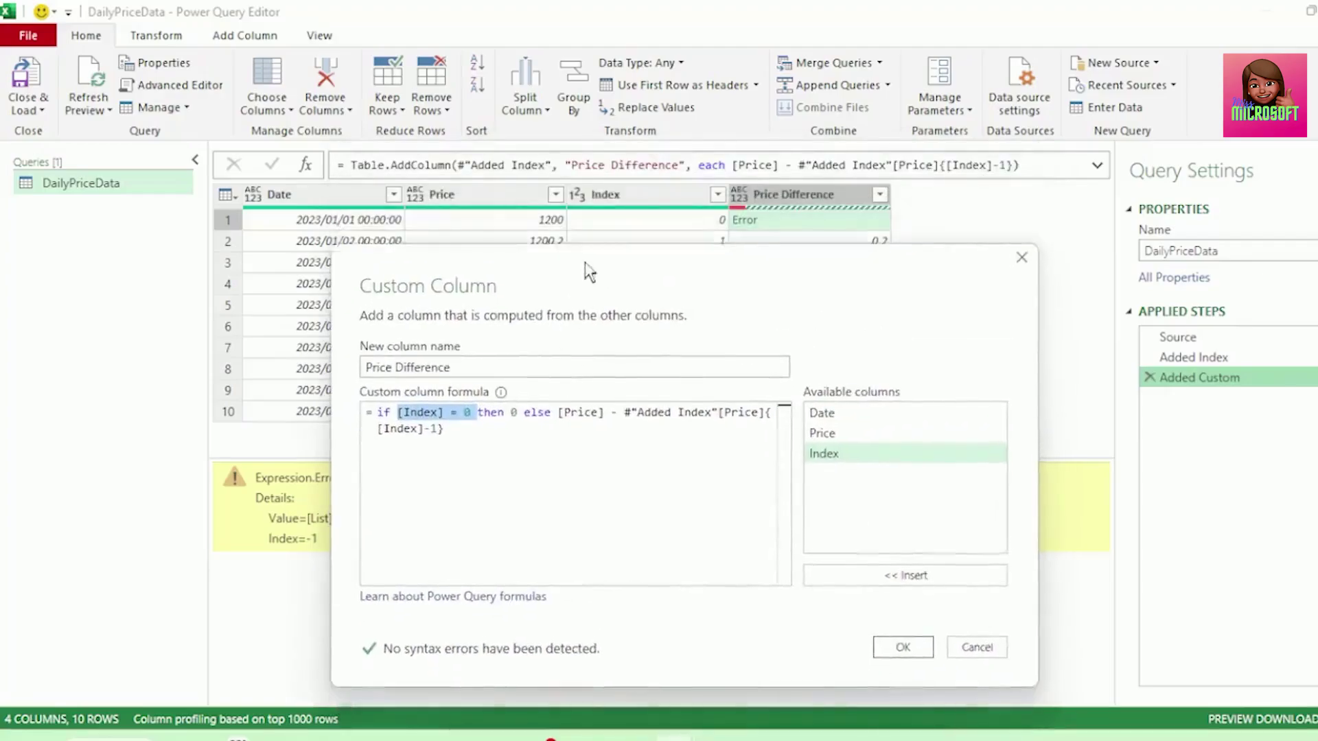
pyautogui.click(480, 403)
pyautogui.moveTo(480, 403); pyautogui.dragTo(605, 444)
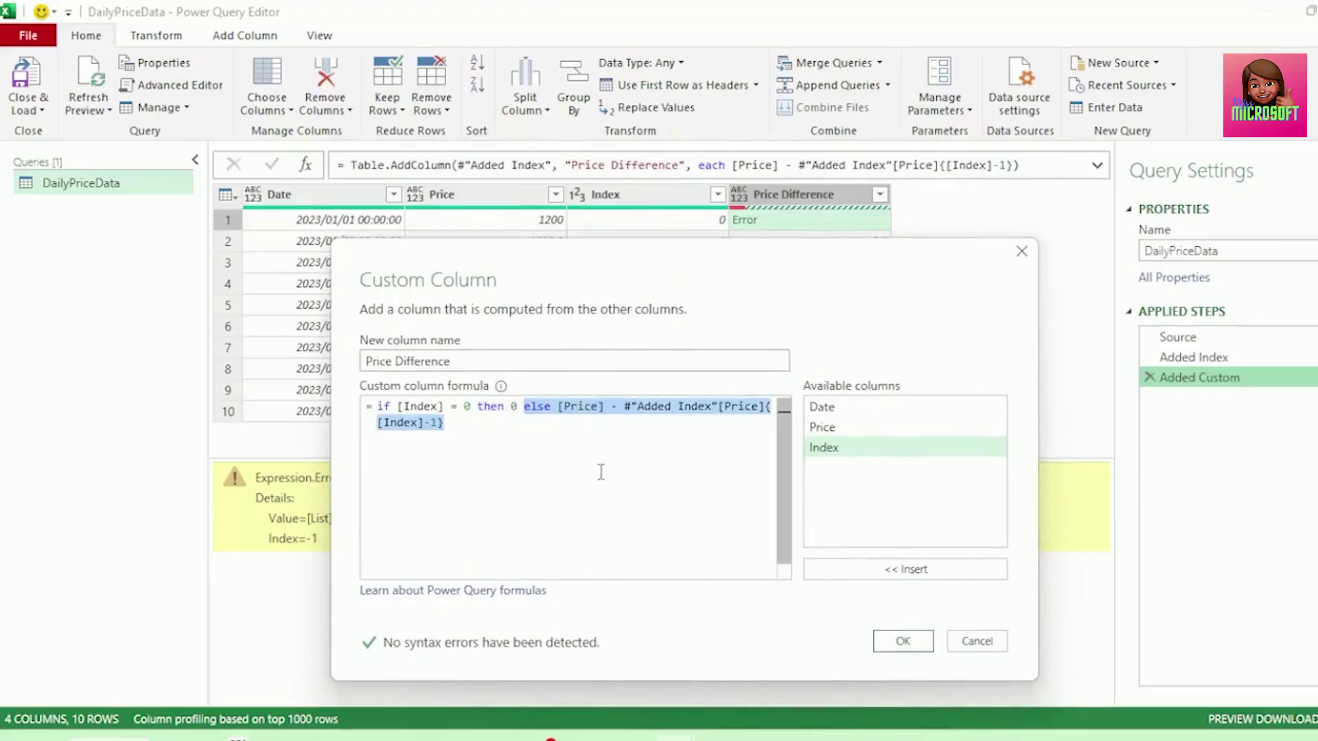
pyautogui.click(903, 643)
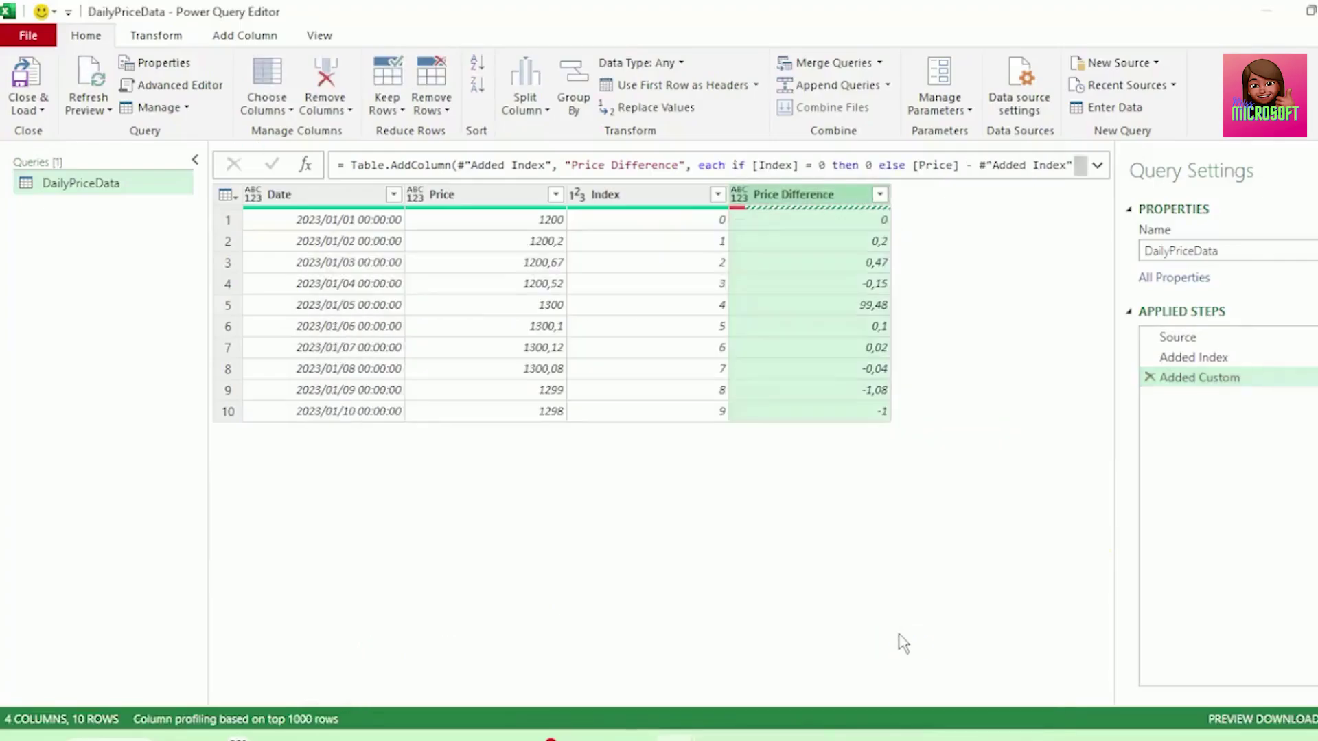
# Step: Detect the data types of all columns in the DailyPriceData query
pyautogui.click(812, 221)
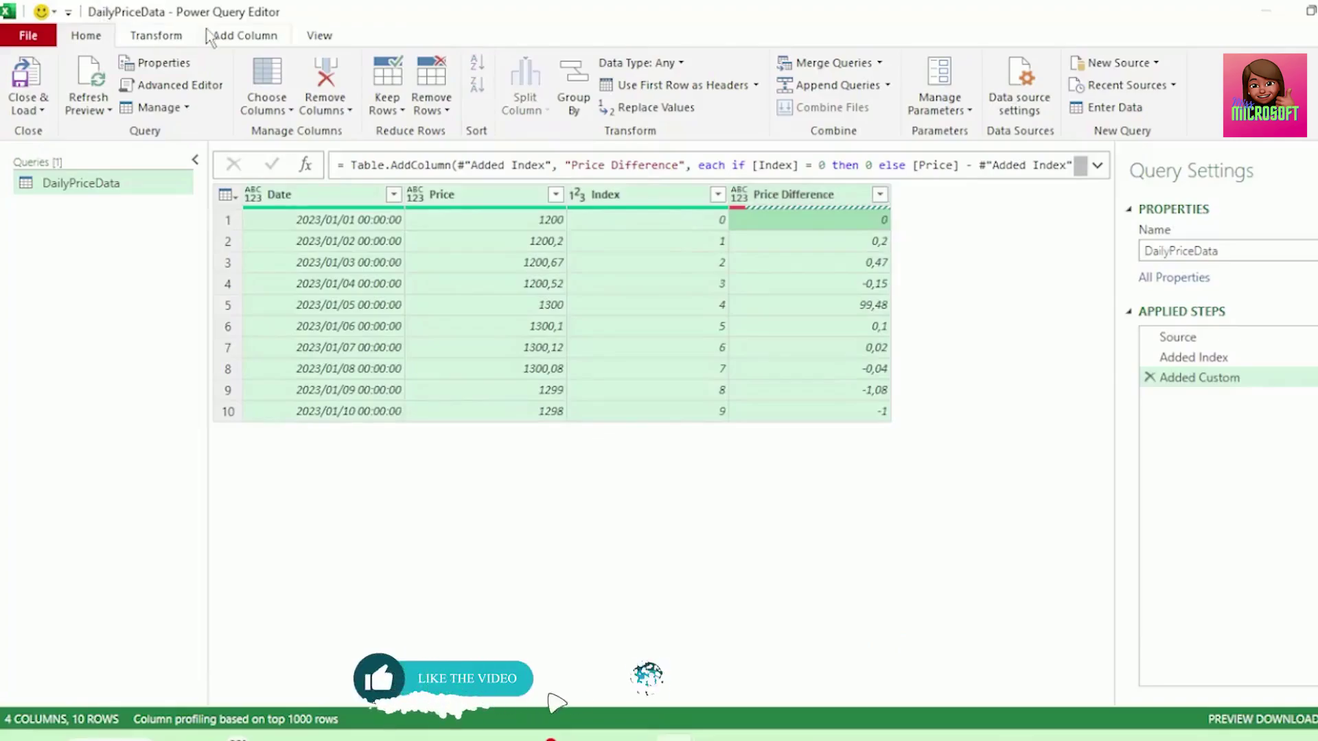
pyautogui.click(186, 33)
pyautogui.click(292, 86)
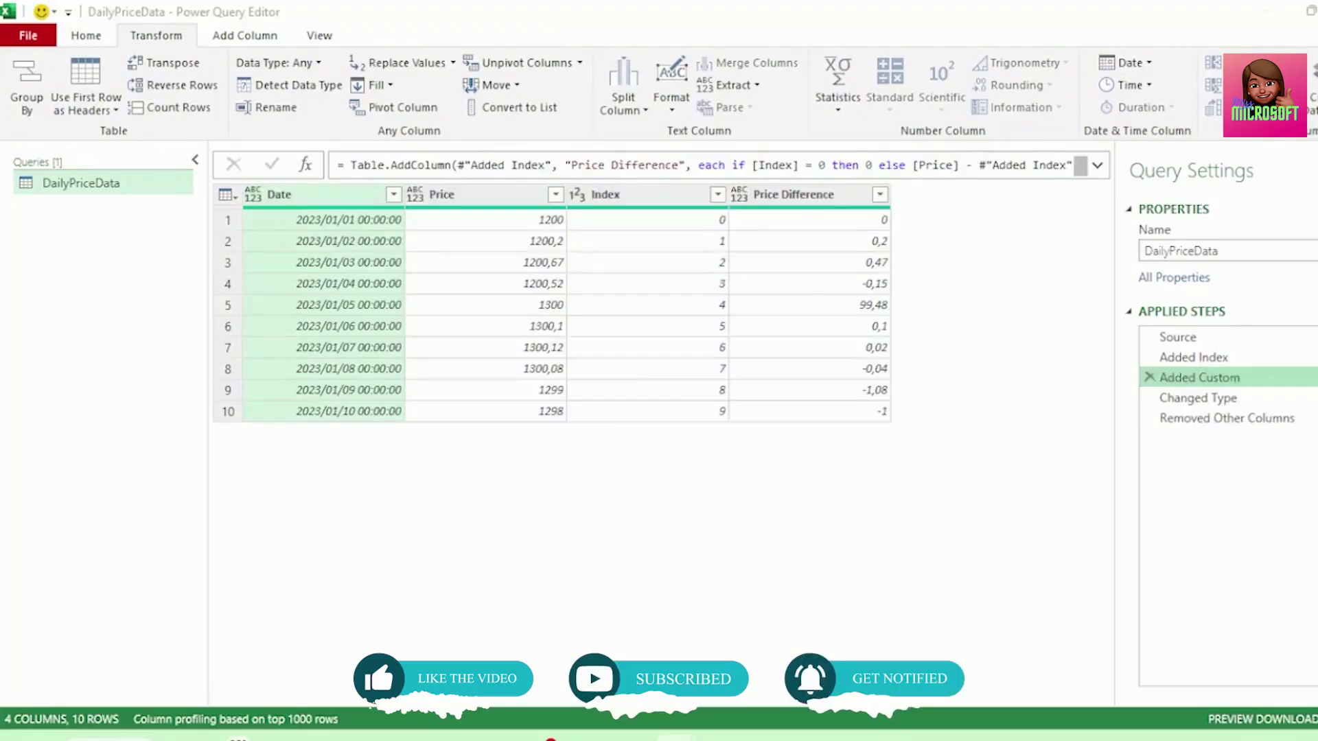
# Step: Reopen the settings of the Added Custom step and examine its Price Difference formula
pyautogui.doubleClick(1200, 377)
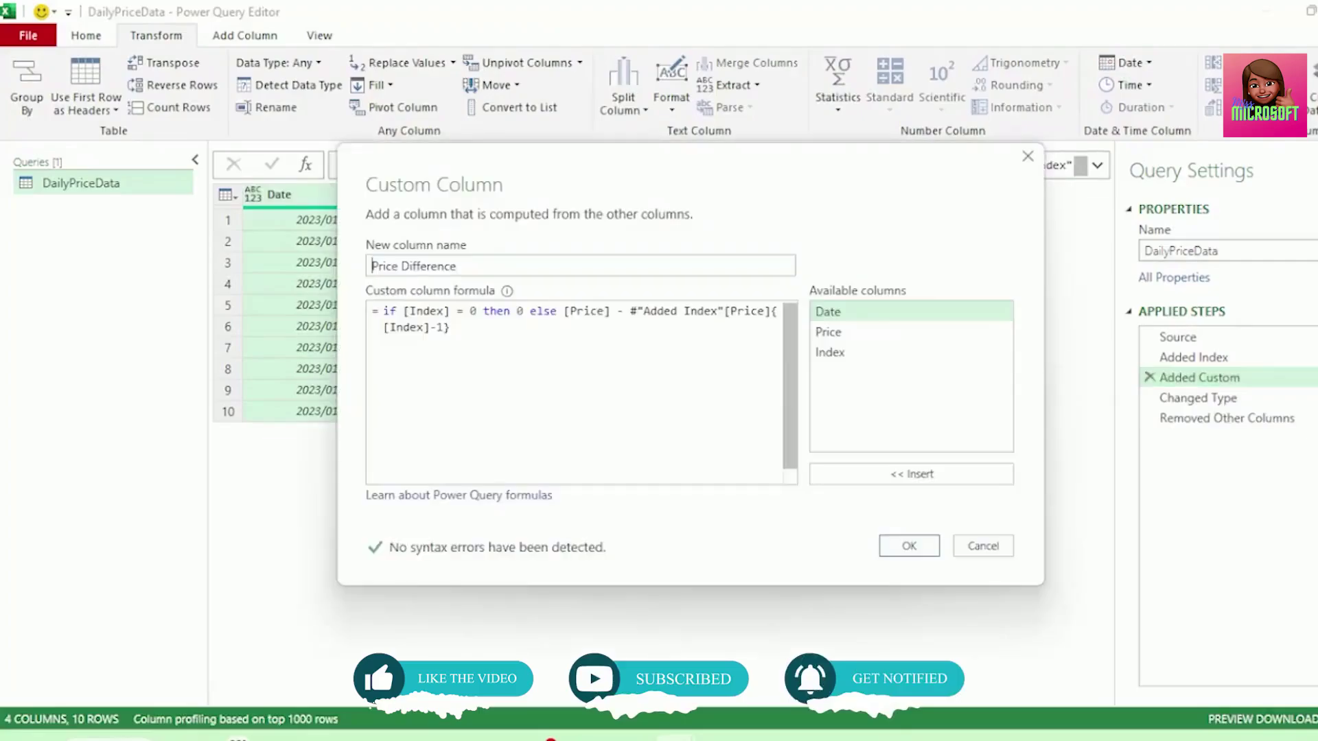
pyautogui.moveTo(383, 311); pyautogui.dragTo(502, 374)
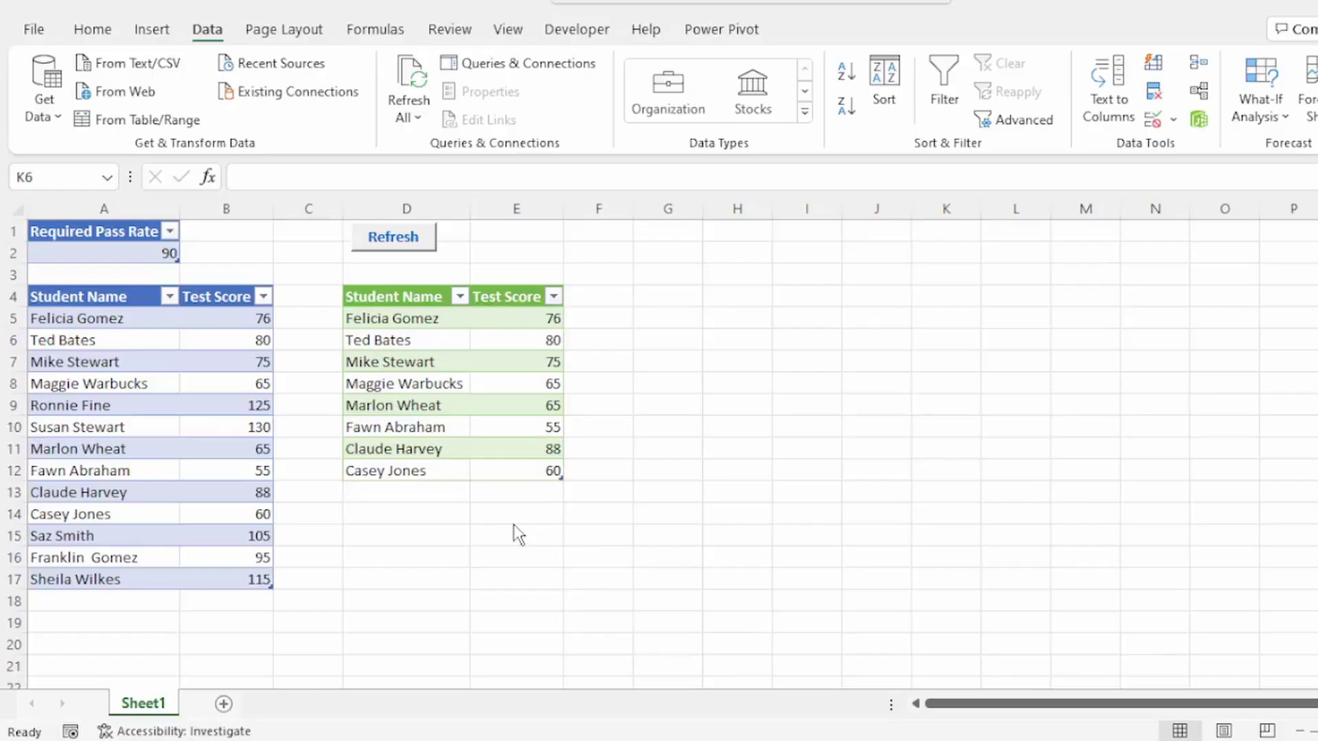
# Step: Examine the green results table's Student Name and Test Score columns and the Required Pass Rate cell
pyautogui.moveTo(391, 297); pyautogui.dragTo(392, 471)
pyautogui.moveTo(112, 233); pyautogui.dragTo(169, 255)
pyautogui.moveTo(547, 294); pyautogui.dragTo(523, 477)
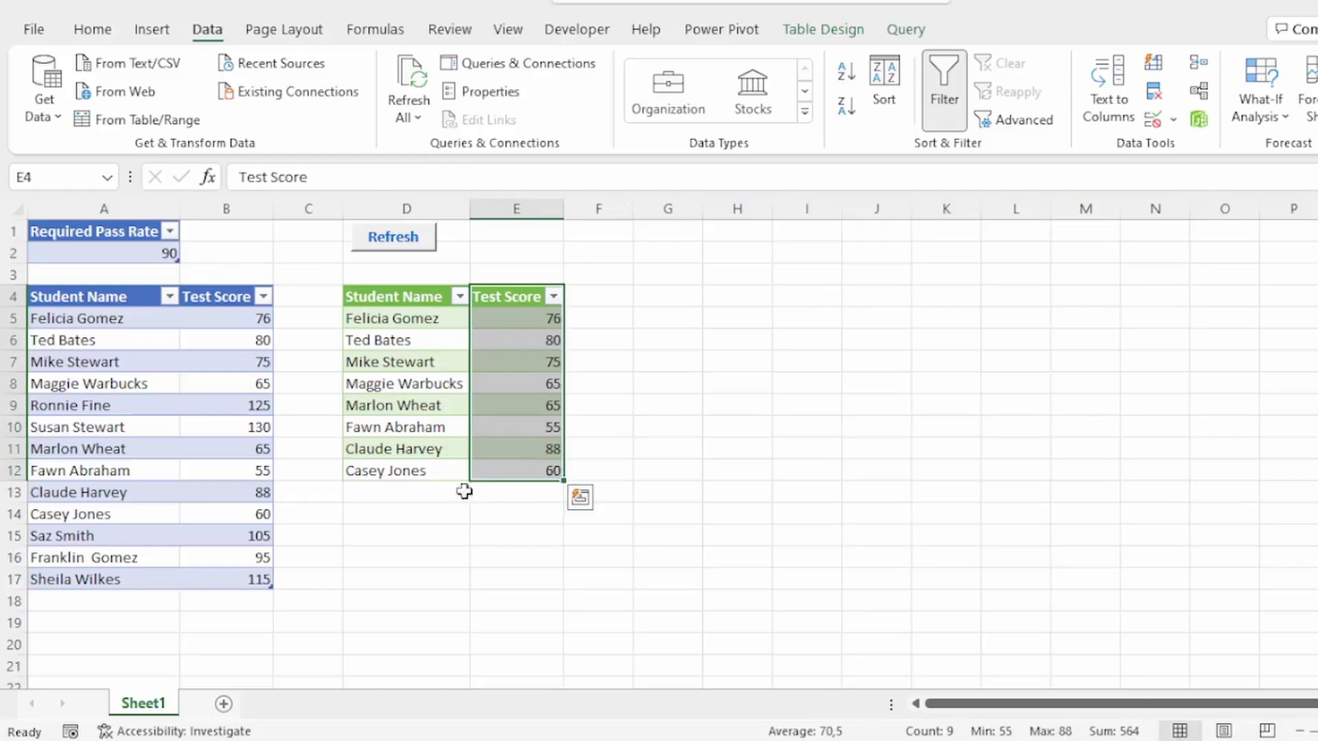
# Step: Set the Required Pass Rate to 60 and refresh the results table
pyautogui.click(162, 252)
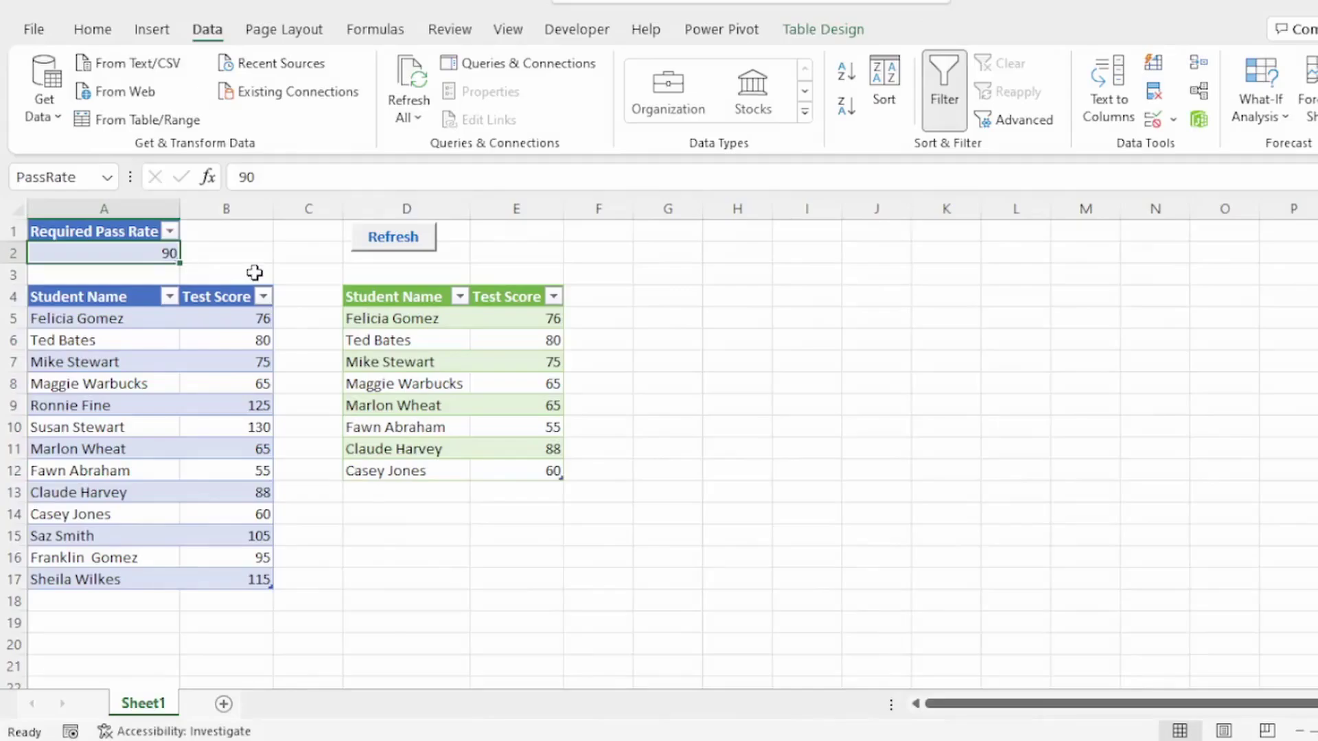
pyautogui.write('60')
pyautogui.press('Return')
pyautogui.click(387, 237)
pyautogui.moveTo(440, 295); pyautogui.dragTo(511, 321)
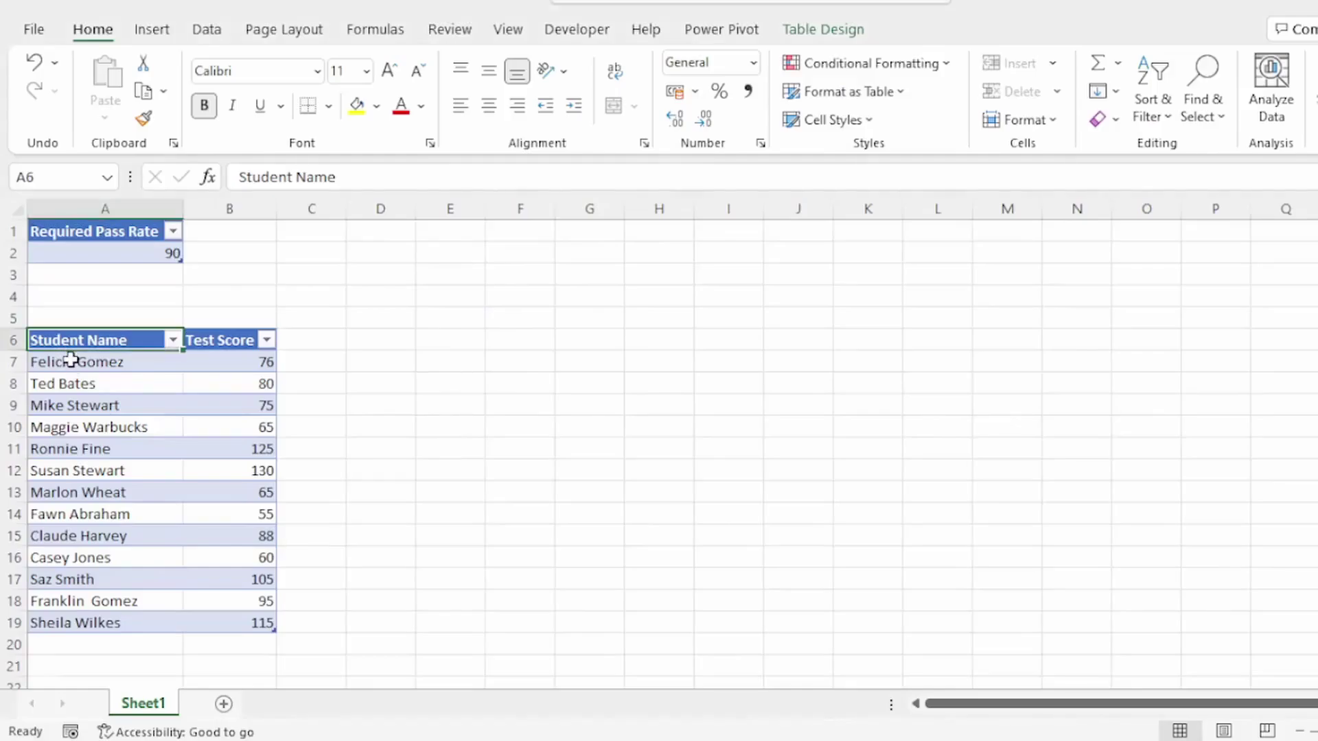
# Step: Check the name of the Required Pass Rate table, PassRate, and load that table into Power Query
pyautogui.click(820, 31)
pyautogui.click(73, 90)
pyautogui.click(87, 236)
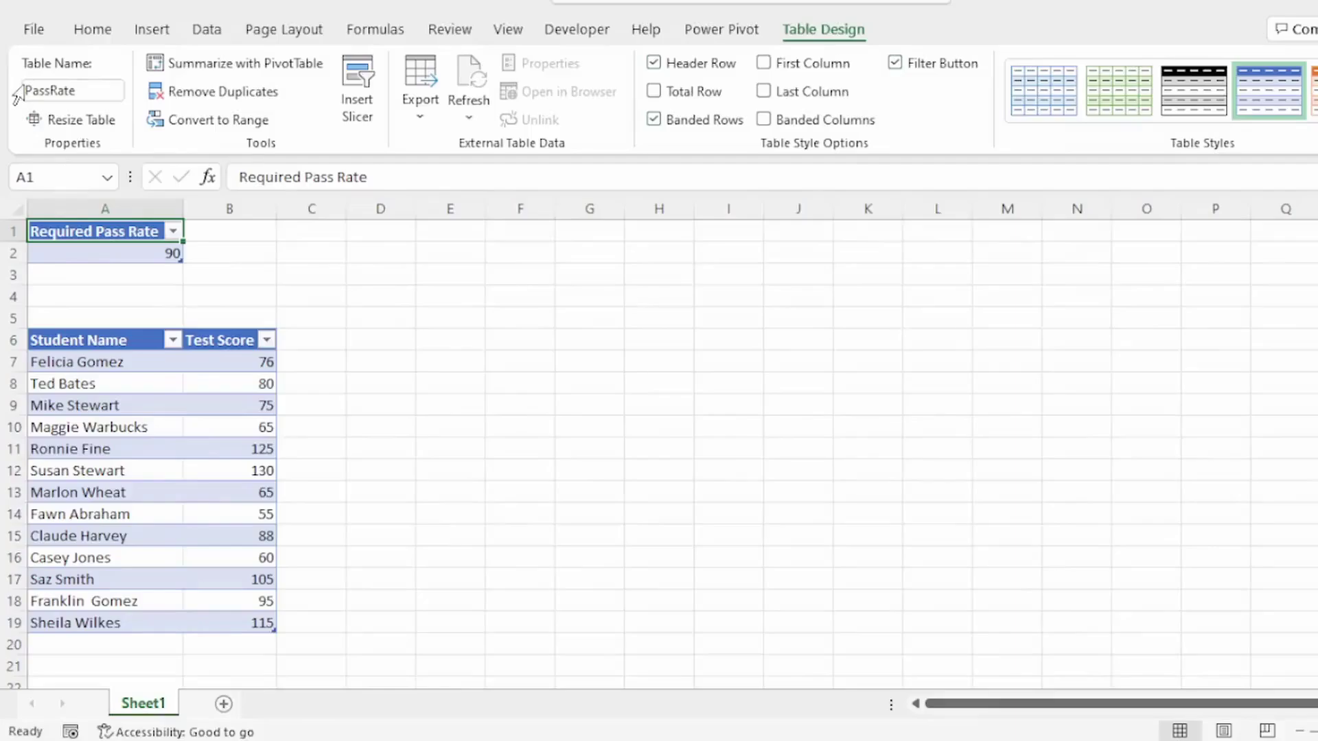
pyautogui.click(96, 253)
pyautogui.rightClick(97, 252)
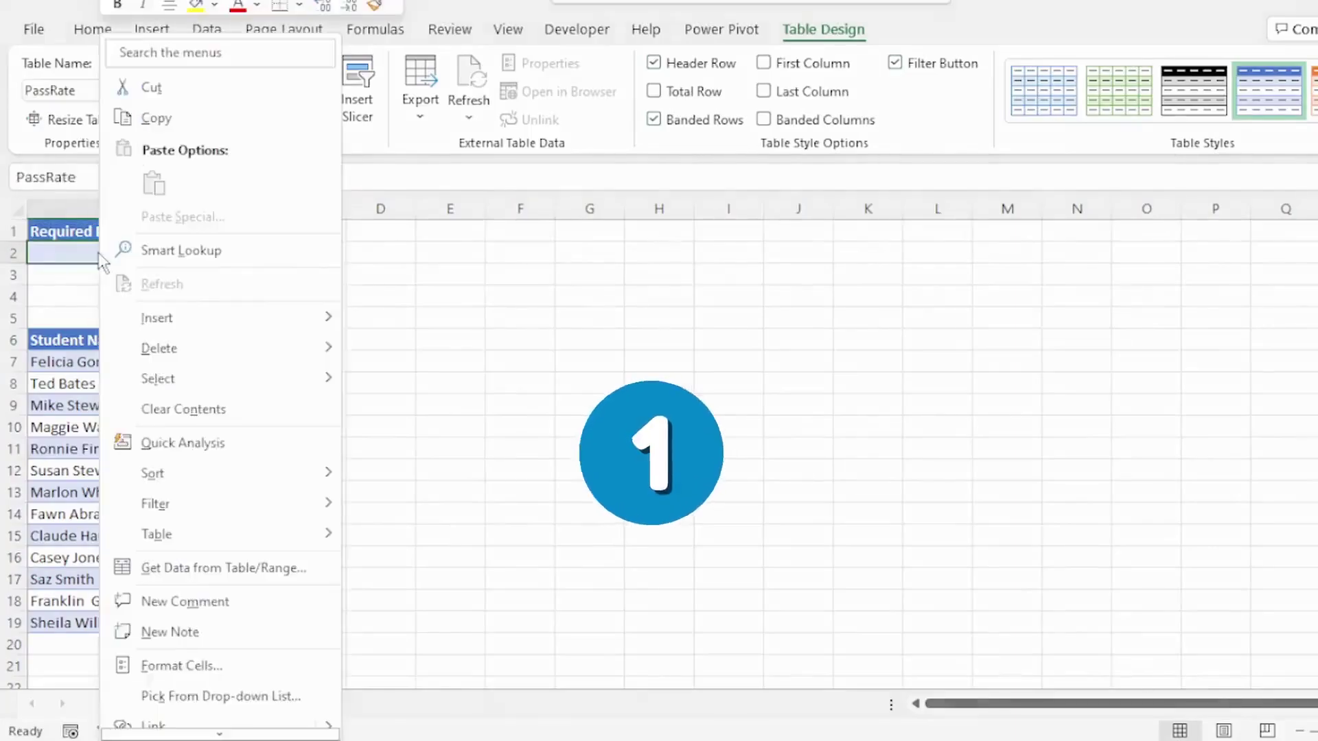
pyautogui.click(189, 575)
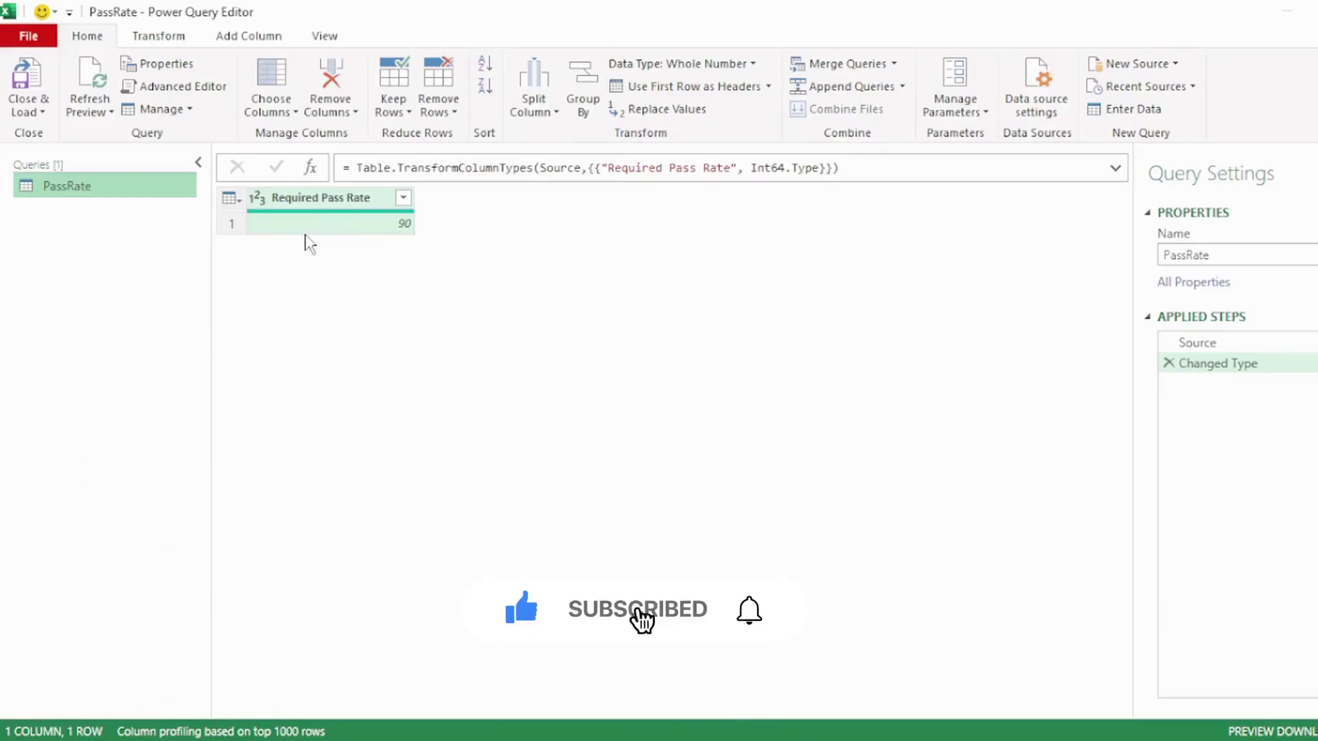
# Step: Close the query editor and load the PassRate query to the workbook as a connection only
pyautogui.click(34, 114)
pyautogui.click(77, 157)
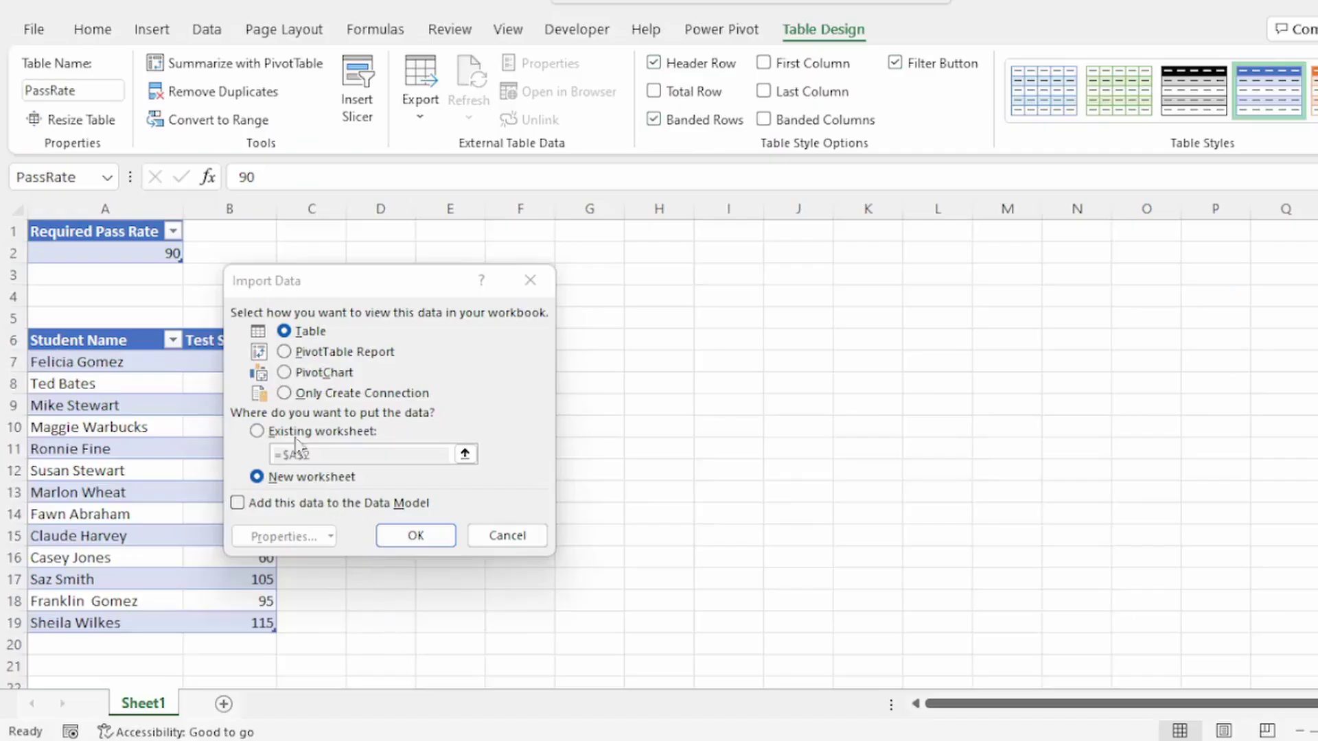
pyautogui.click(284, 394)
pyautogui.click(415, 535)
# Step: Load the TestScoreData table into Power Query and delete the Changed Type step from the PassRate query
pyautogui.rightClick(106, 383)
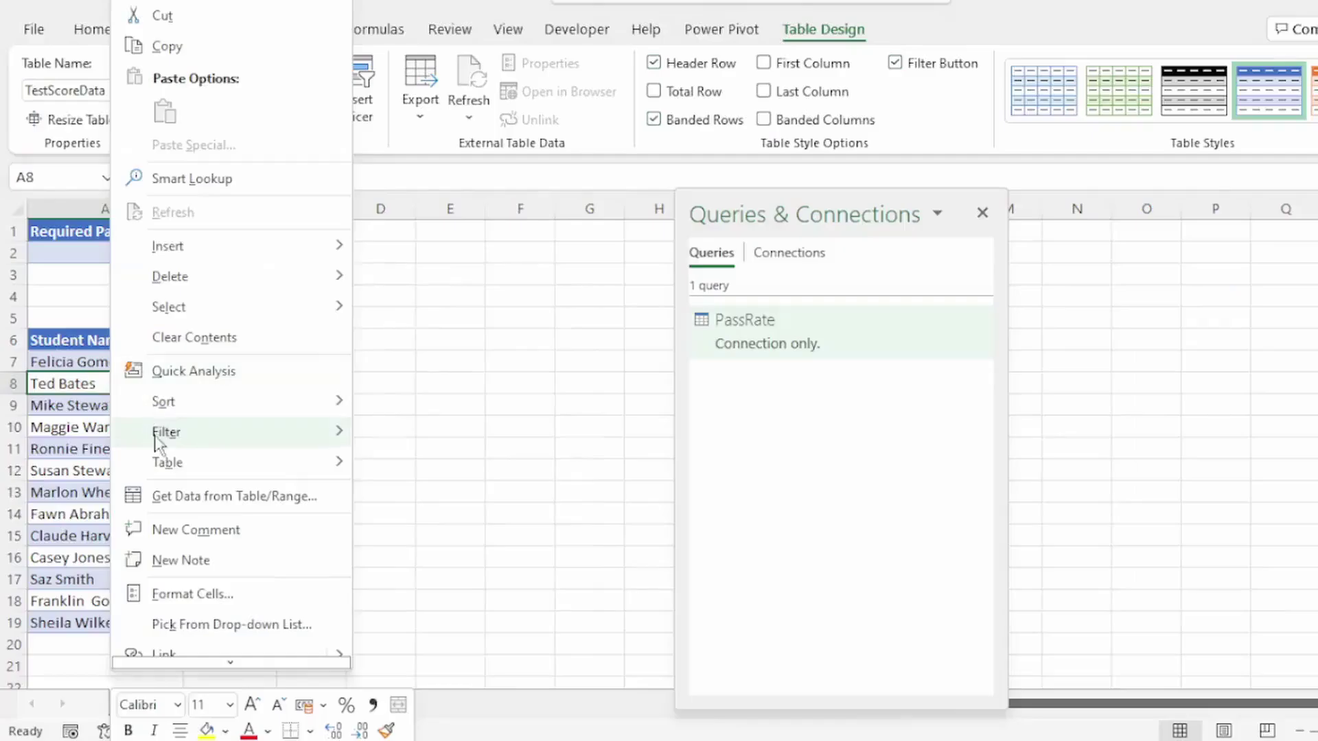
pyautogui.click(197, 501)
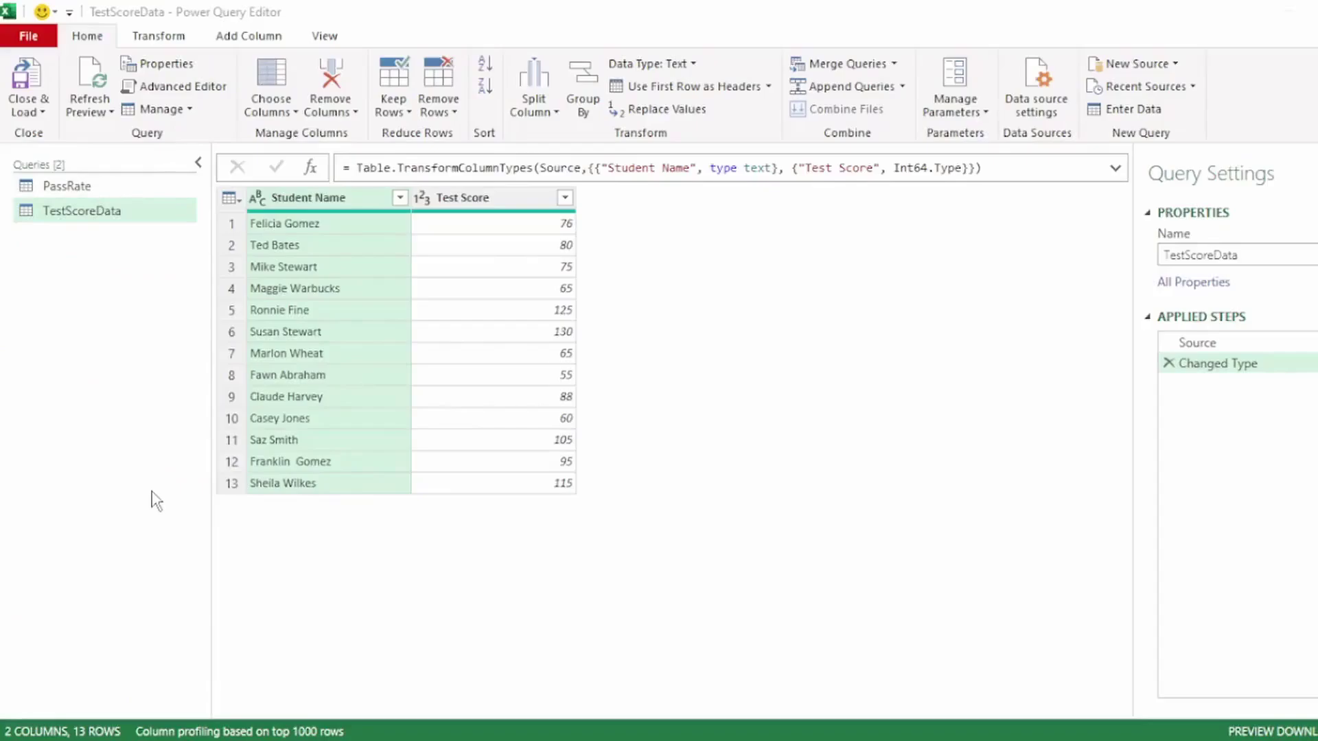
pyautogui.click(66, 186)
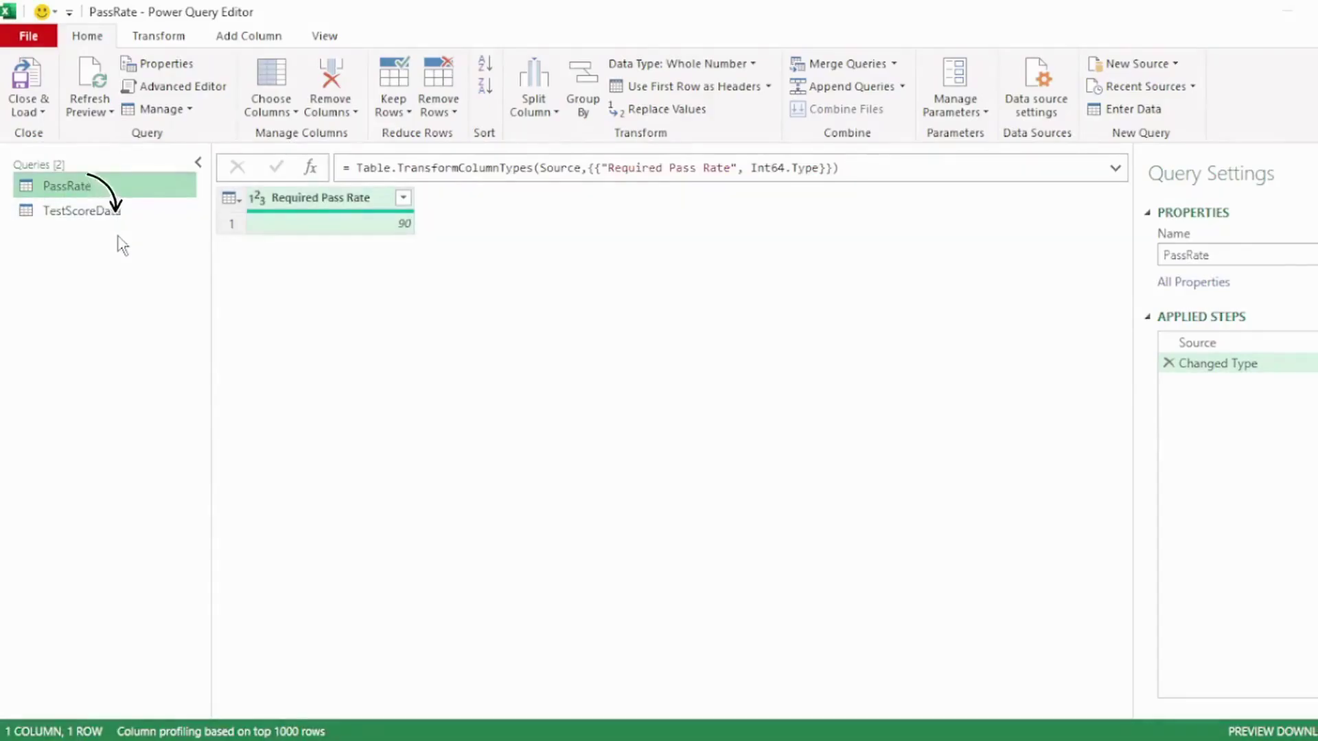
pyautogui.click(1167, 363)
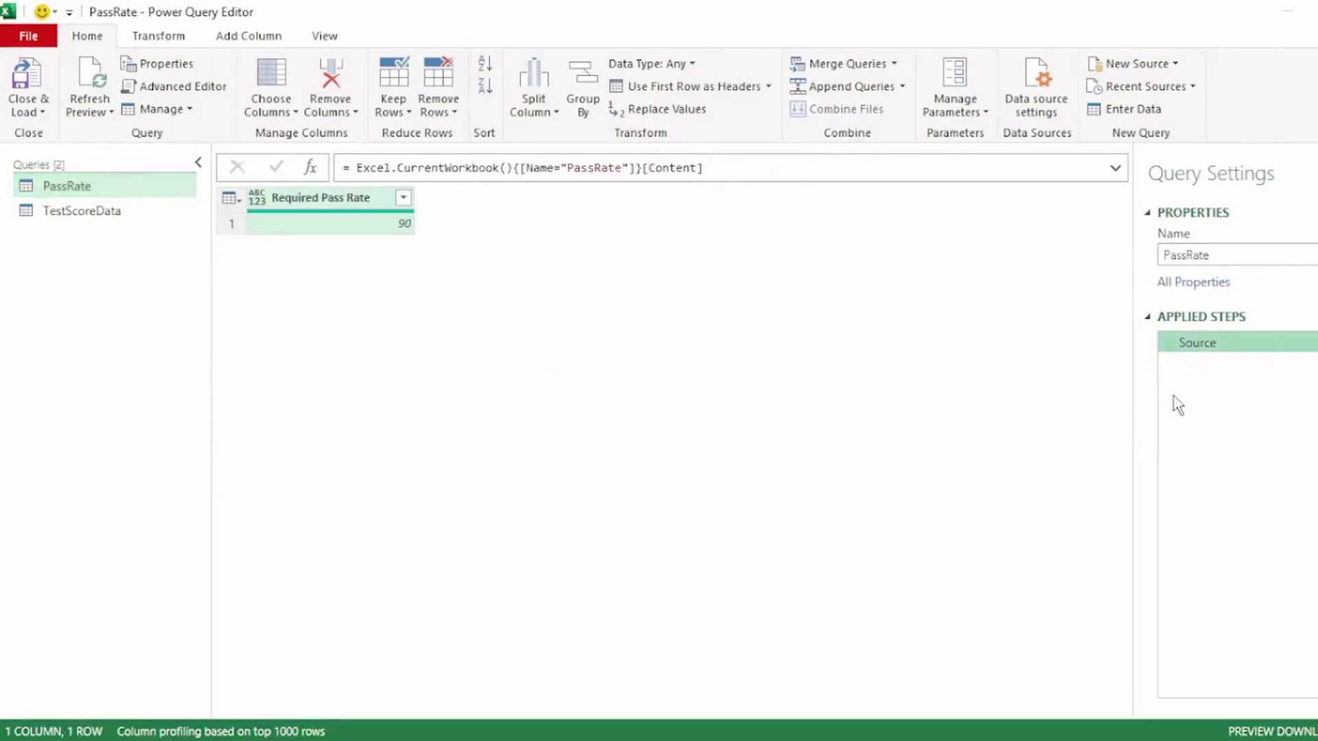
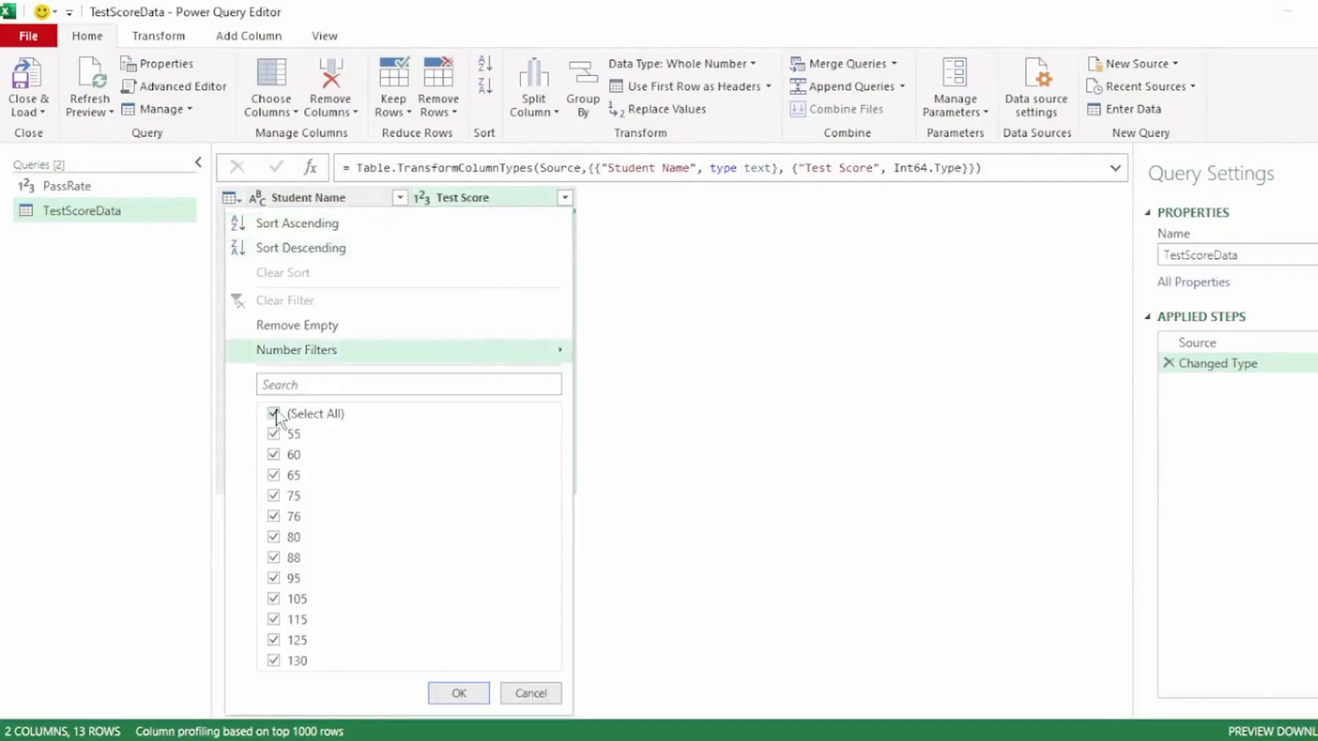
# Step: Filter the Test Score column of TestScoreData to the value 55 only
pyautogui.click(274, 414)
pyautogui.click(274, 436)
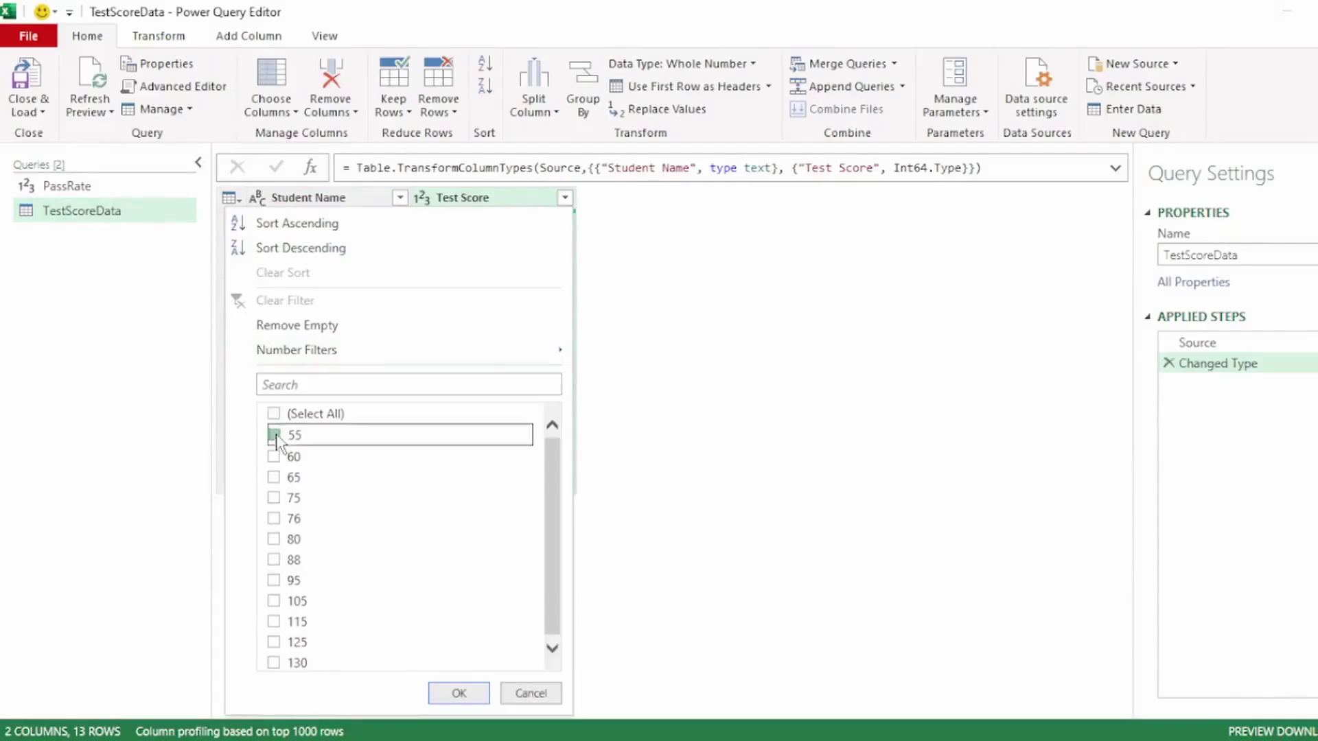
pyautogui.click(459, 693)
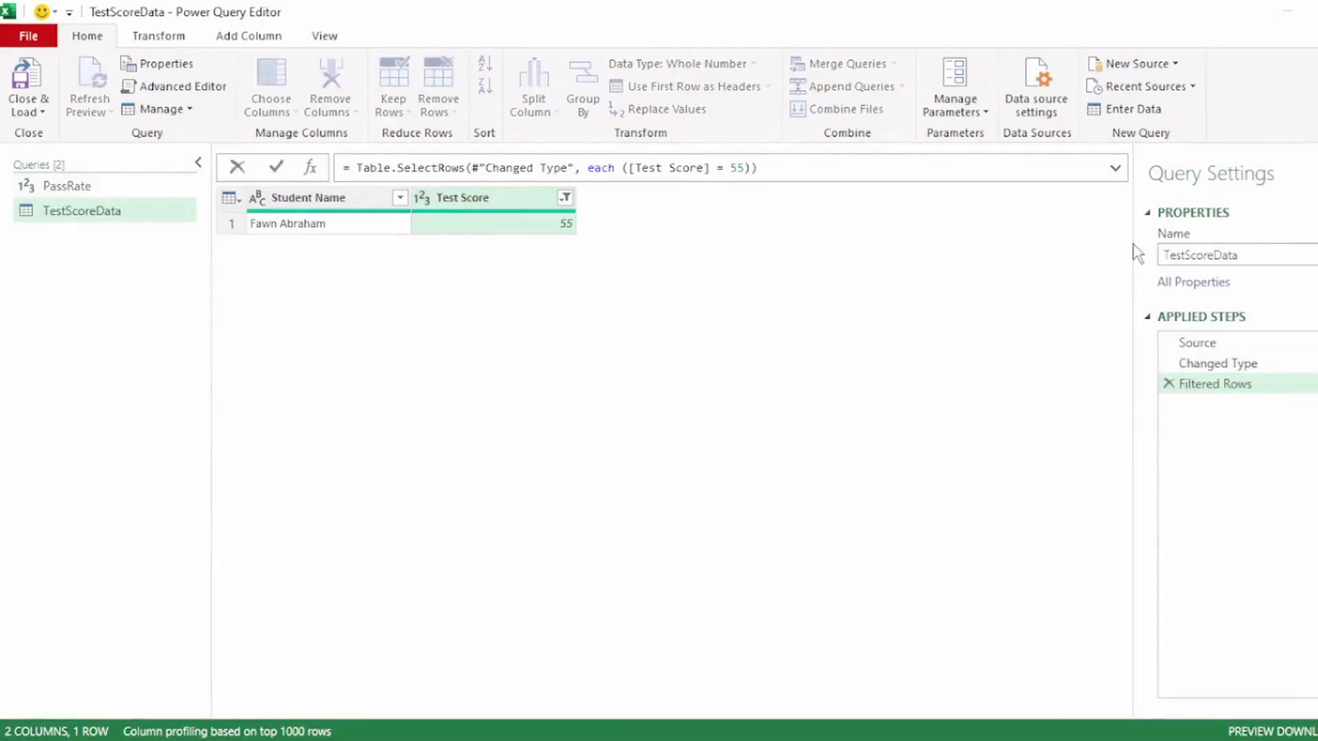
# Step: Replace the value 55 in the Filtered Rows formula with the PassRate query and apply it
pyautogui.click(1115, 170)
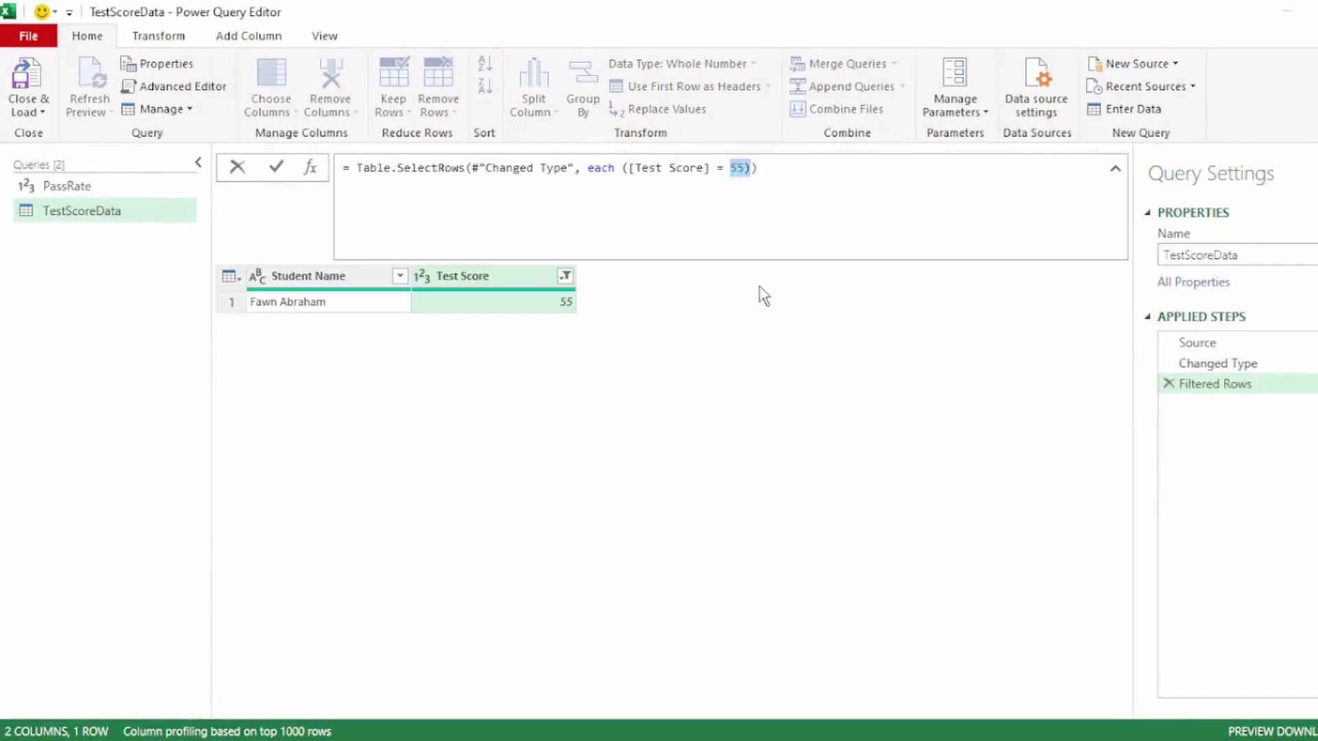
pyautogui.write('P')
pyautogui.press('capslock')
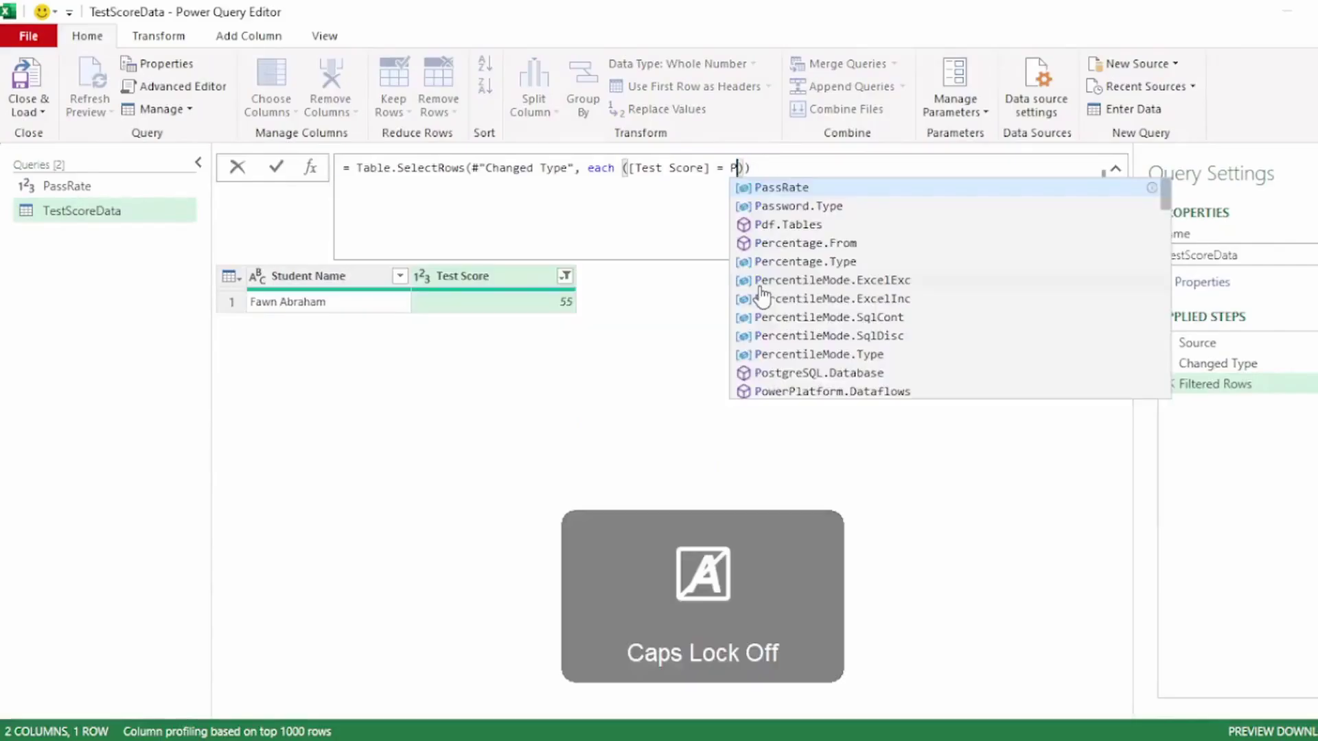
pyautogui.click(775, 190)
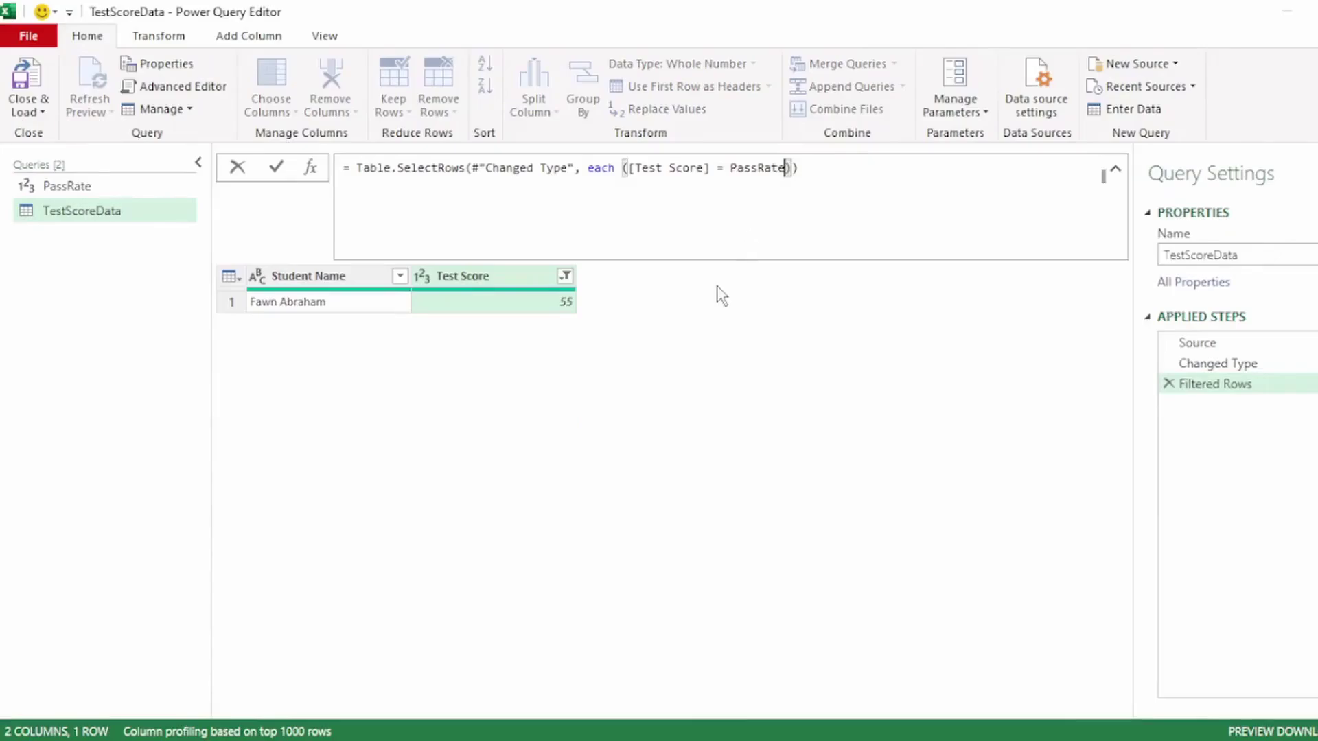
pyautogui.press('Return')
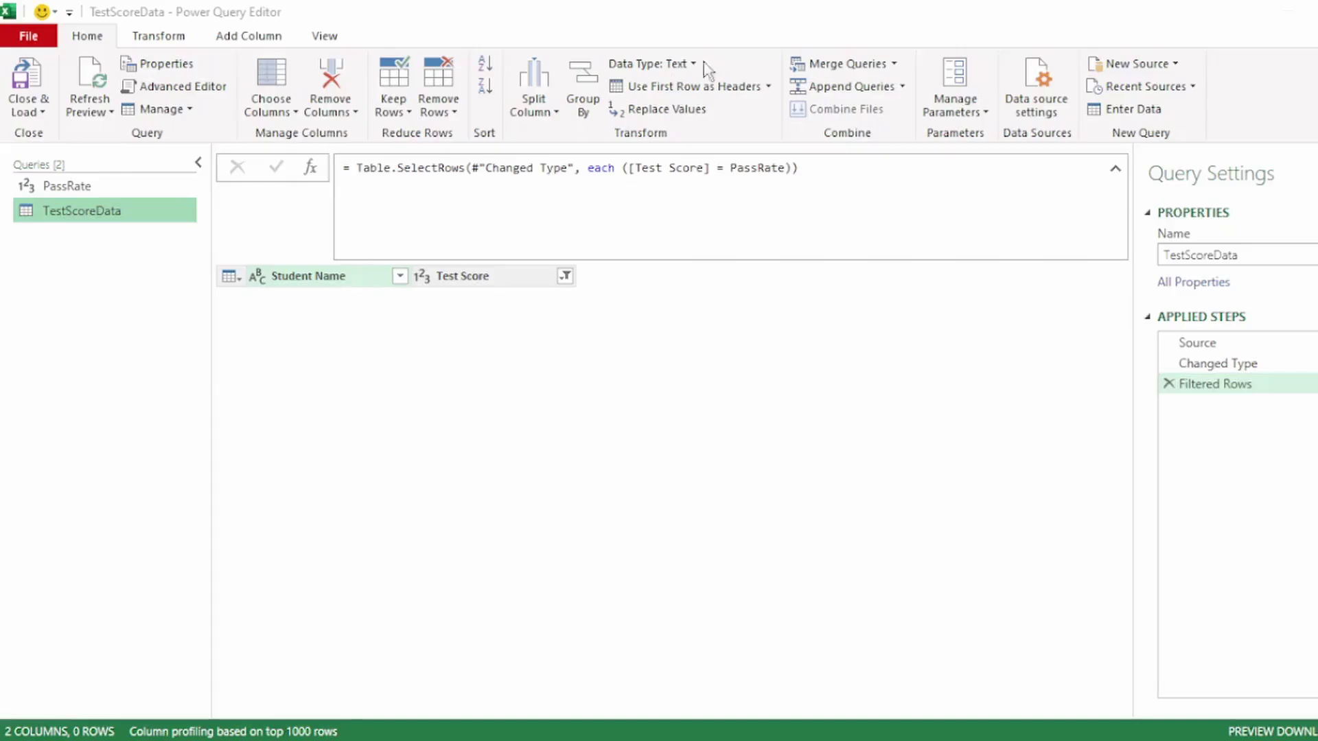
# Step: Change the Filtered Rows comparison to less than PassRate and load the results as a table in the existing worksheet at cell D6
pyautogui.doubleClick(719, 167)
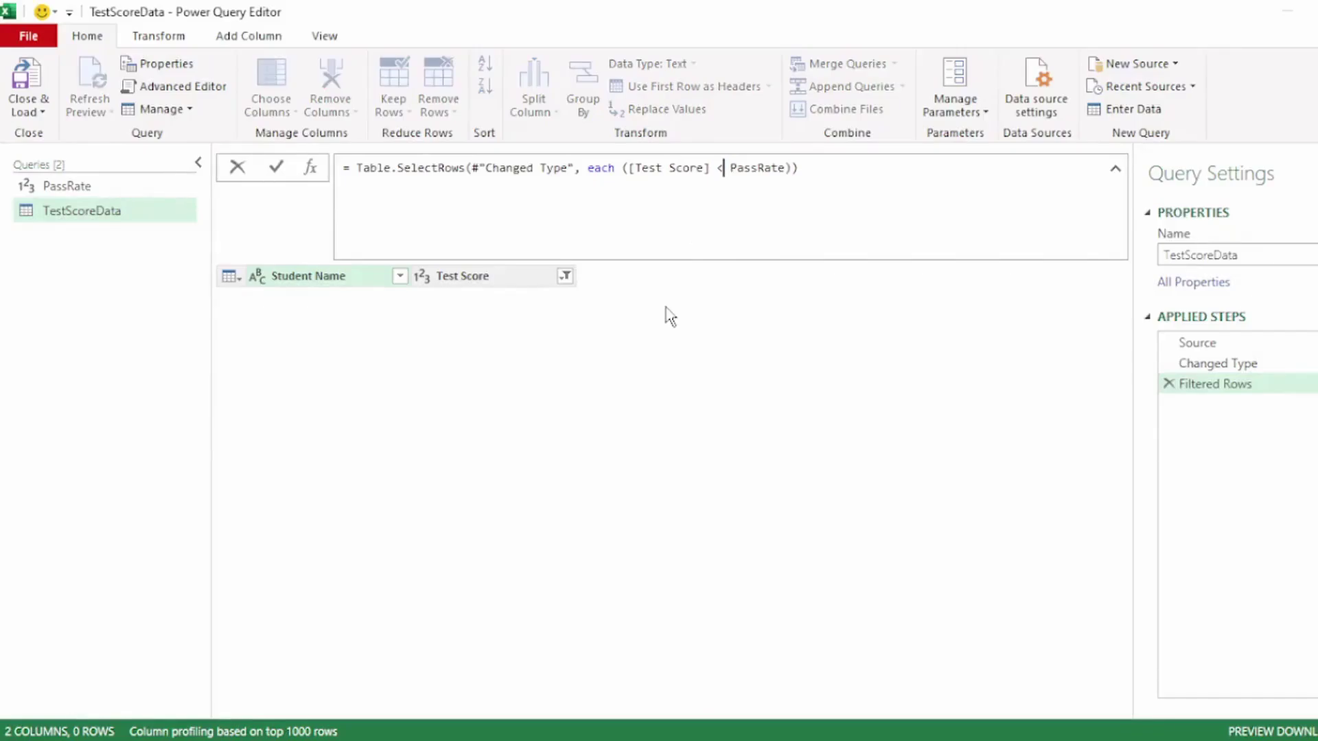
pyautogui.press('Return')
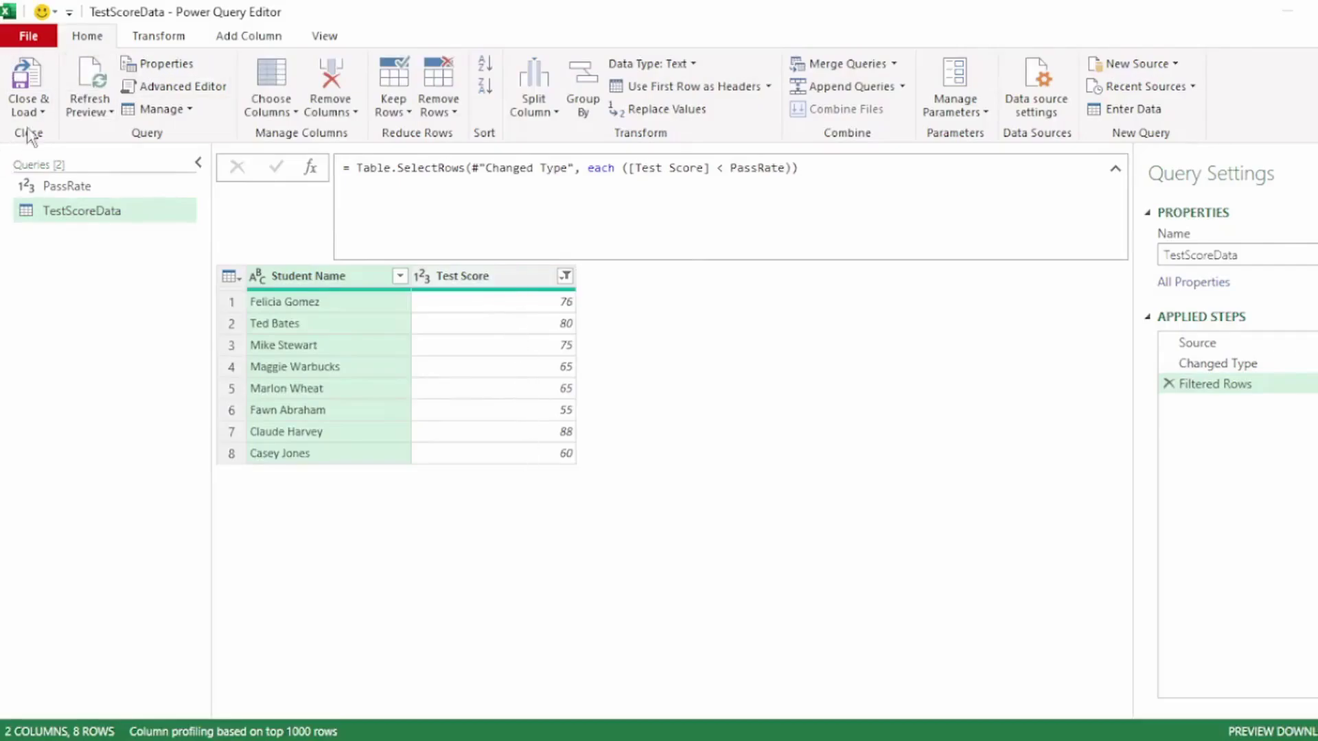
pyautogui.click(41, 112)
pyautogui.click(69, 156)
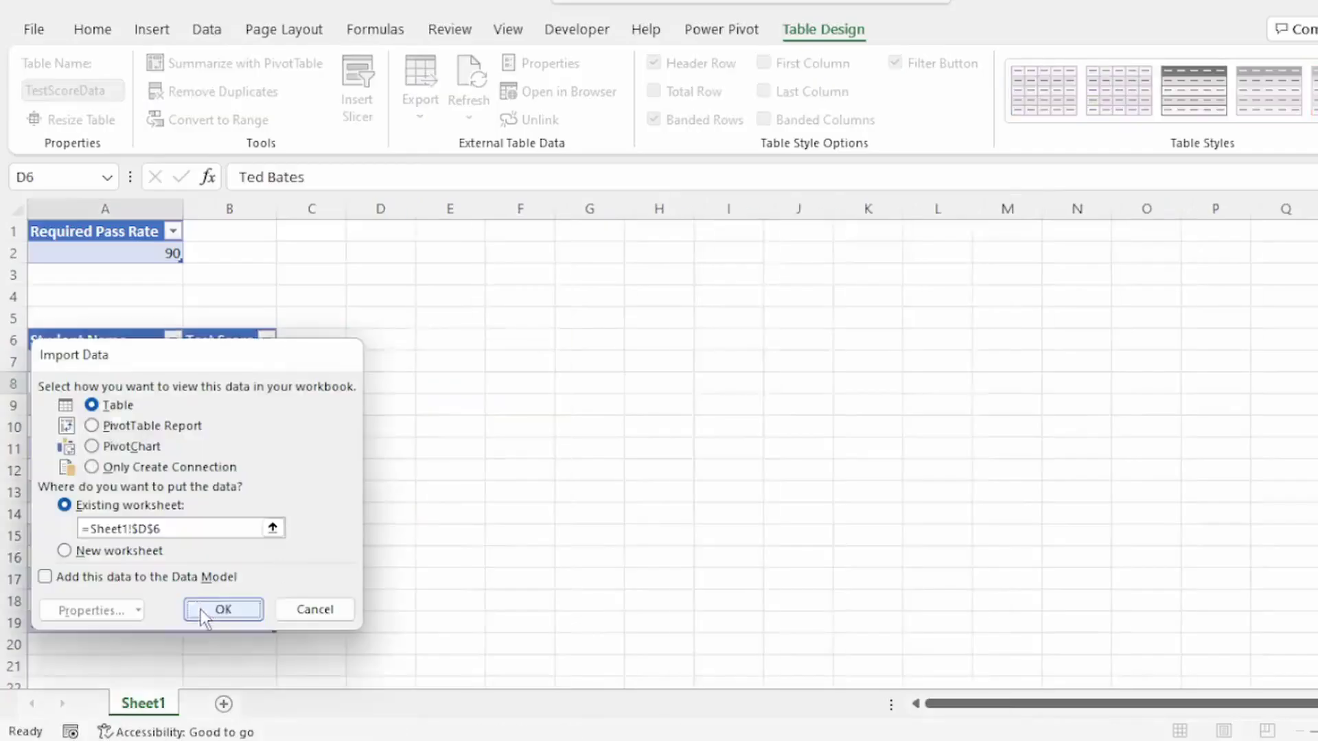
pyautogui.click(200, 608)
# Step: Set the required pass rate in cell A2 to 75 and refresh the filtered student results table
pyautogui.click(163, 258)
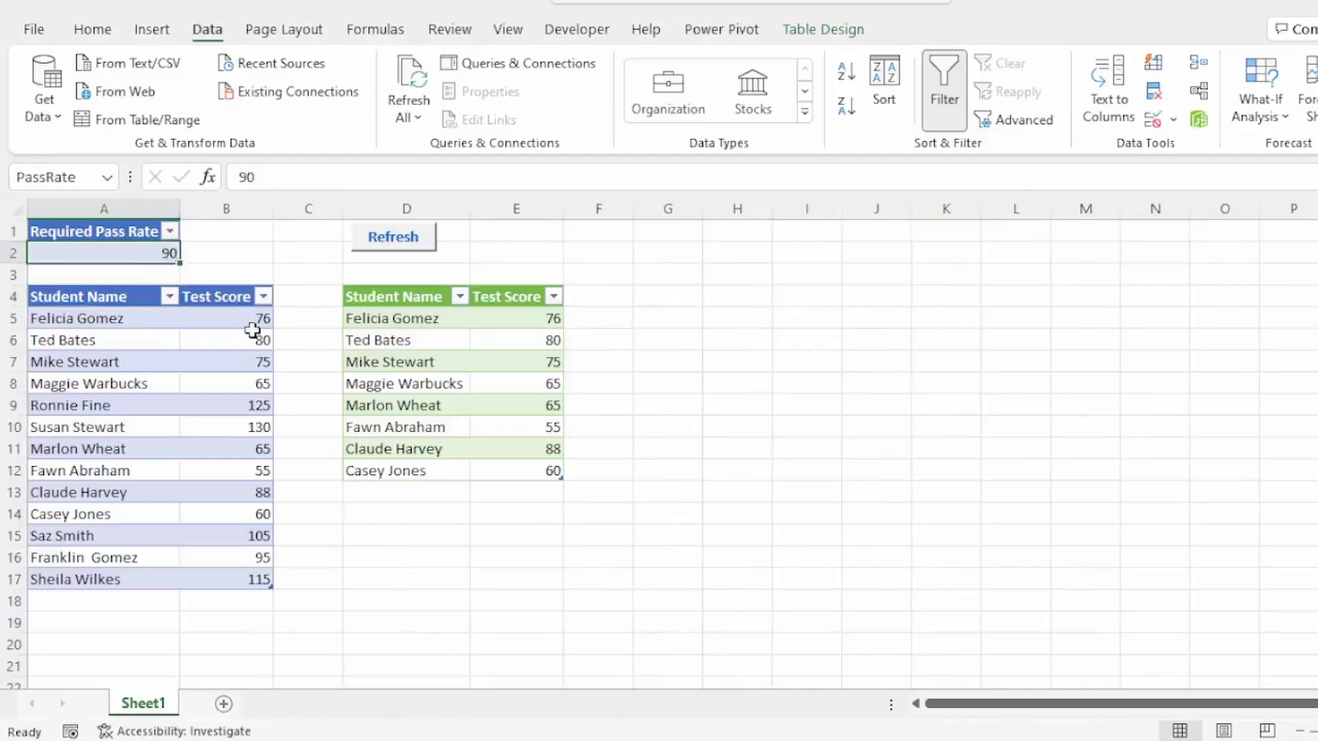
pyautogui.write('75')
pyautogui.press('Return')
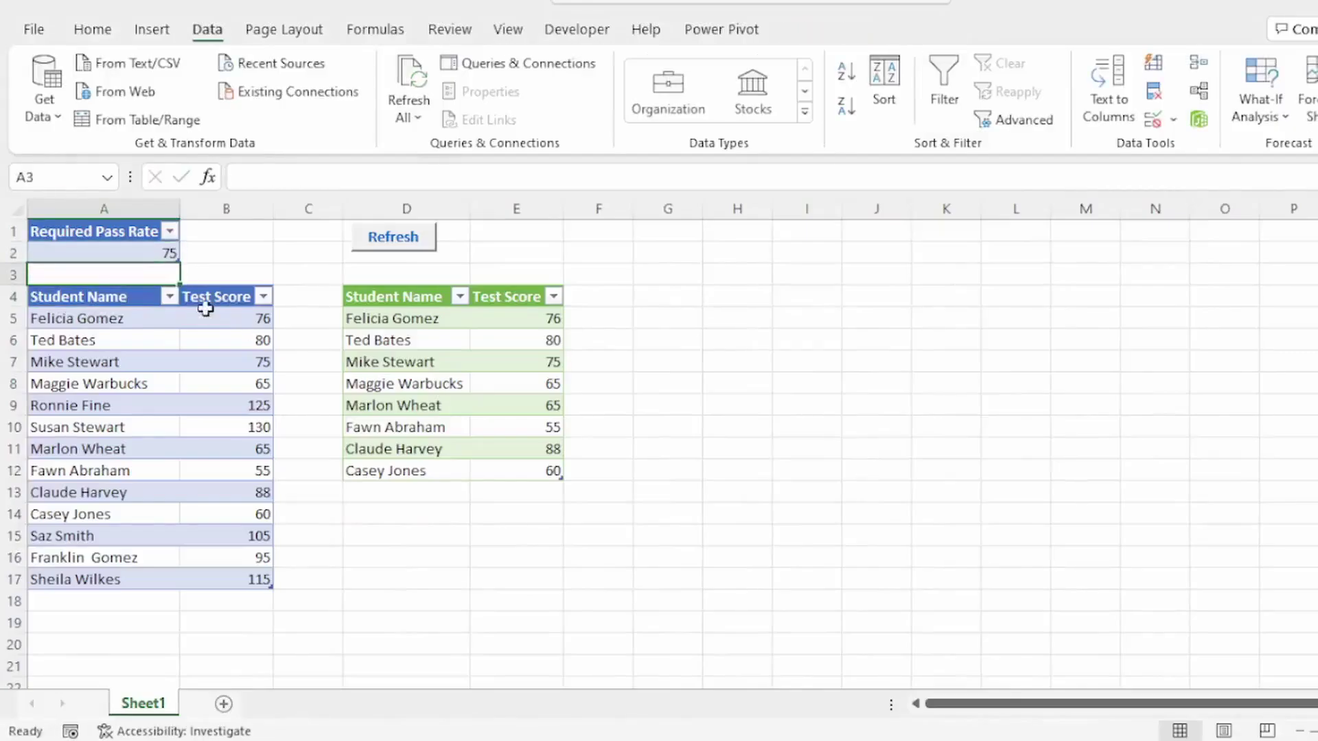
pyautogui.click(382, 237)
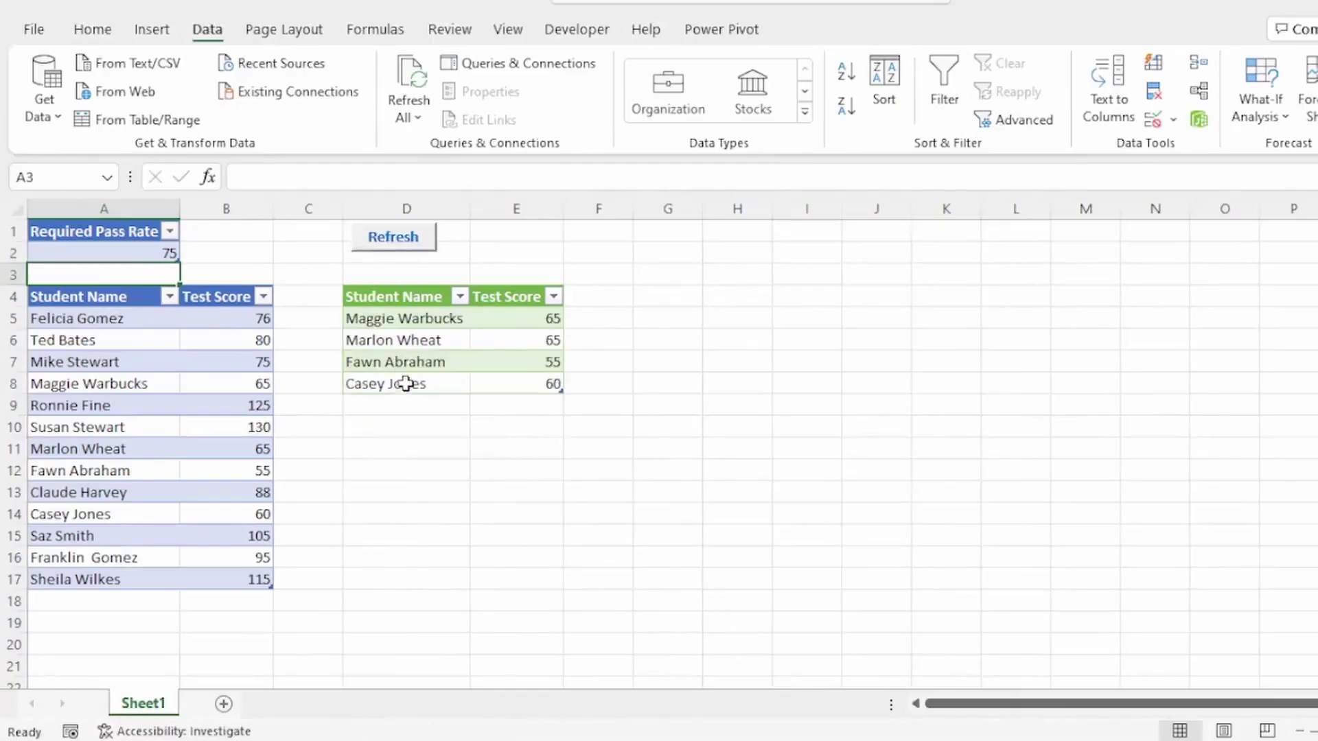
pyautogui.click(412, 295)
pyautogui.moveTo(412, 296); pyautogui.dragTo(549, 386)
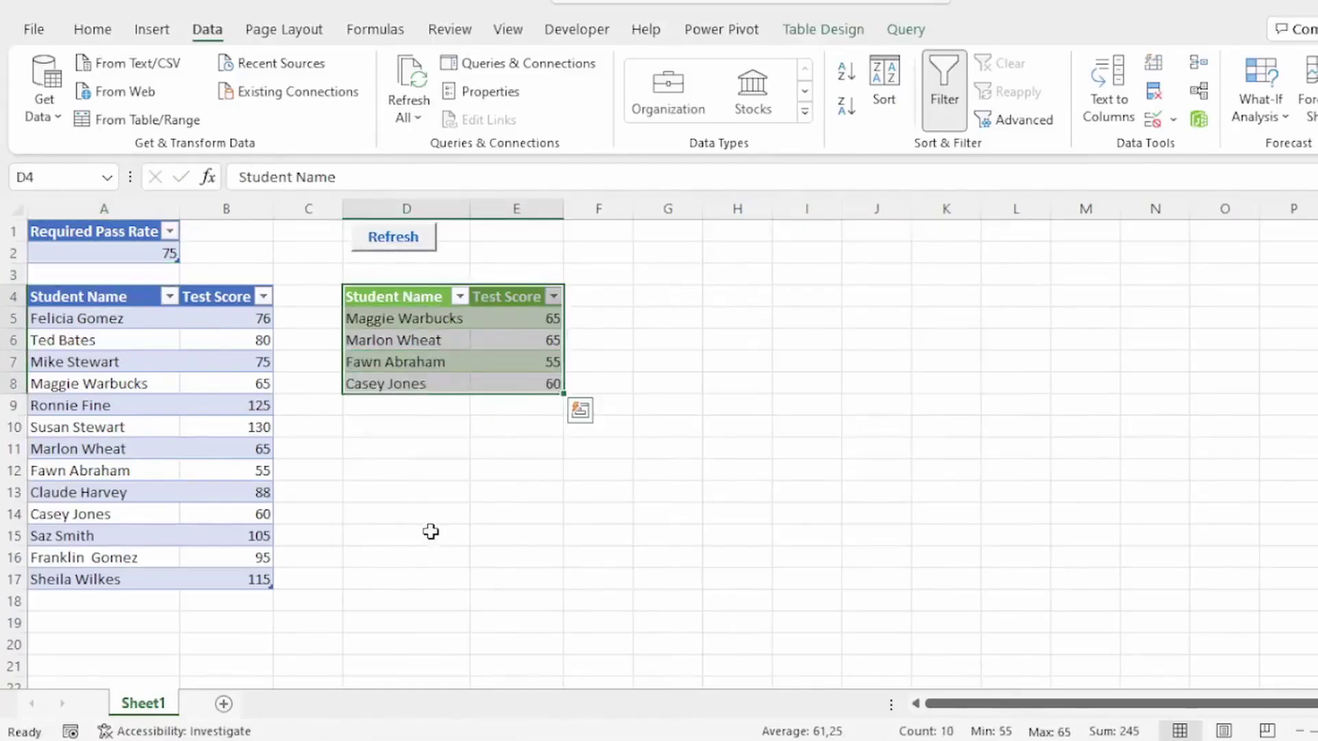
# Step: Examine the source test scores and the finished report's Student Name, Test Score and Below Average columns
pyautogui.moveTo(54, 227); pyautogui.dragTo(185, 527)
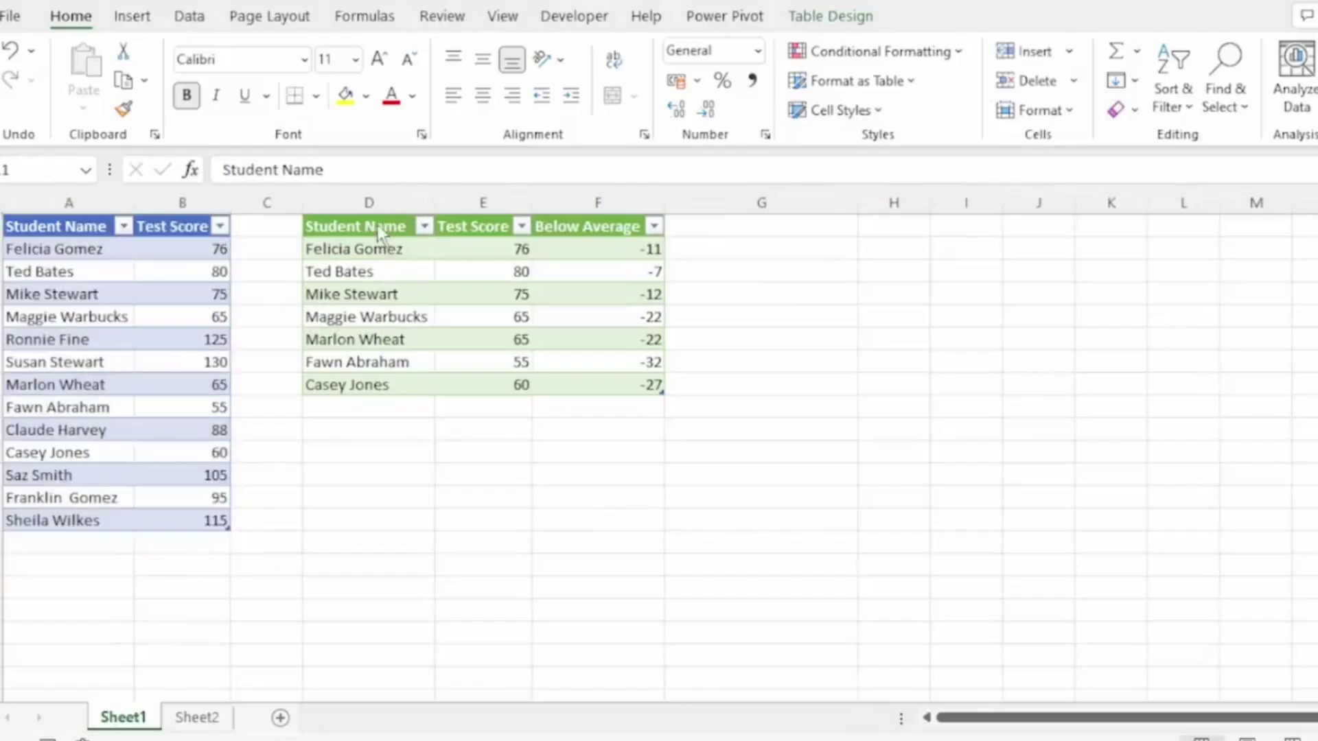
pyautogui.click(390, 226)
pyautogui.moveTo(390, 226); pyautogui.dragTo(489, 265)
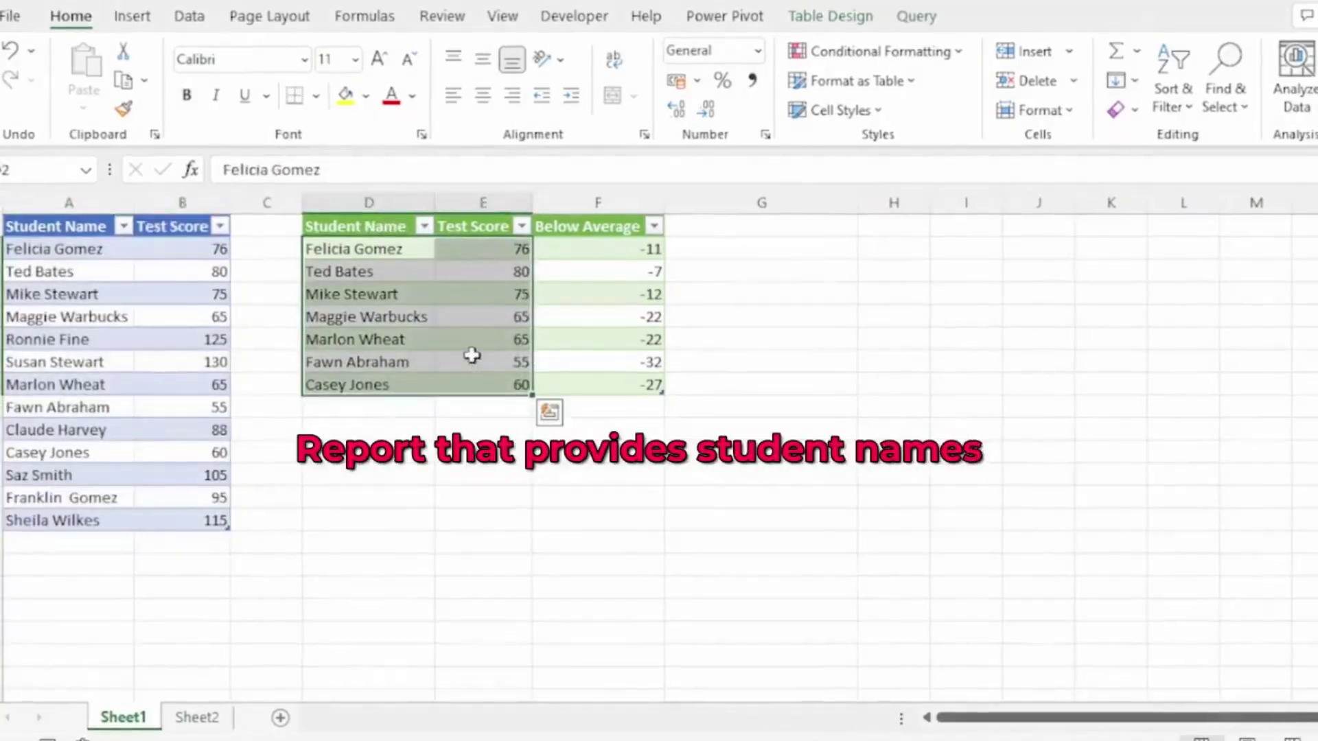
pyautogui.moveTo(613, 229); pyautogui.dragTo(586, 386)
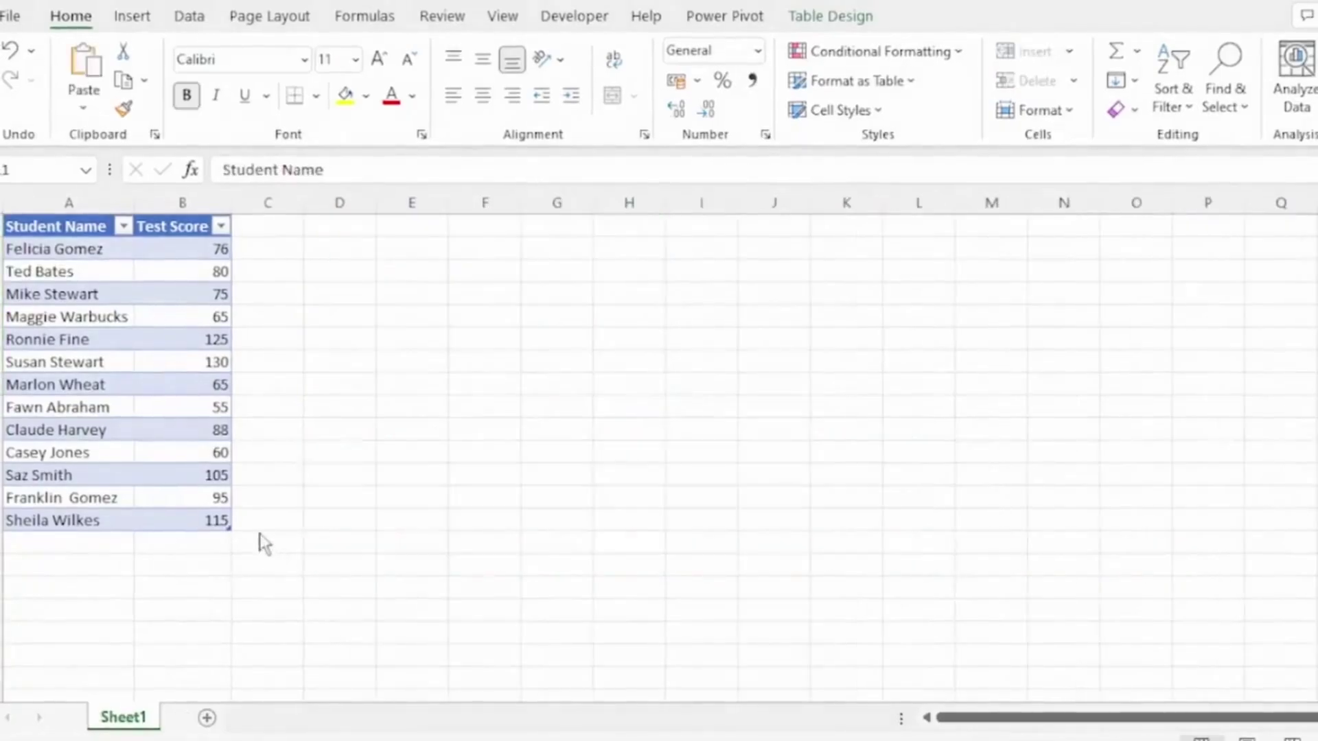
# Step: Check the name of the student test score table and load the table into the Power Query Editor
pyautogui.click(68, 227)
pyautogui.click(804, 26)
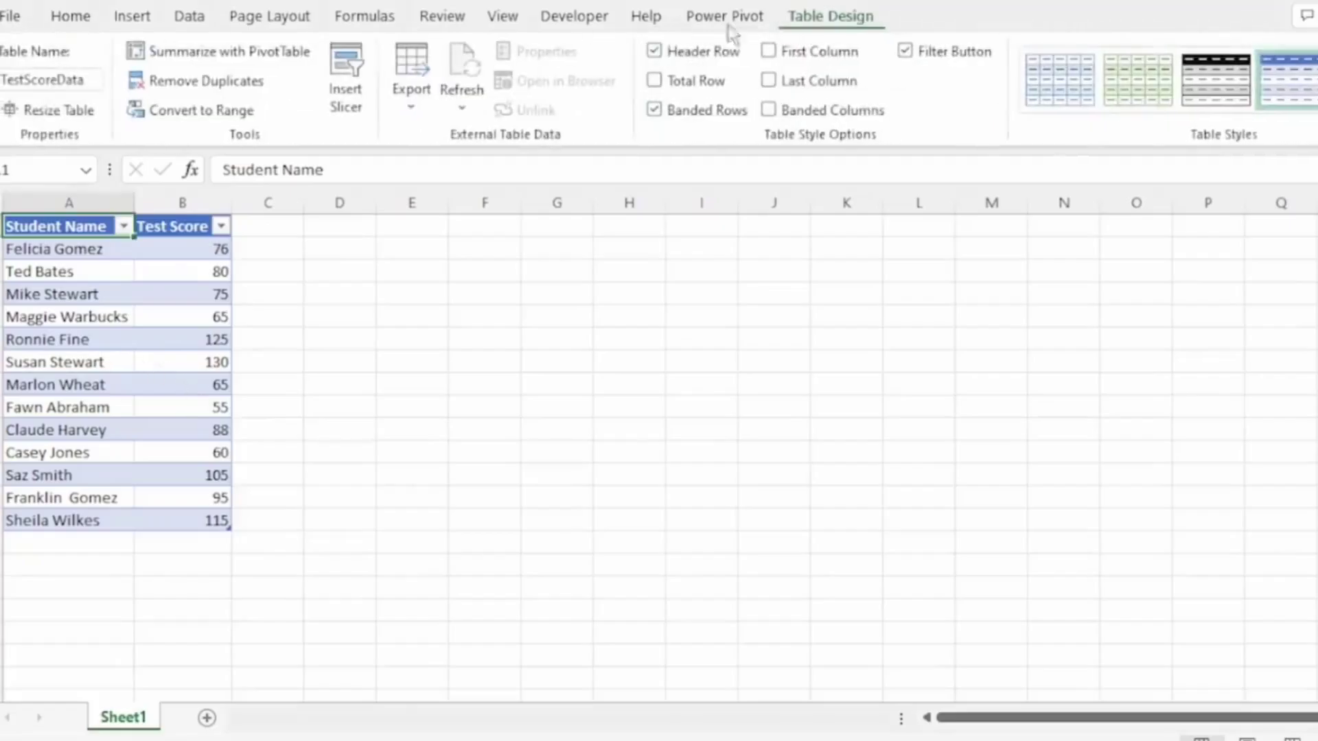
pyautogui.click(48, 316)
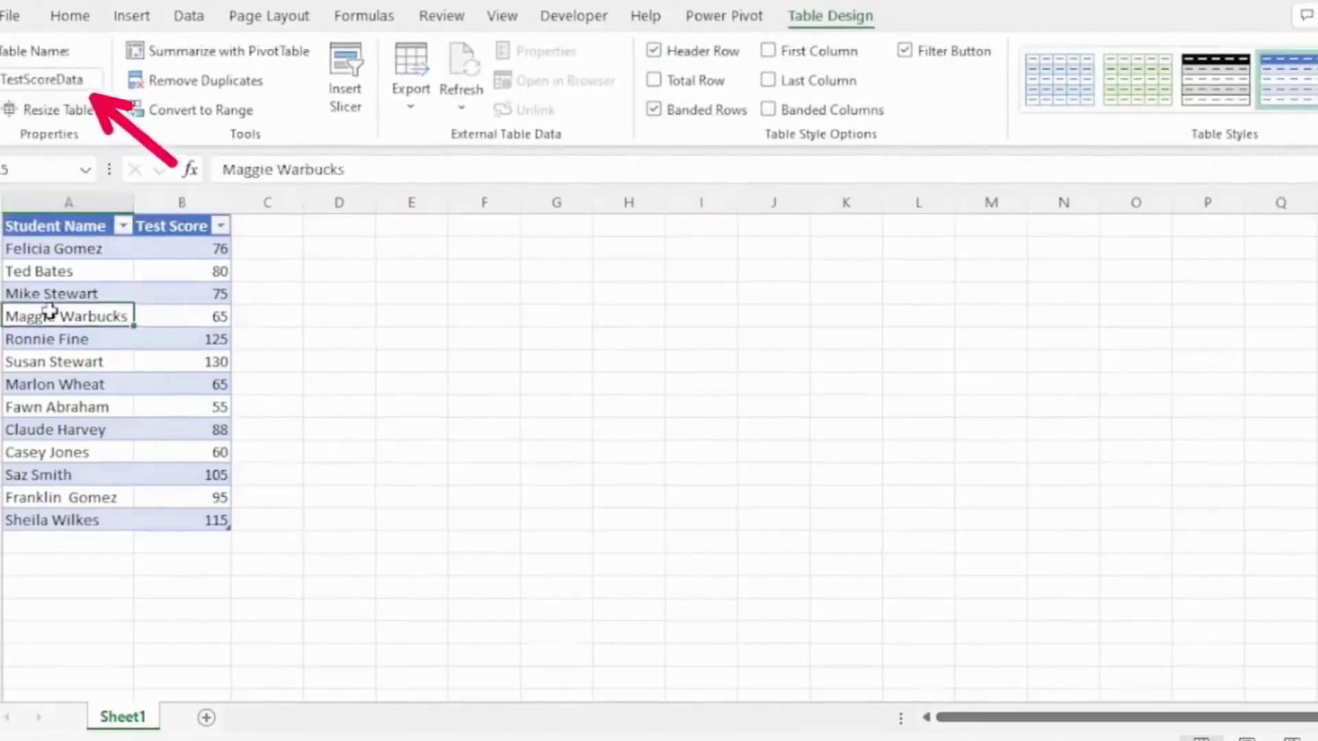
pyautogui.rightClick(51, 316)
pyautogui.click(140, 580)
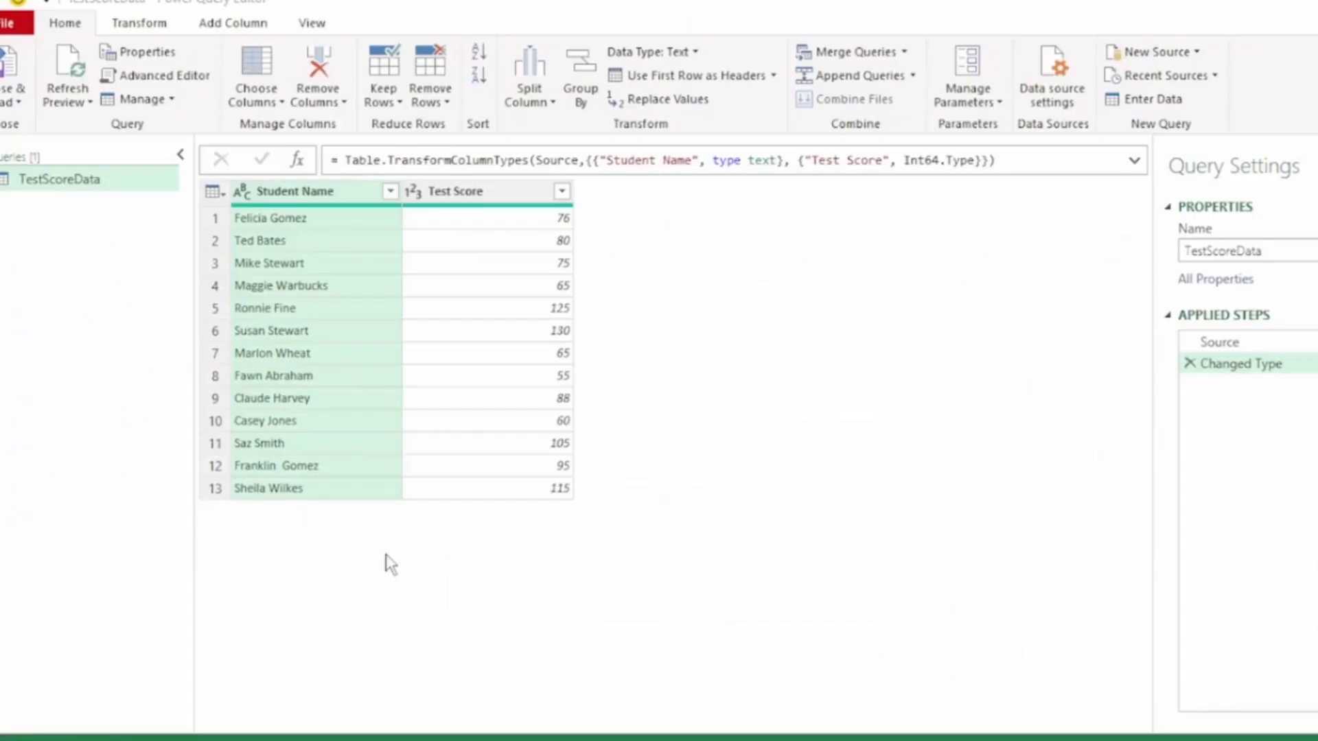
# Step: Calculate the average of the Test Score column in the TestScoreData query
pyautogui.click(483, 192)
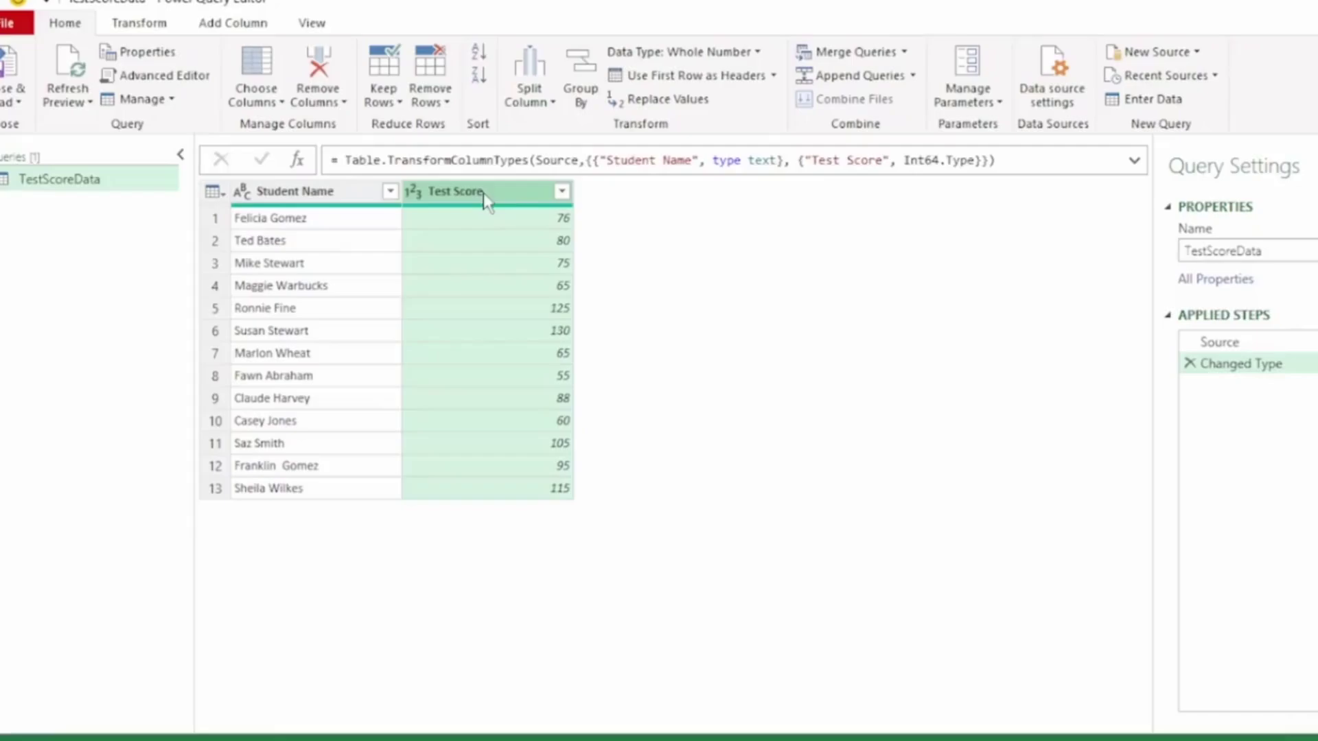
pyautogui.click(162, 27)
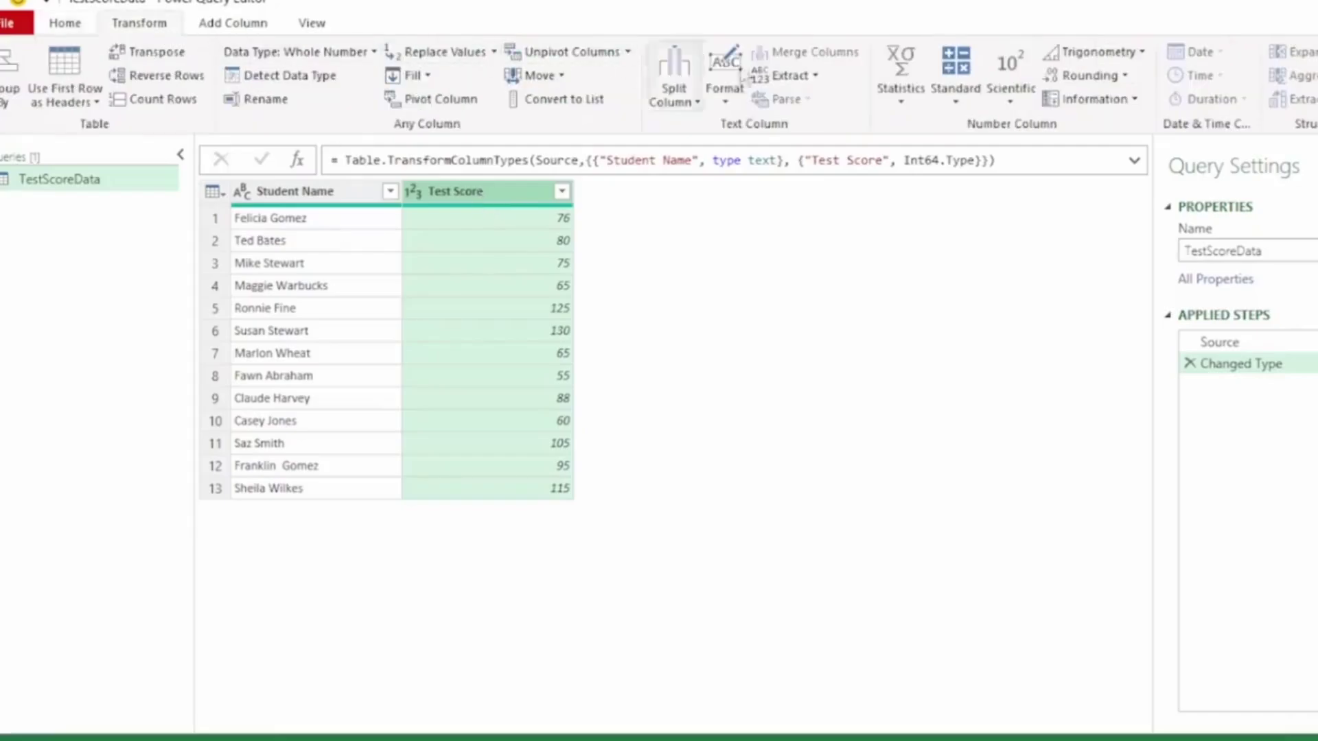
pyautogui.click(901, 100)
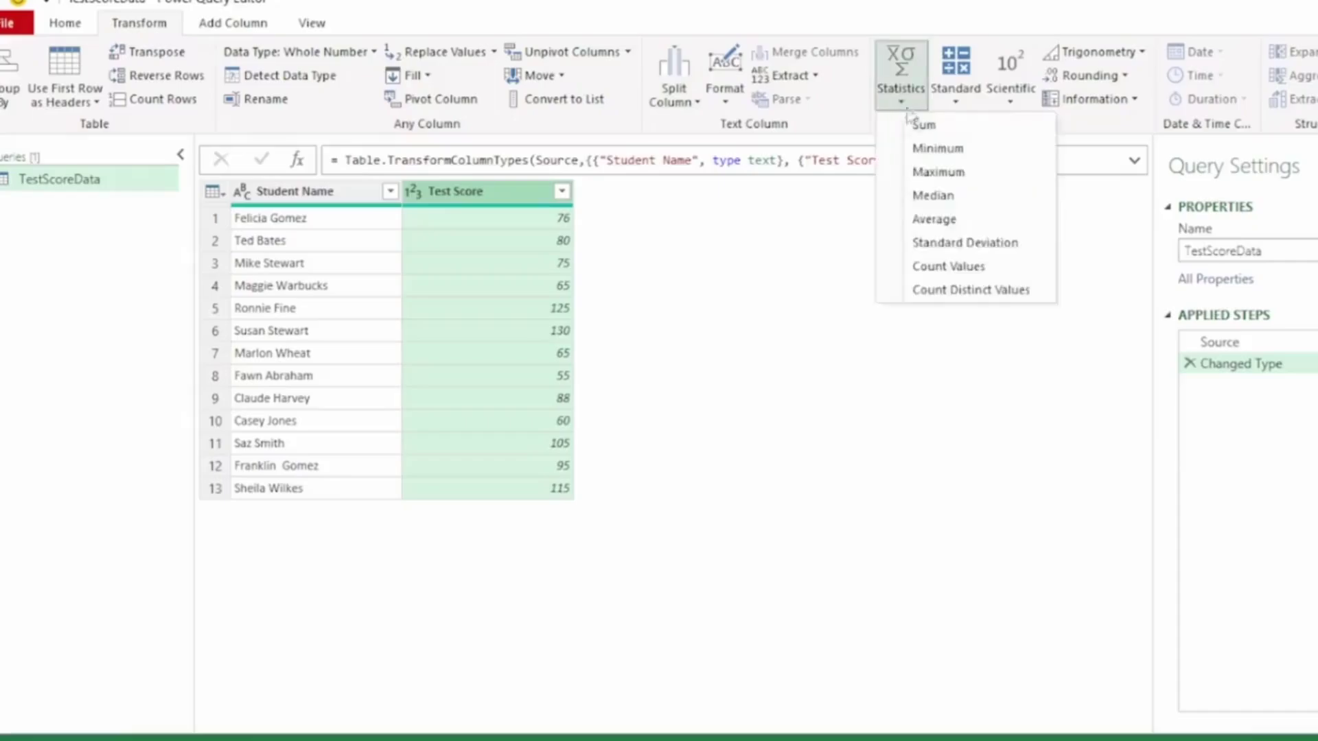
pyautogui.click(960, 220)
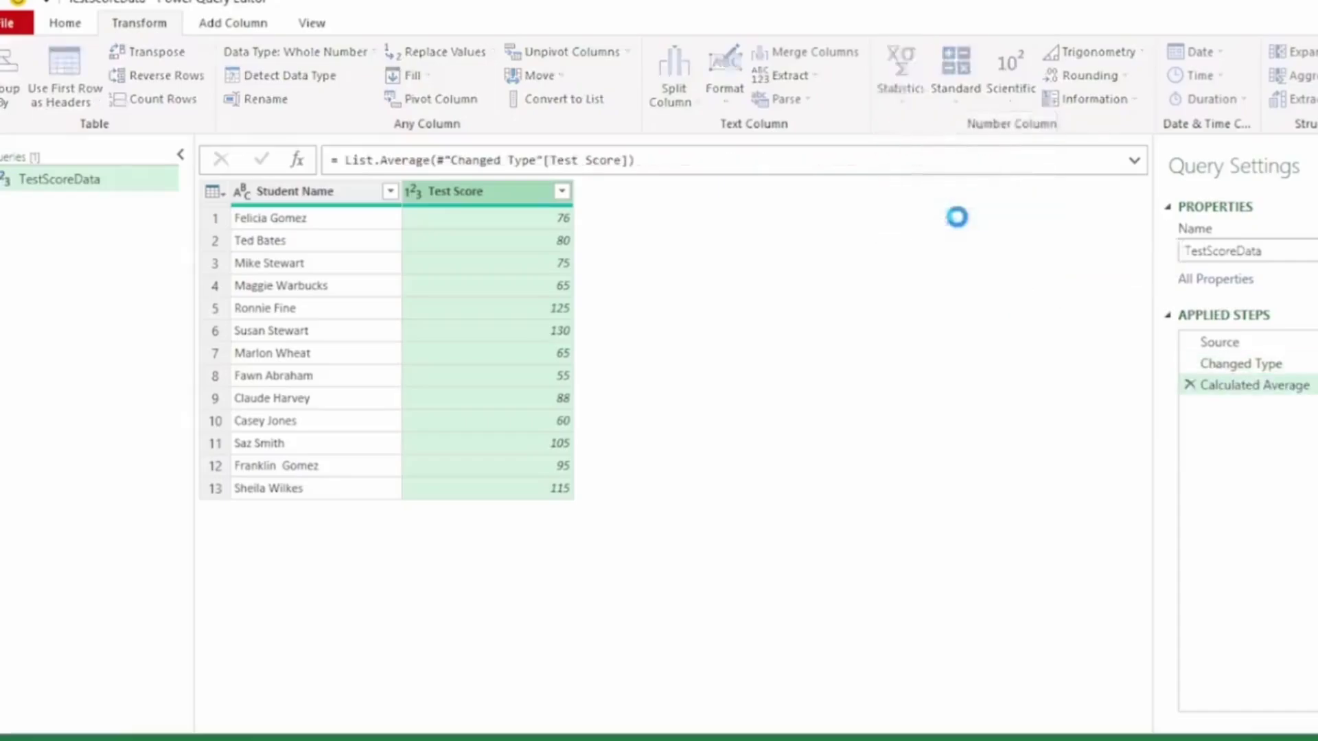
# Step: Examine the average value and its List.Average formula, comparing the Changed Type and Calculated Average steps
pyautogui.moveTo(204, 195); pyautogui.dragTo(324, 194)
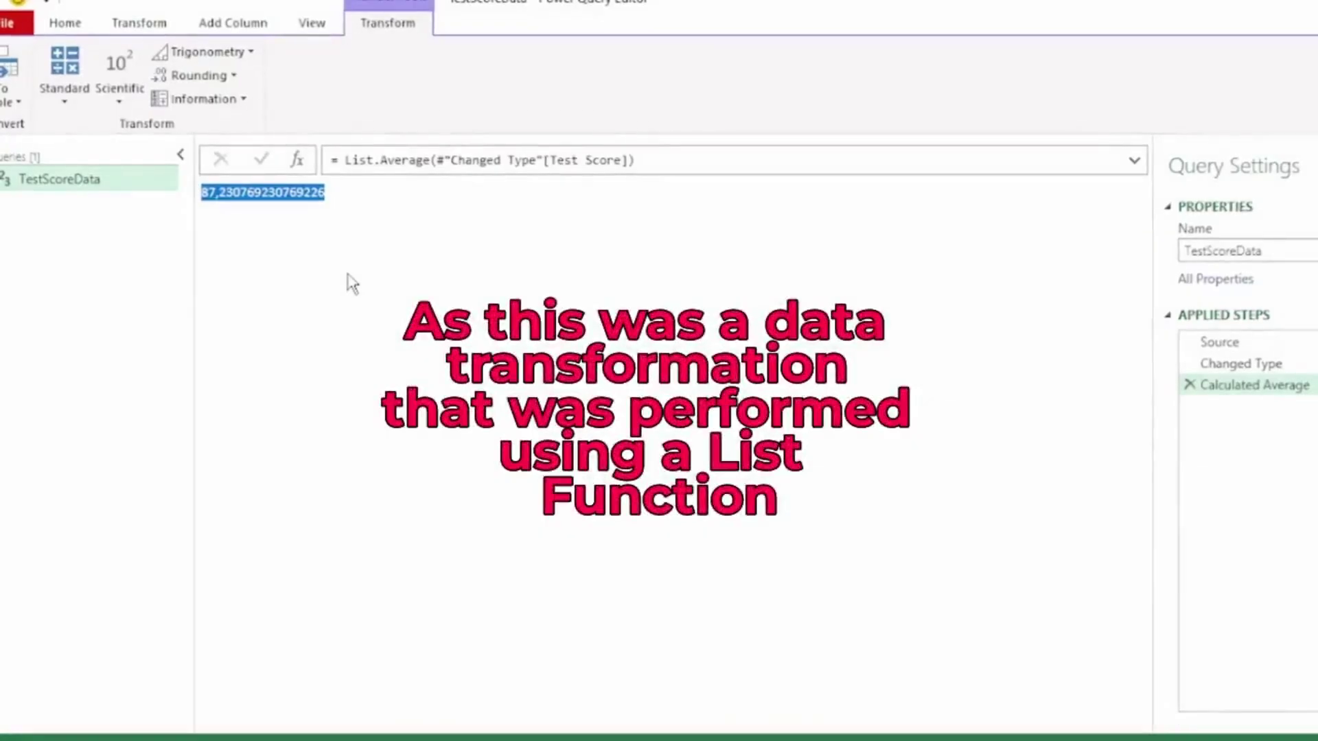
pyautogui.doubleClick(371, 159)
pyautogui.click(304, 281)
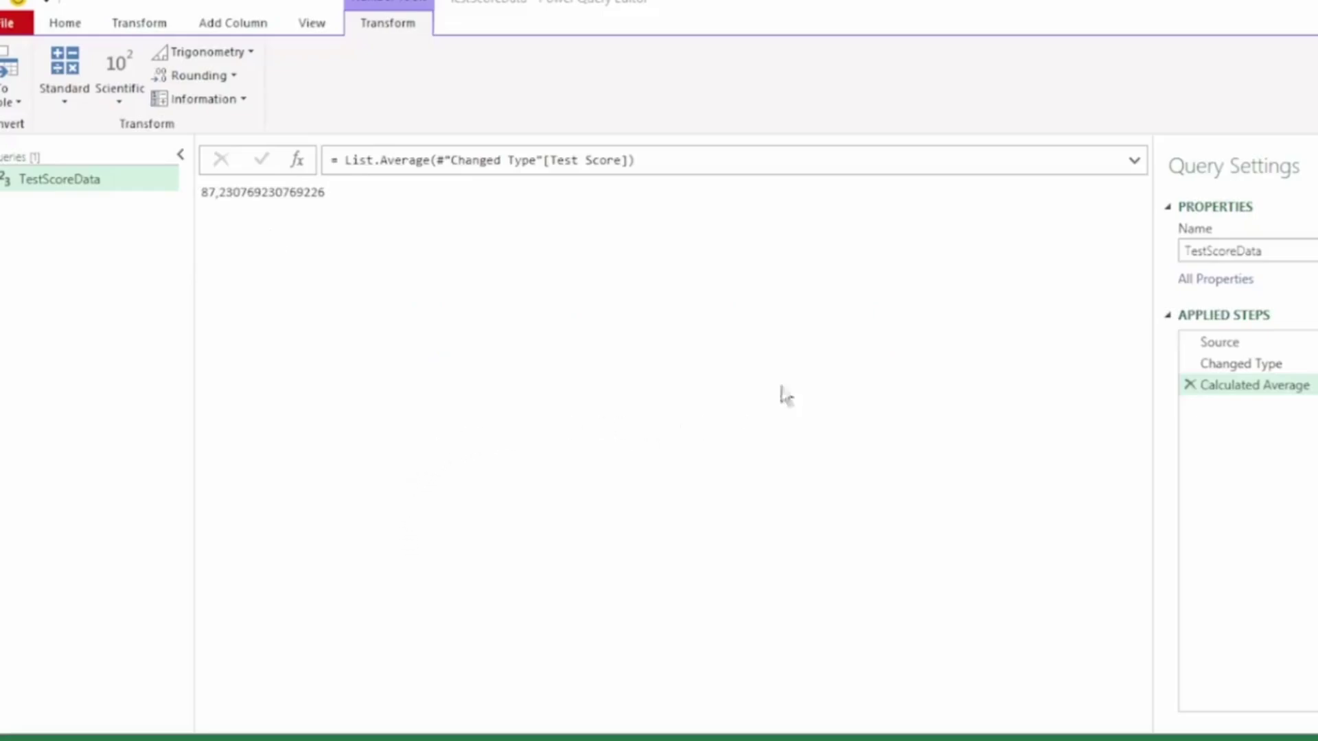
pyautogui.click(1241, 367)
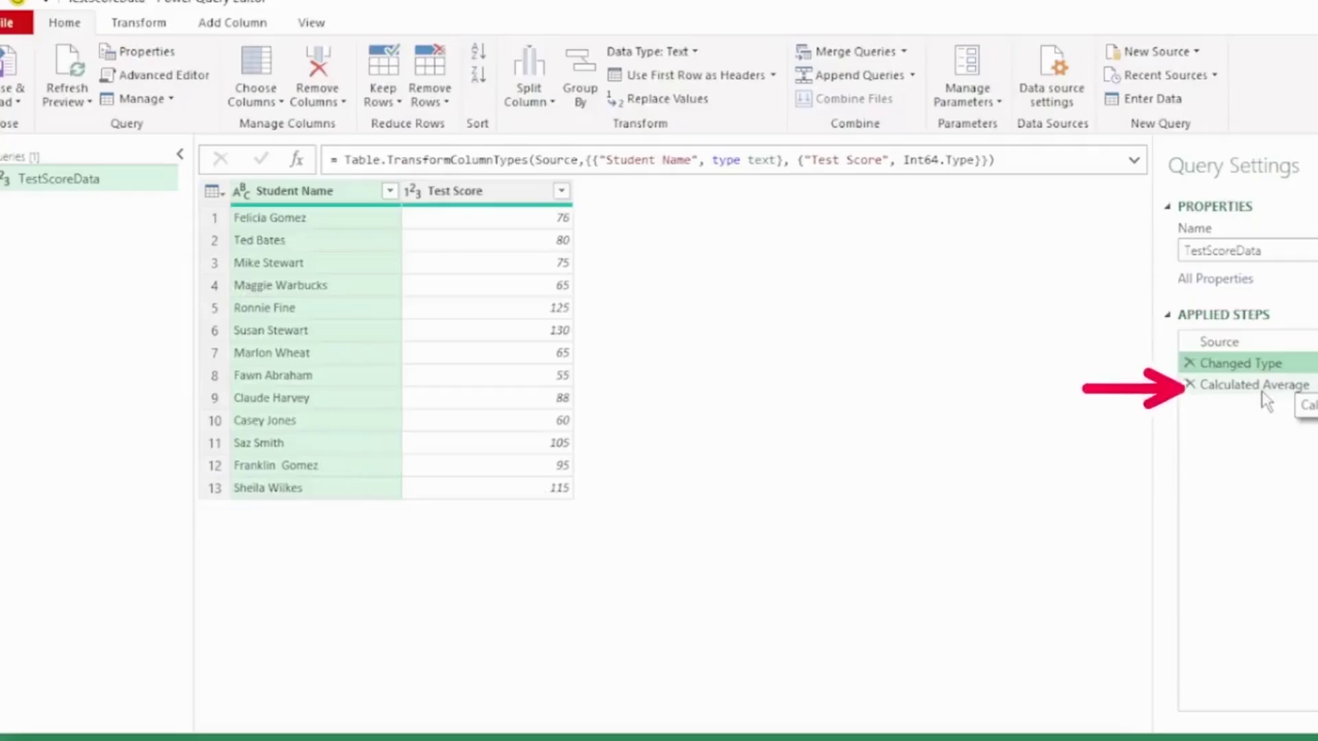
pyautogui.click(1262, 390)
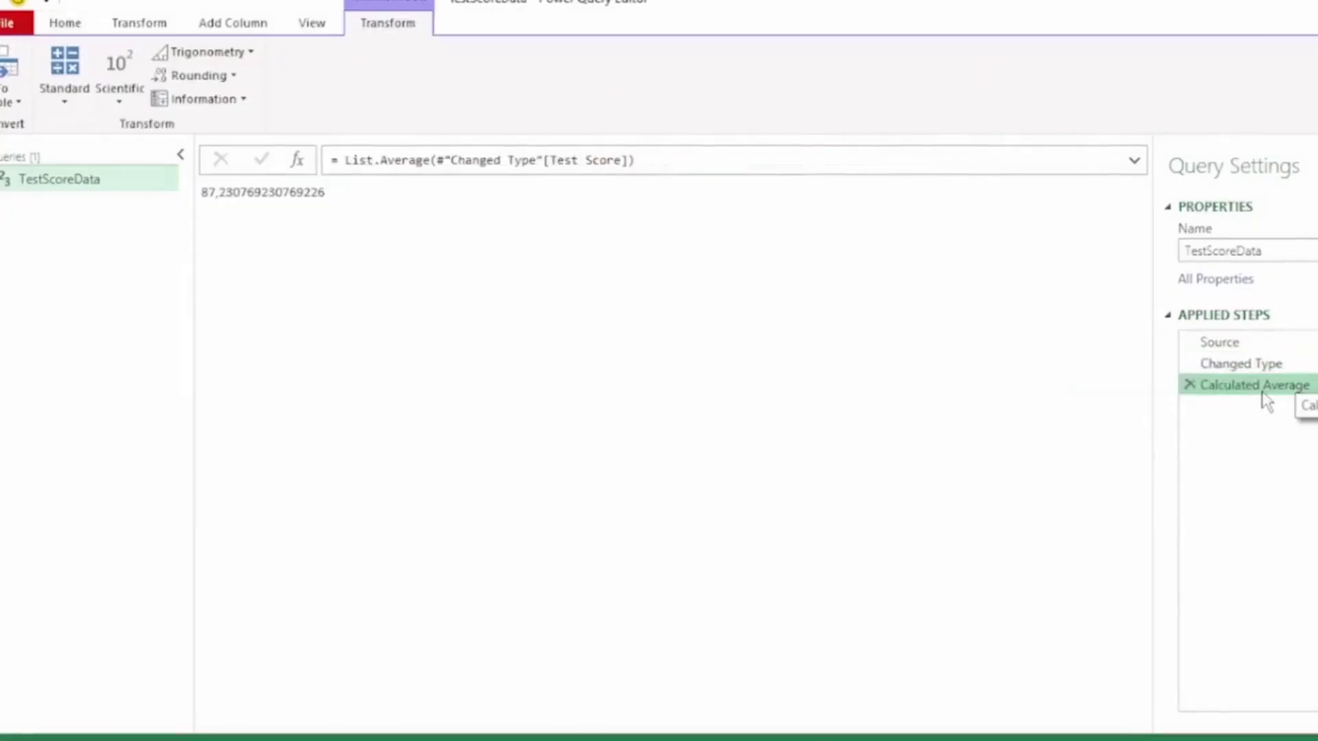
# Step: Add a custom step after Calculated Average with the formula = #"Changed Type" to bring back the full table
pyautogui.click(299, 167)
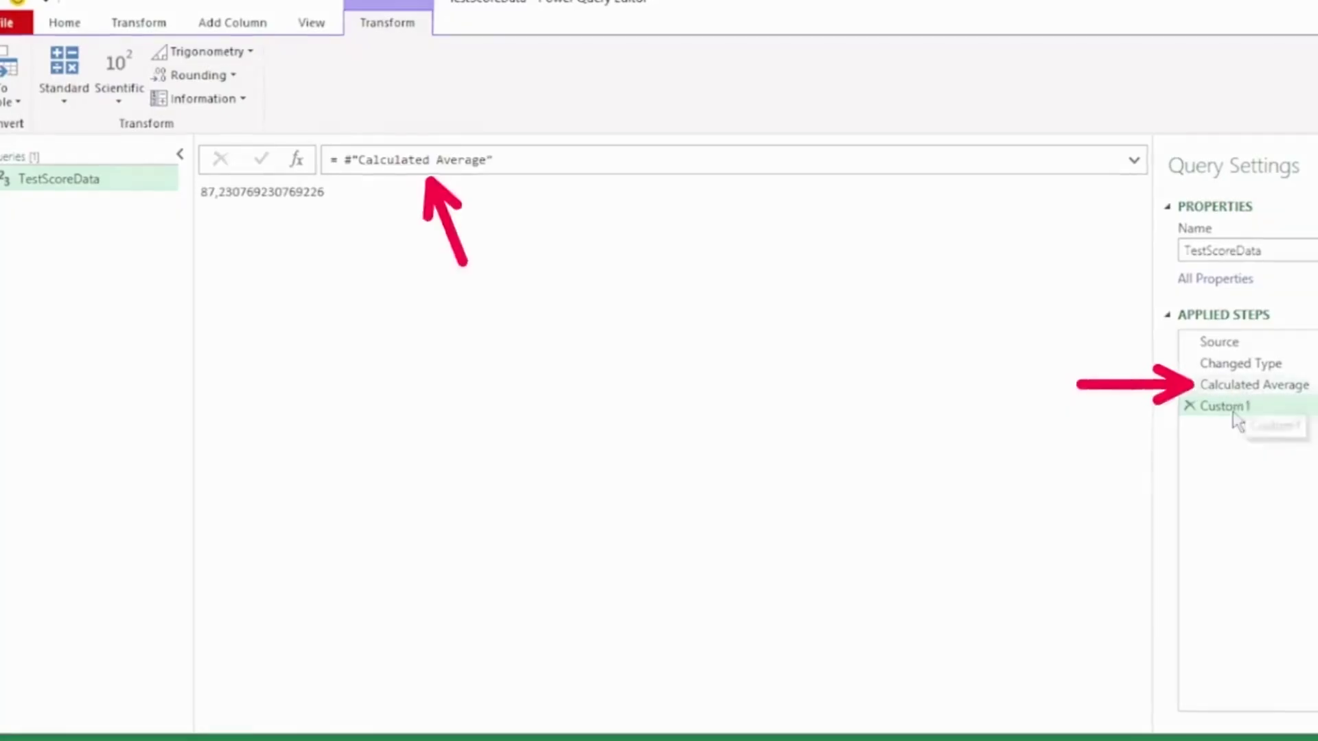
pyautogui.moveTo(345, 160); pyautogui.dragTo(525, 166)
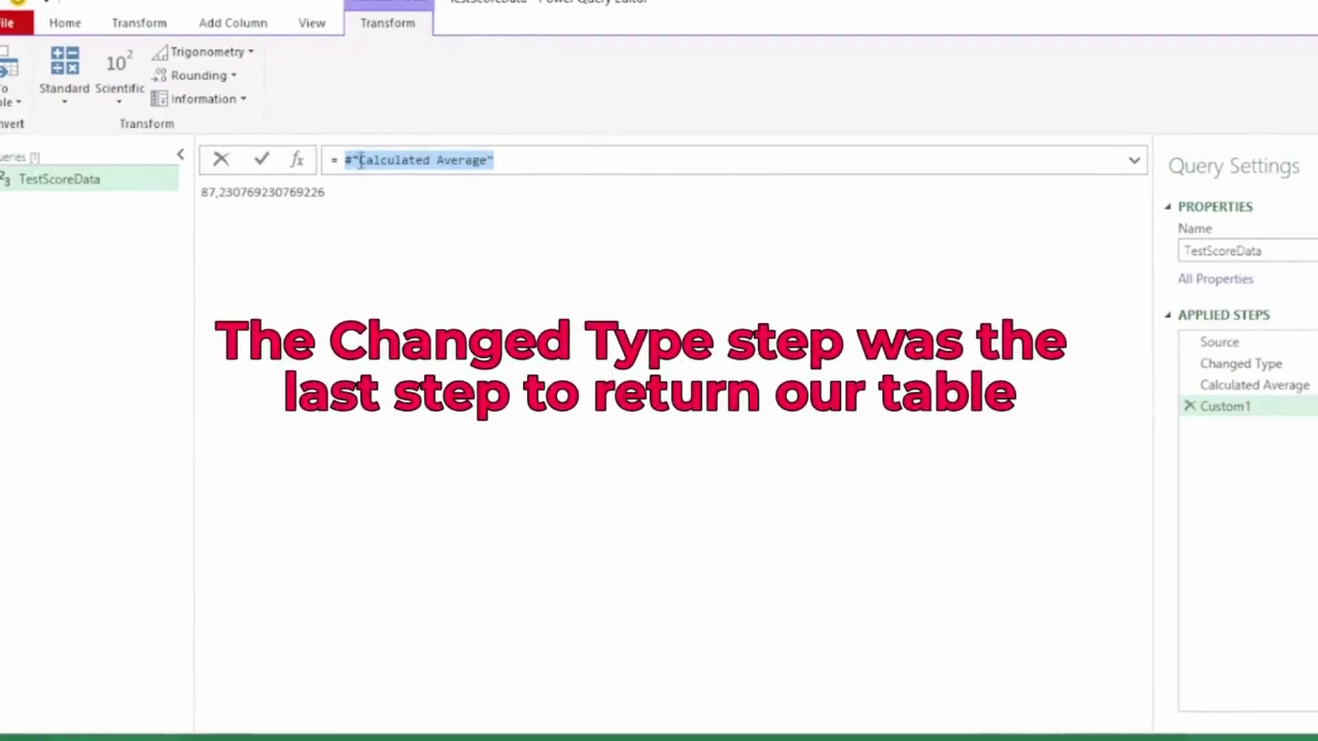
pyautogui.moveTo(361, 162)
pyautogui.moveTo(345, 159); pyautogui.dragTo(506, 159)
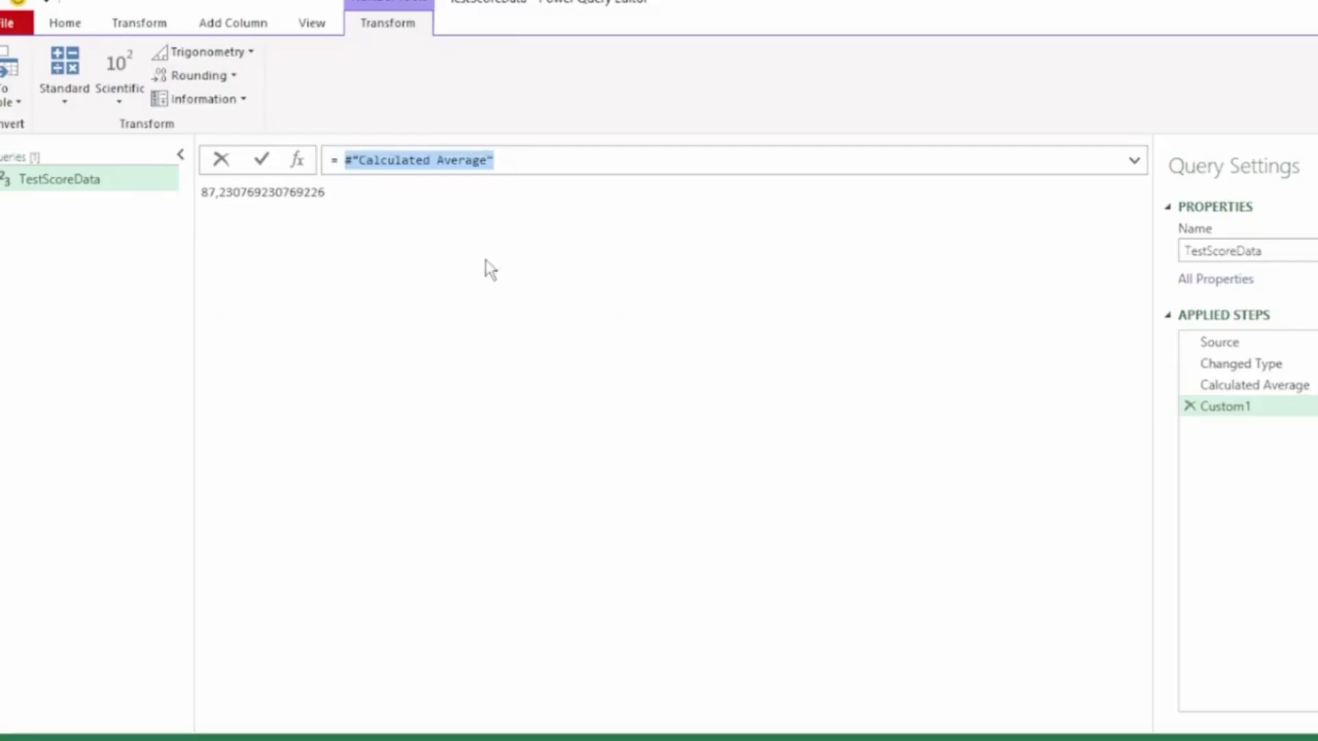
pyautogui.press('capslock')
pyautogui.write('C')
pyautogui.press('capslock')
pyautogui.write('han')
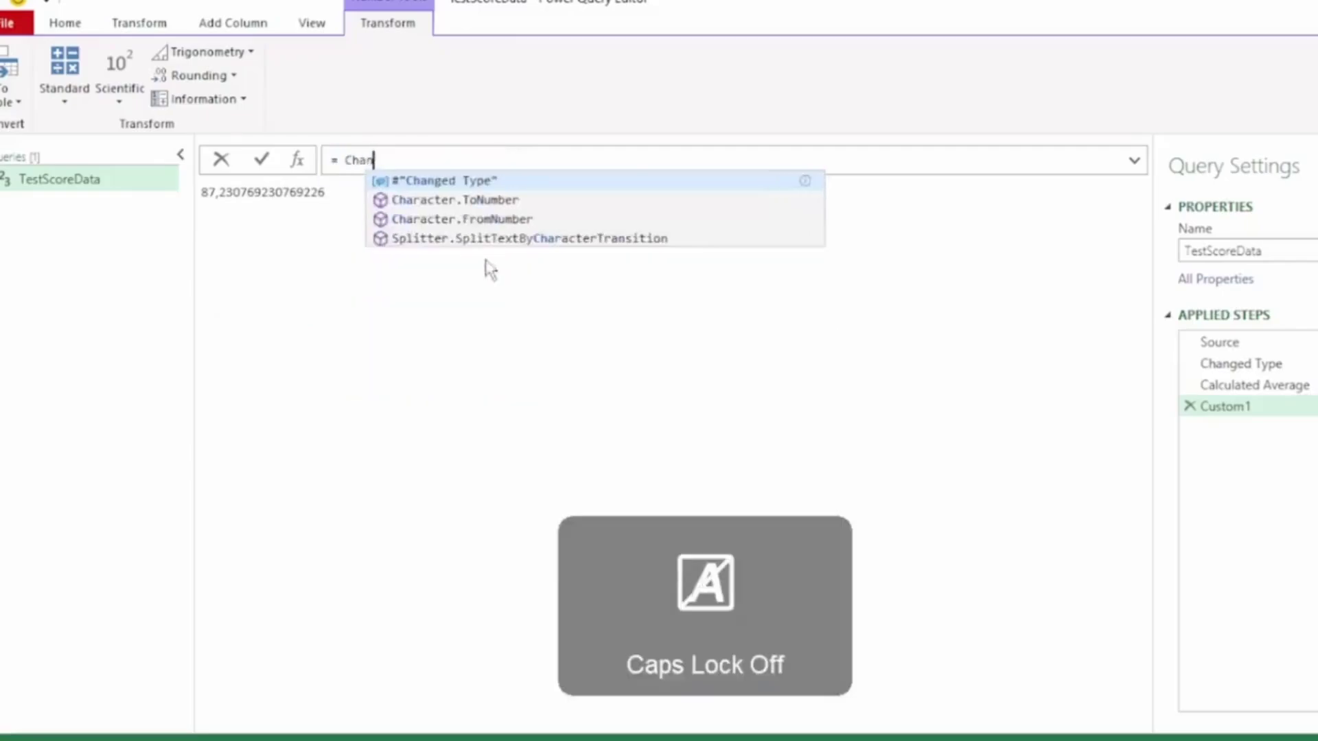
pyautogui.click(429, 184)
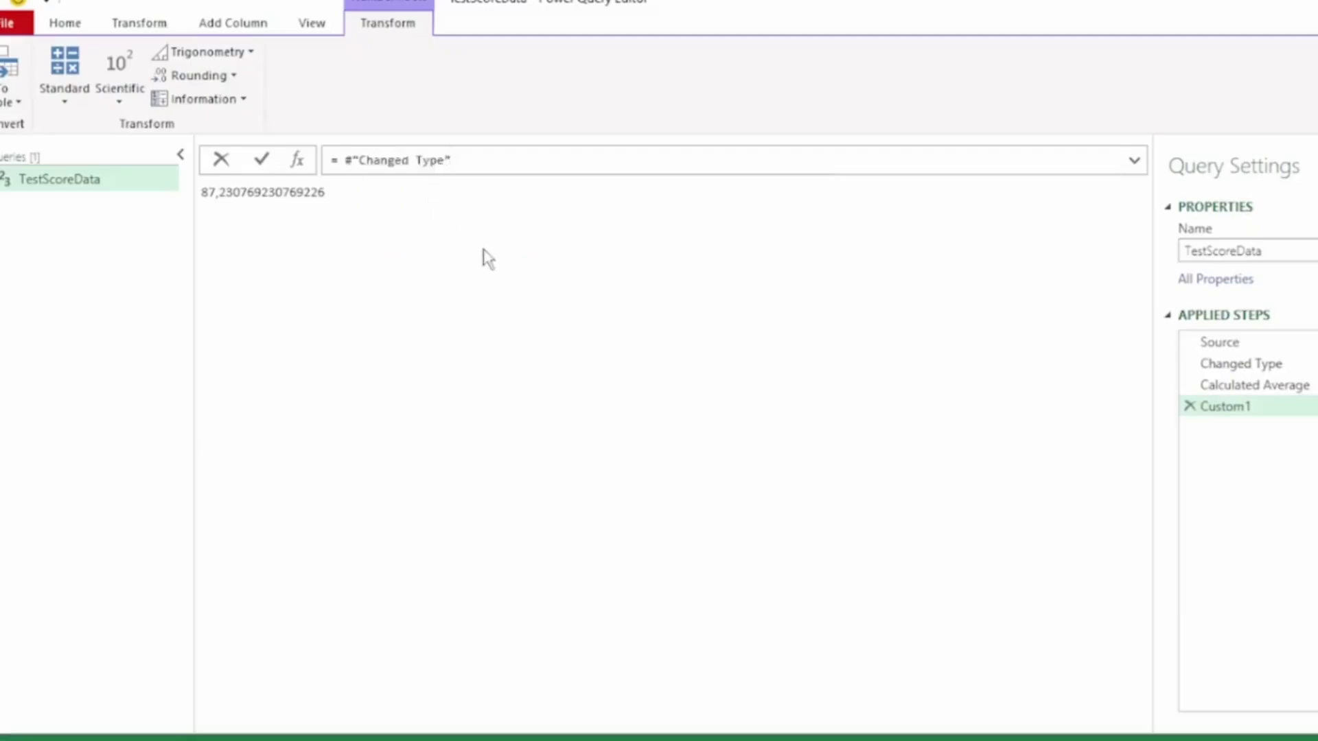
pyautogui.press('Return')
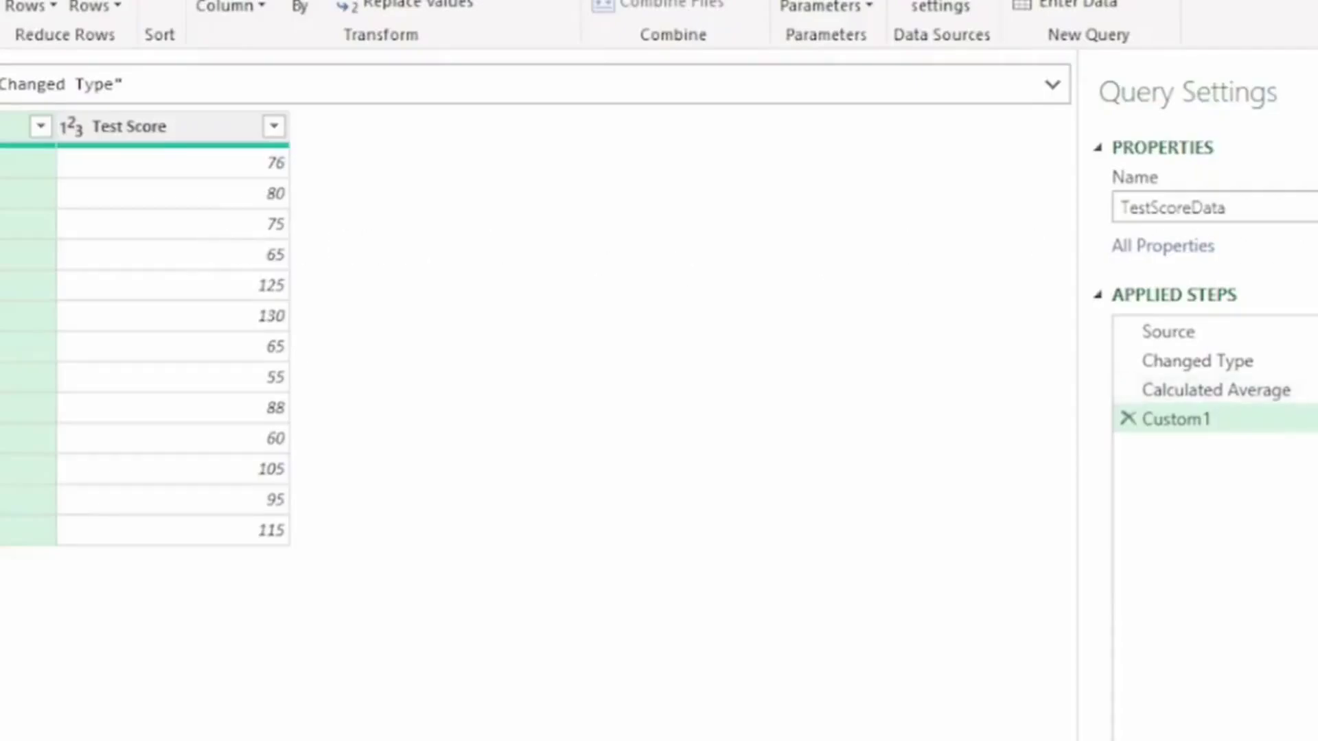
# Step: Rename the Custom1 step as GetTableBack
pyautogui.rightClick(1175, 419)
pyautogui.click(1277, 473)
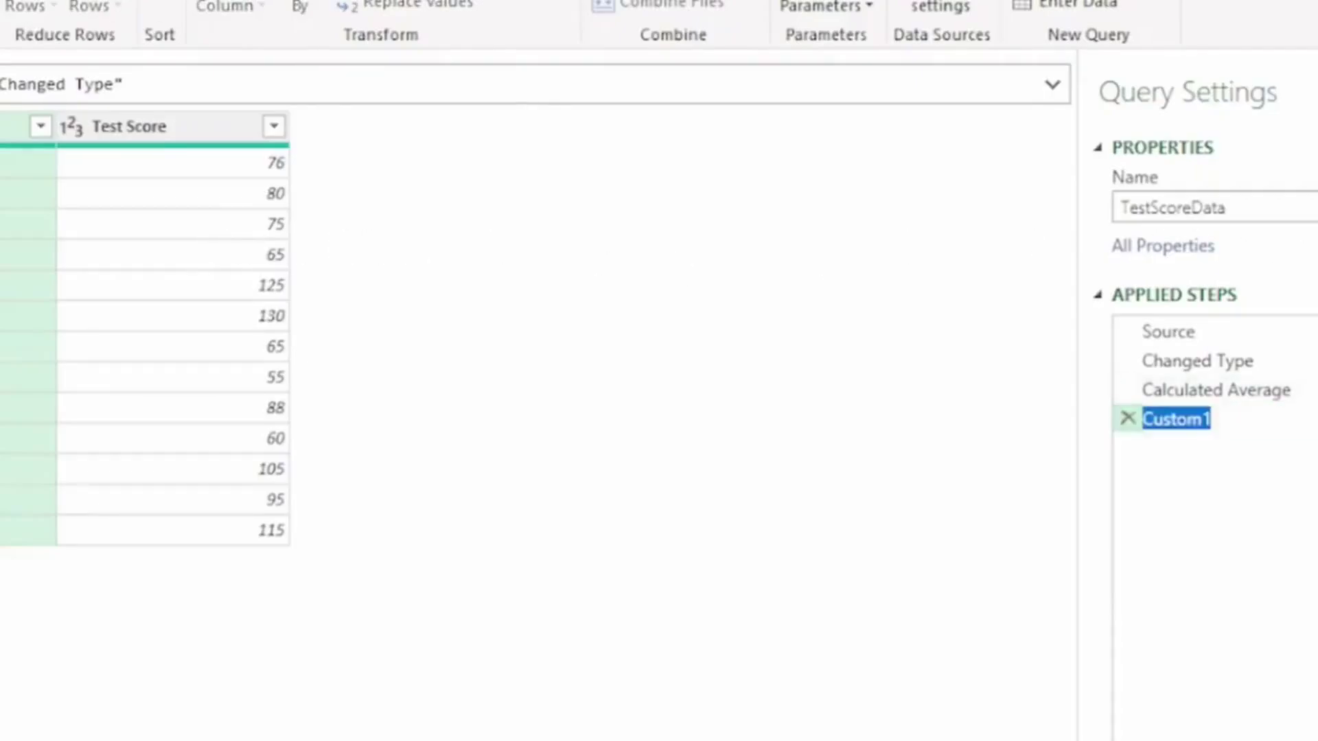
pyautogui.write('GetT')
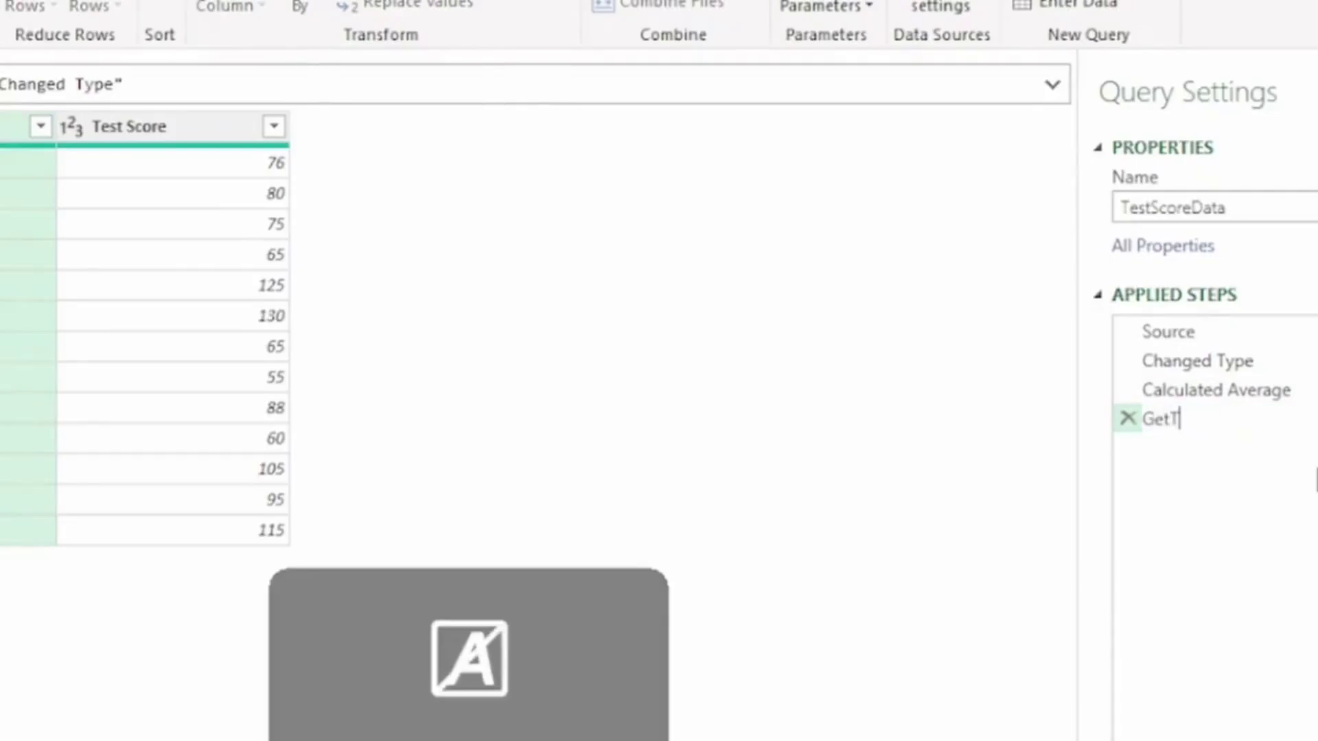
pyautogui.write('ableBack')
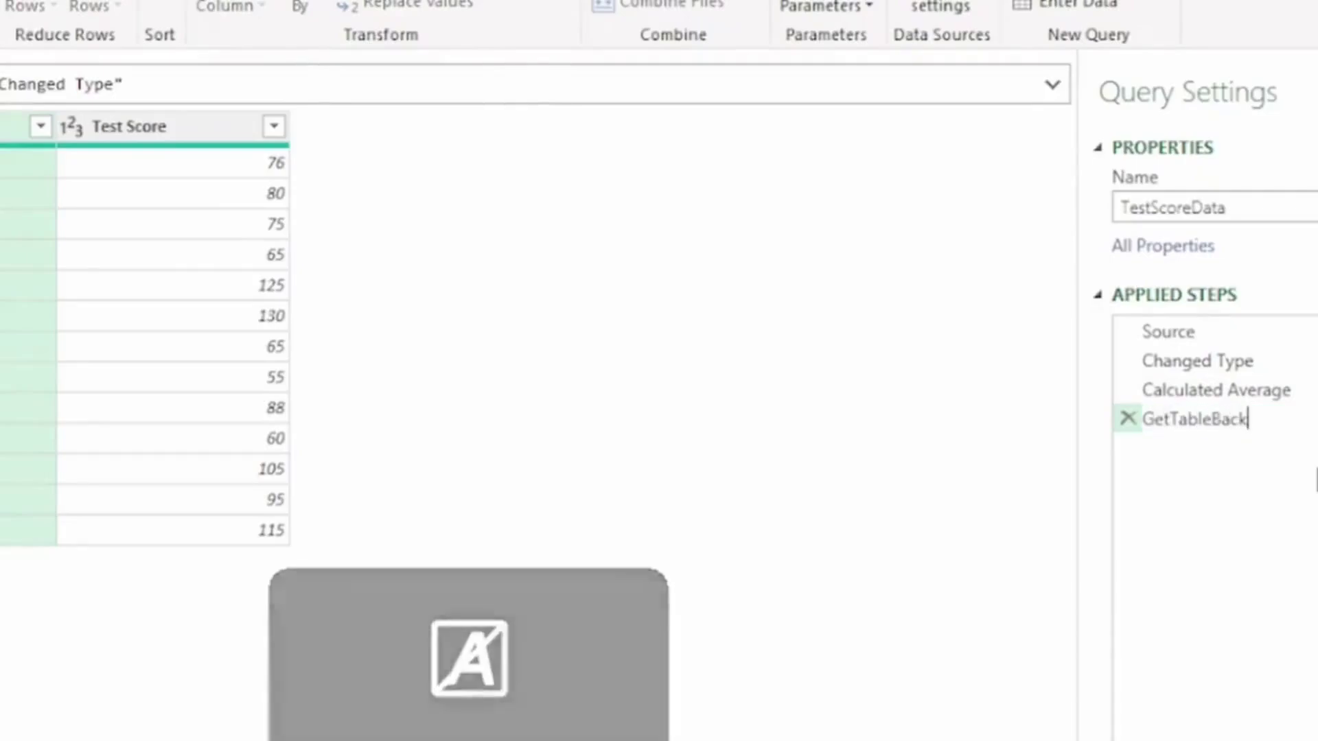
pyautogui.press('Return')
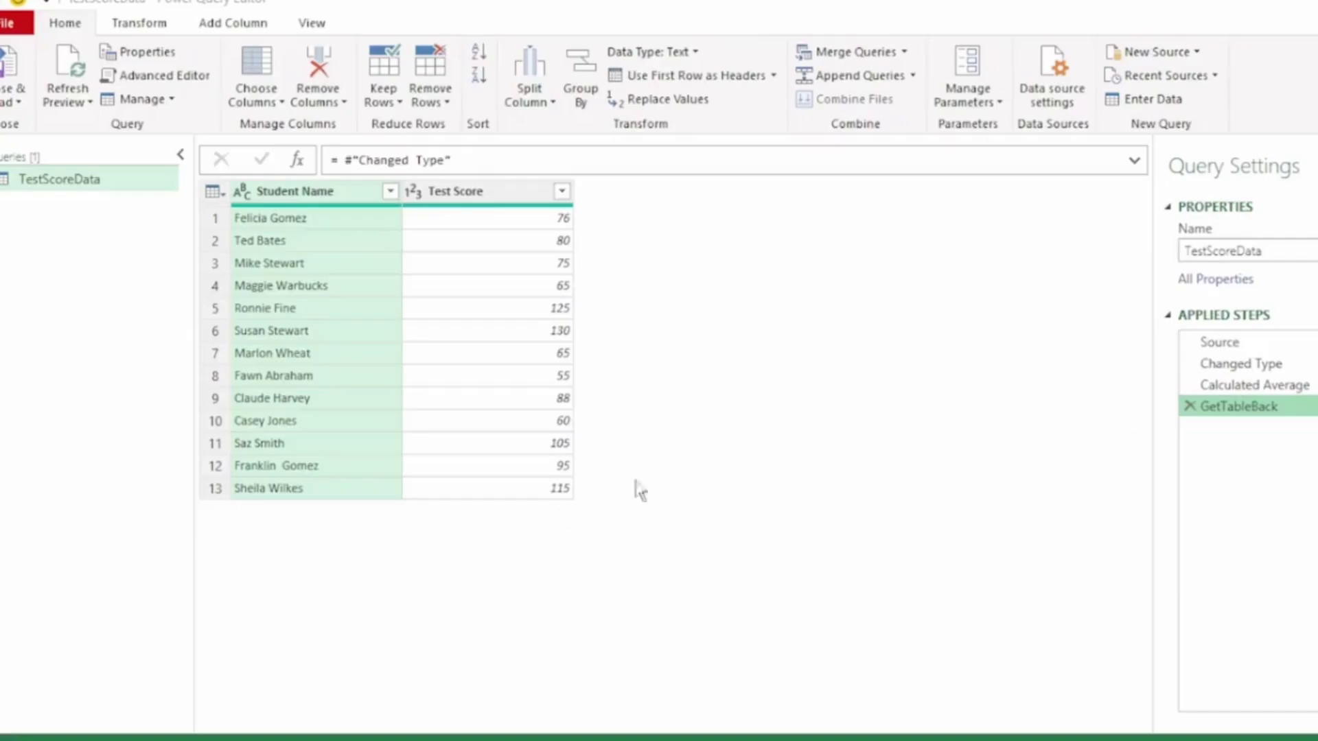
# Step: Rename the Calculated Average step as CalculatedAverage, without the space, and return to the GetTableBack step
pyautogui.click(1297, 385)
pyautogui.rightClick(1306, 391)
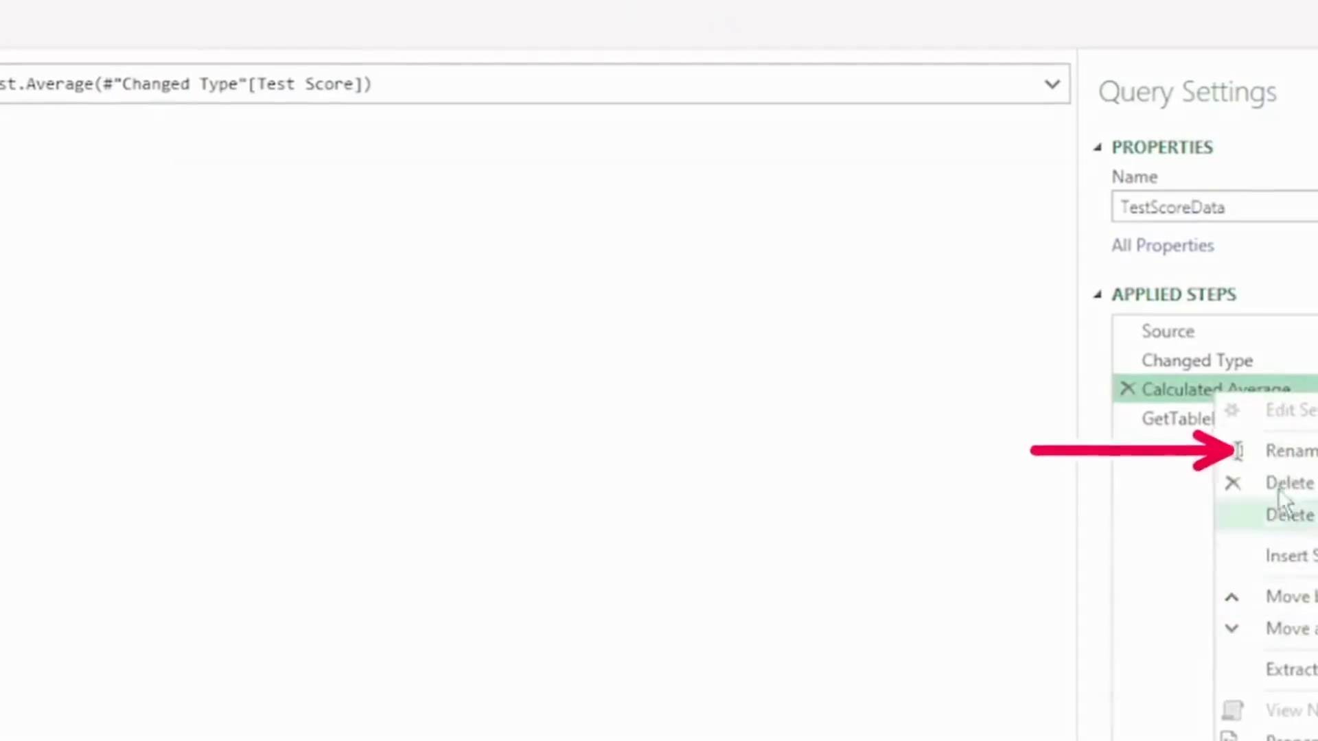
pyautogui.click(1266, 451)
pyautogui.click(1228, 390)
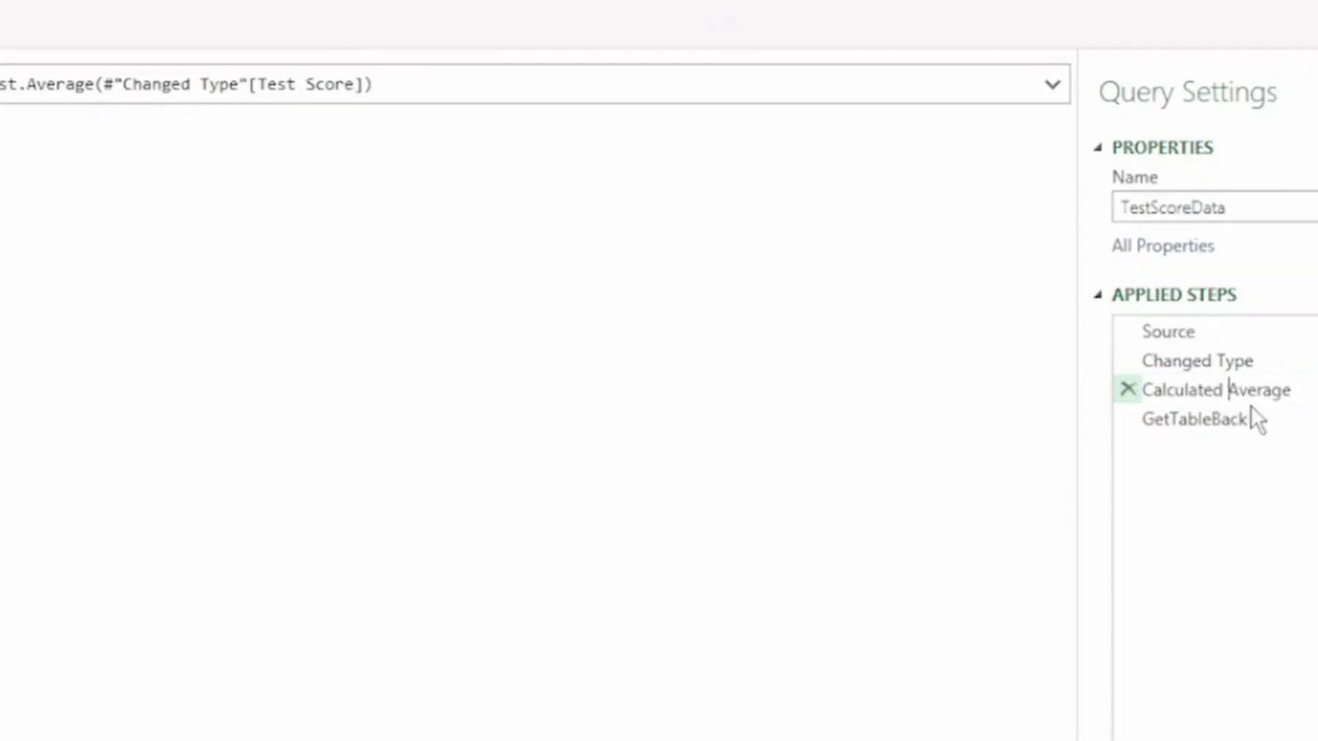
pyautogui.press('BackSpace')
pyautogui.press('Return')
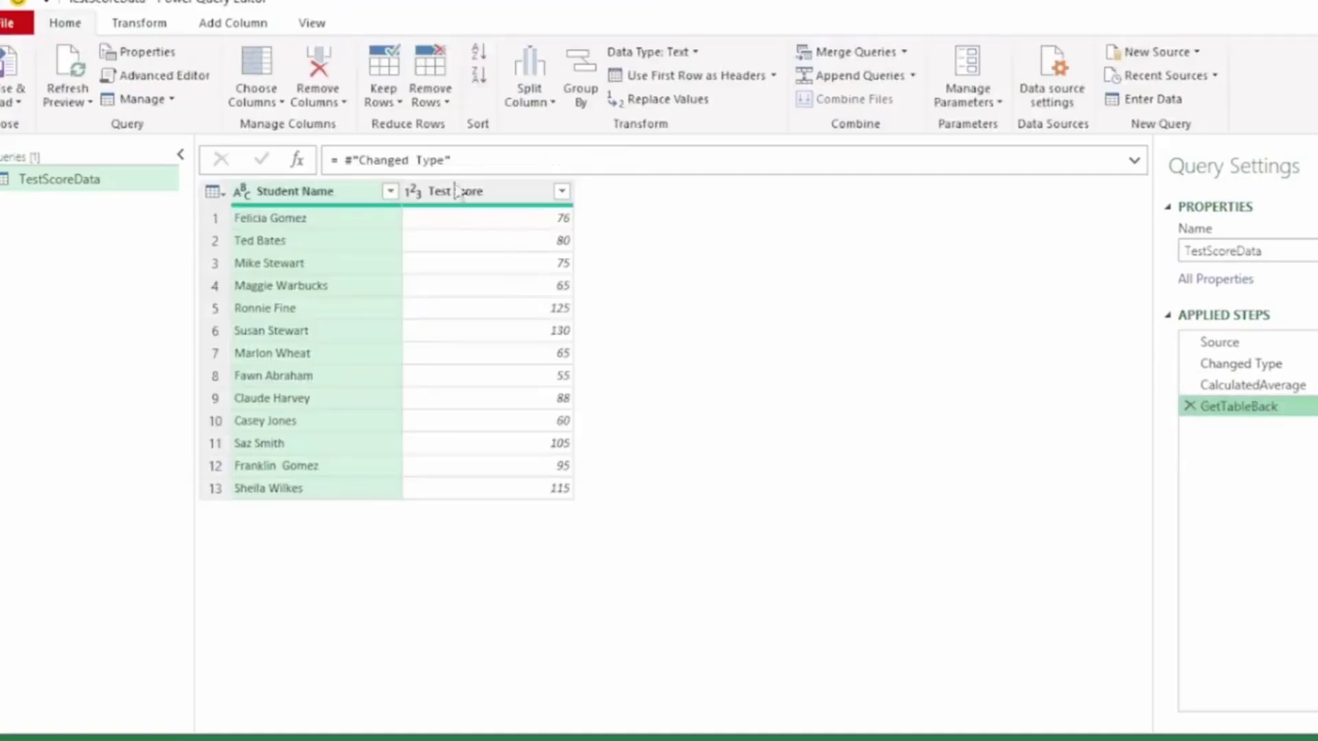
# Step: Start a custom column on the GetTableBack step and name it Below Average
pyautogui.click(247, 25)
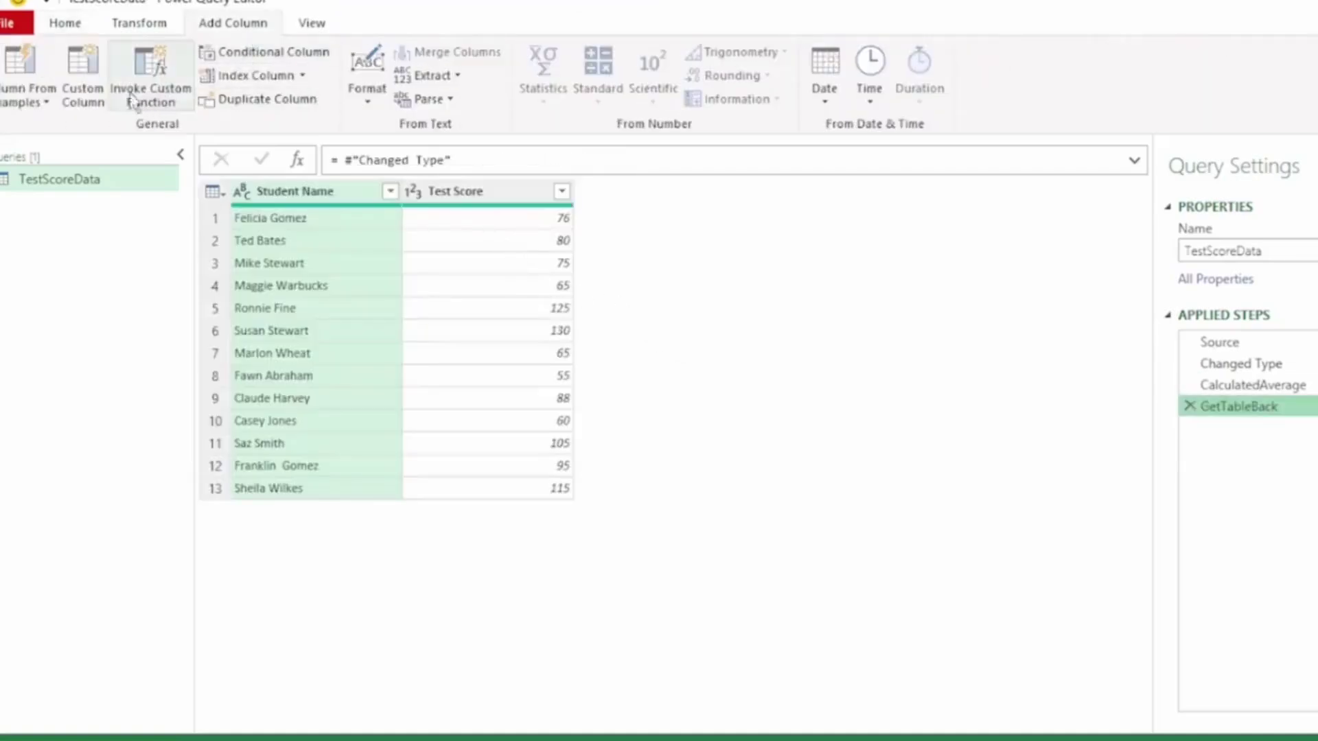
pyautogui.click(83, 95)
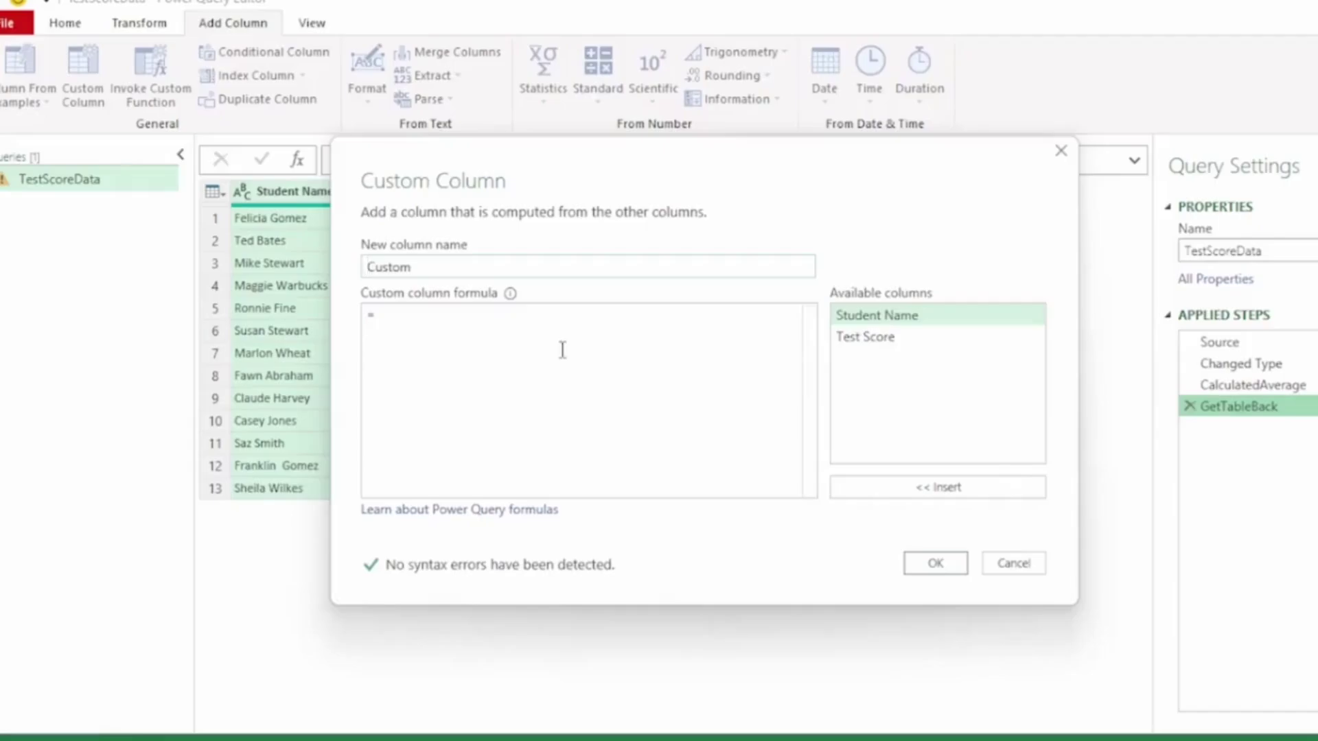
pyautogui.doubleClick(482, 274)
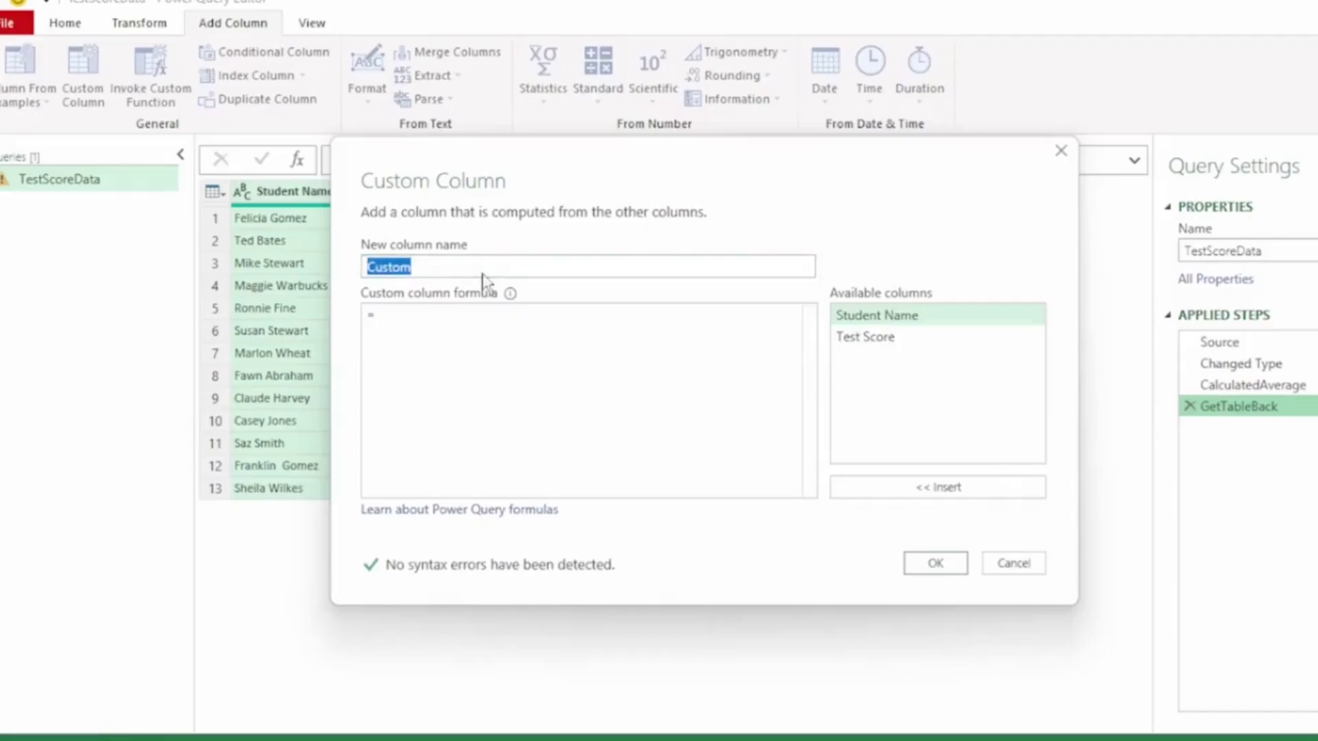
pyautogui.press('capslock')
pyautogui.write('Below')
pyautogui.press('capslock')
pyautogui.write('A')
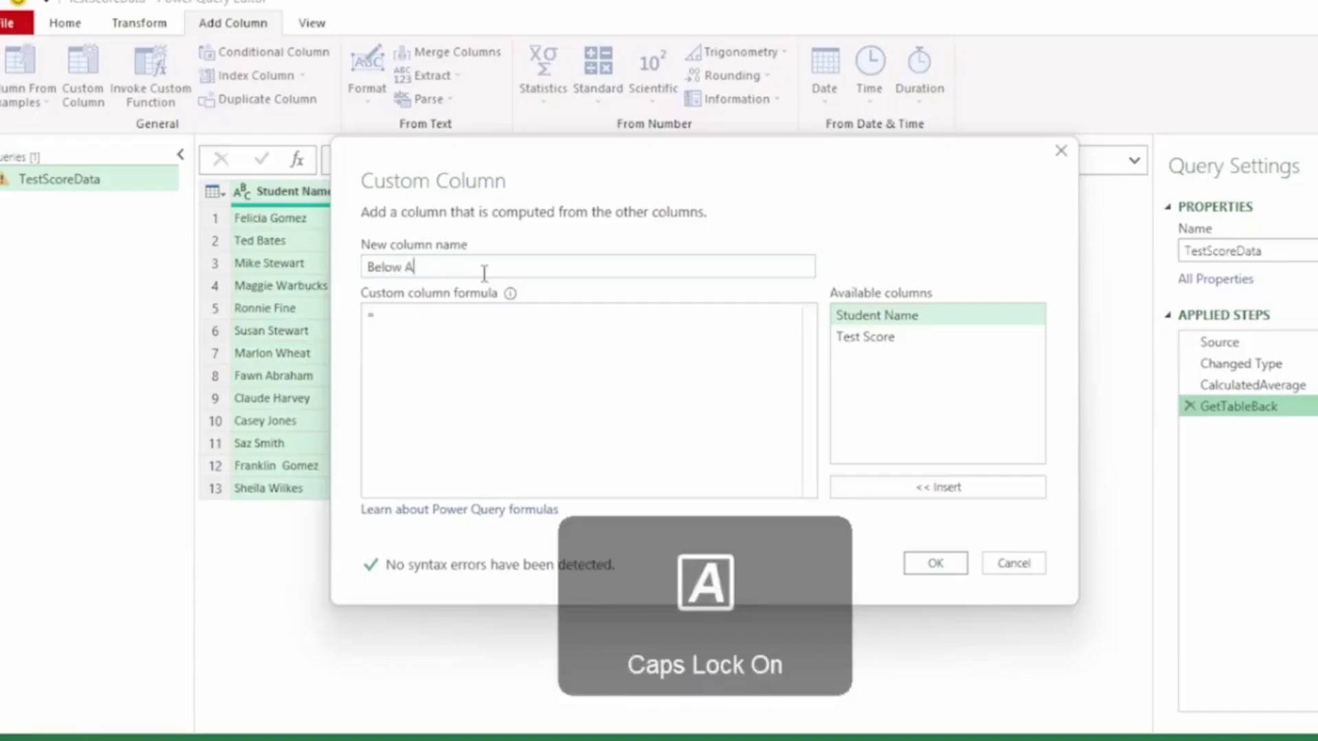
pyautogui.press('capslock')
pyautogui.write('verage')
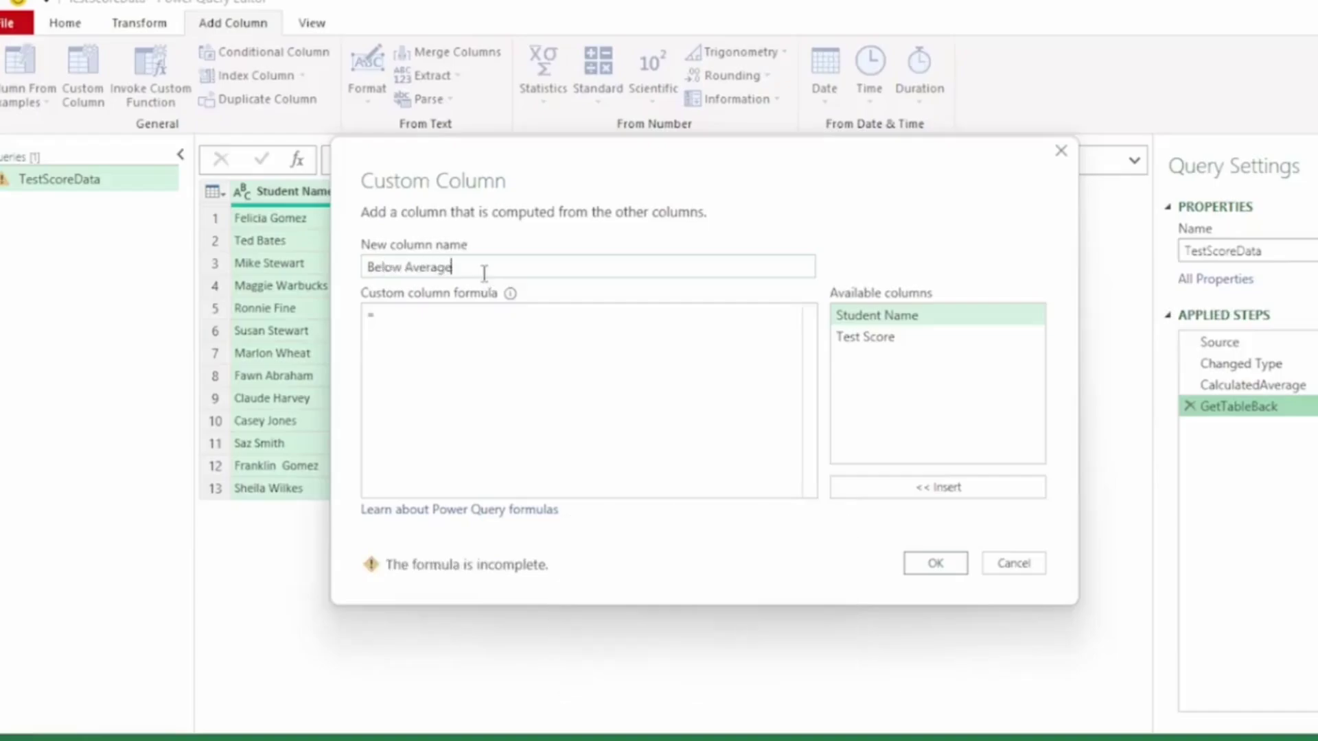
# Step: Define the Below Average column with the formula = [Test Score] - CalculatedAverage and add it to the table
pyautogui.click(480, 323)
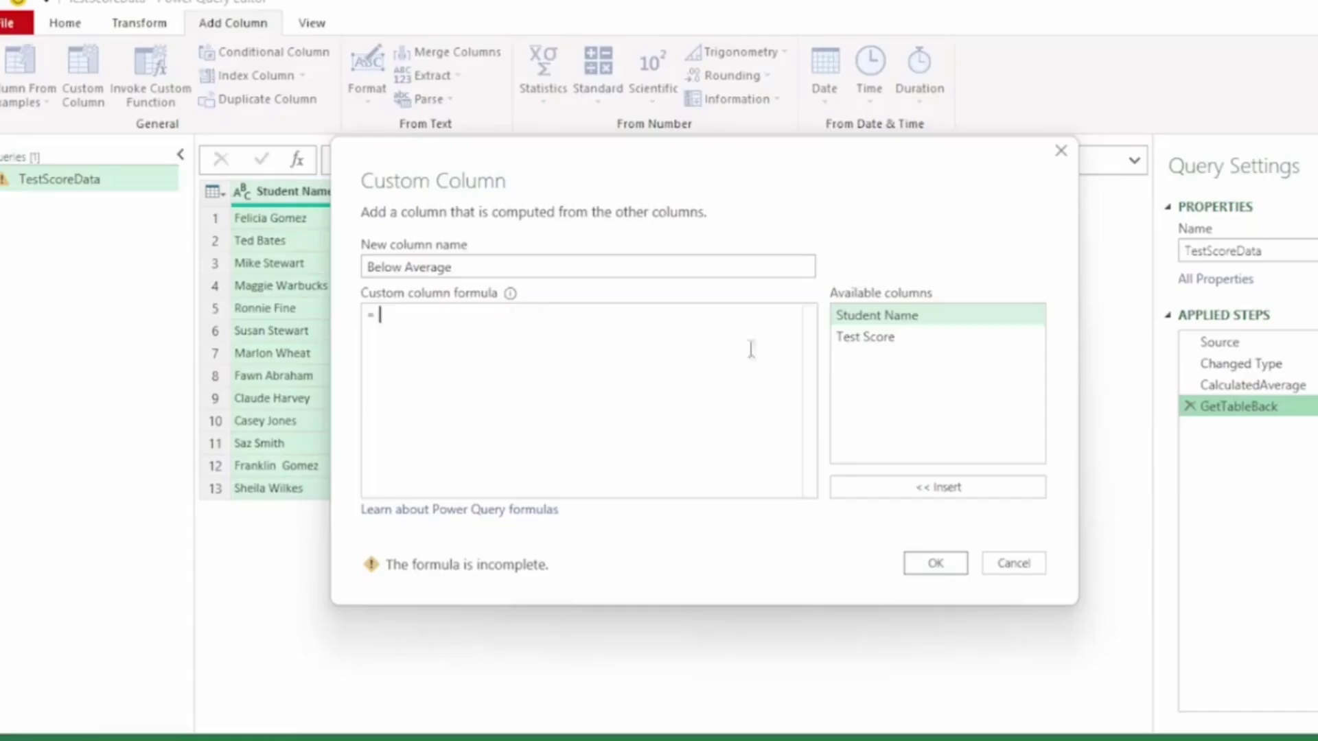
pyautogui.doubleClick(871, 339)
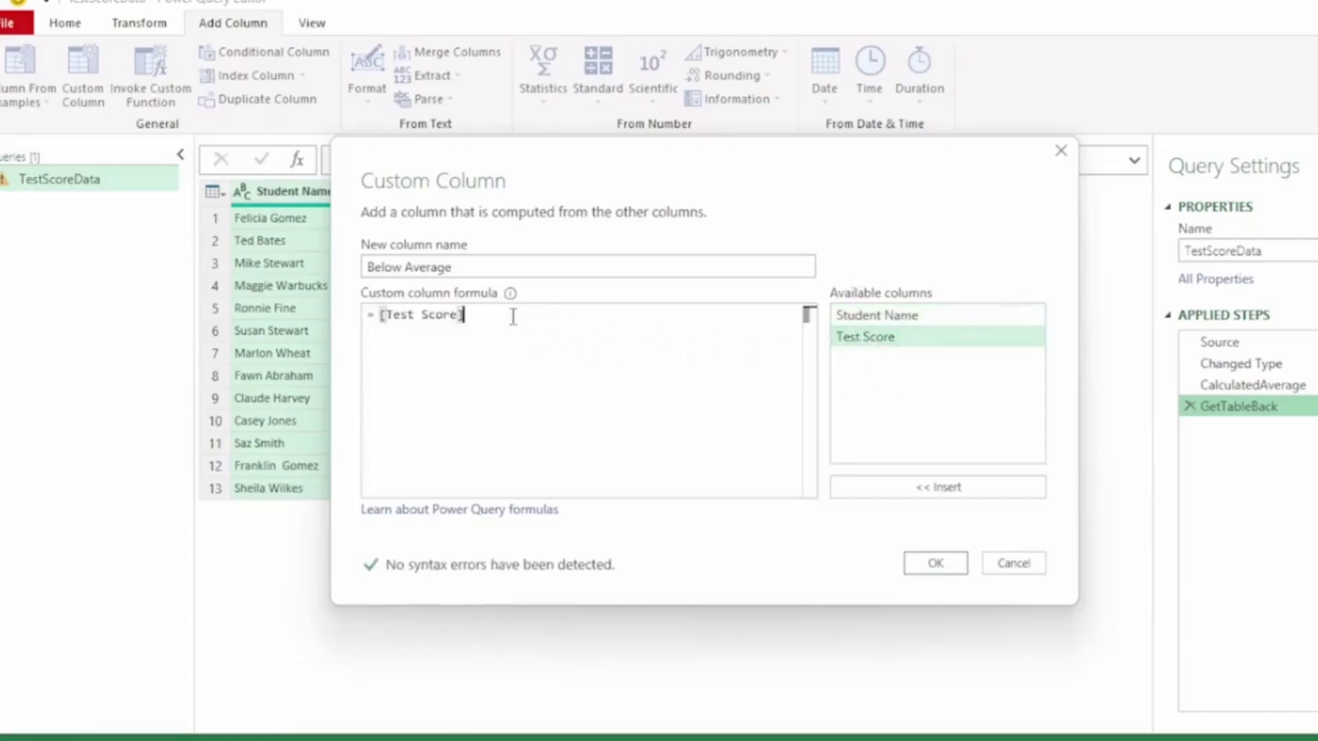
pyautogui.write('<')
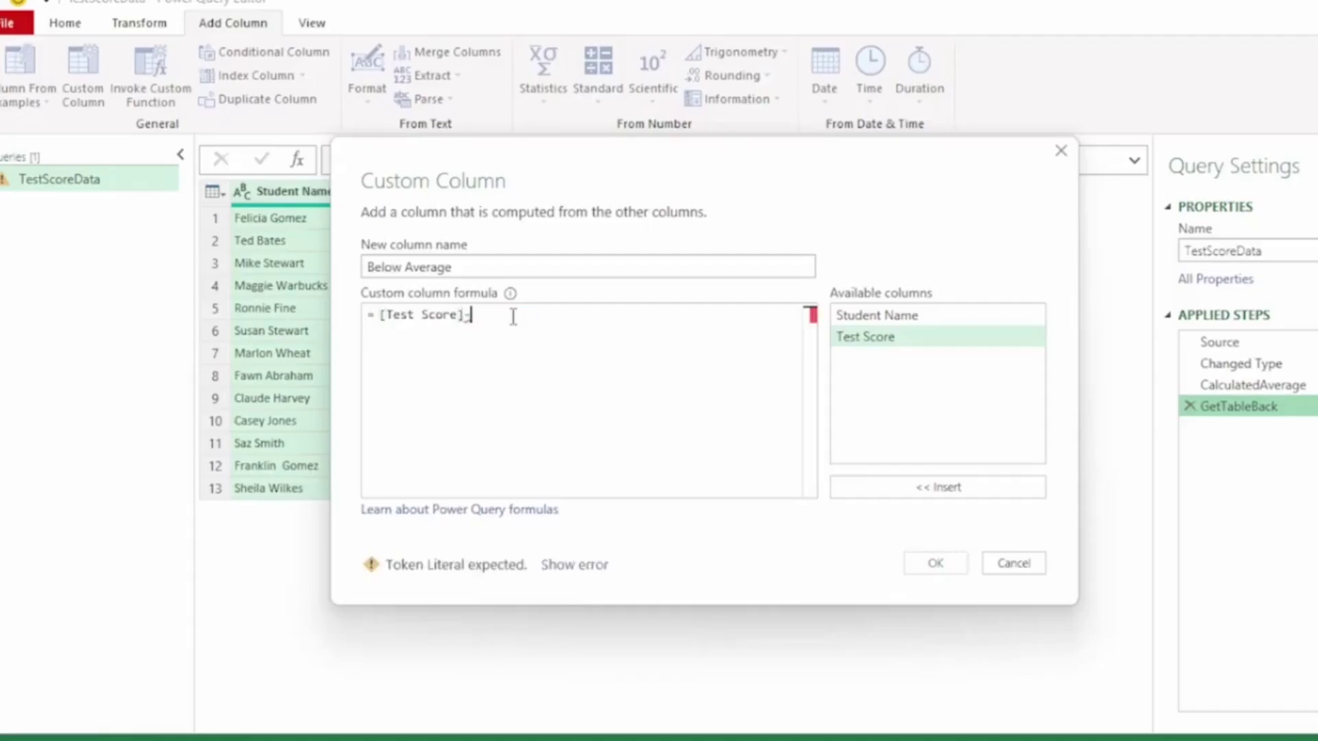
pyautogui.press('BackSpace')
pyautogui.write('<')
pyautogui.write('C')
pyautogui.press('capslock')
pyautogui.write('alculated')
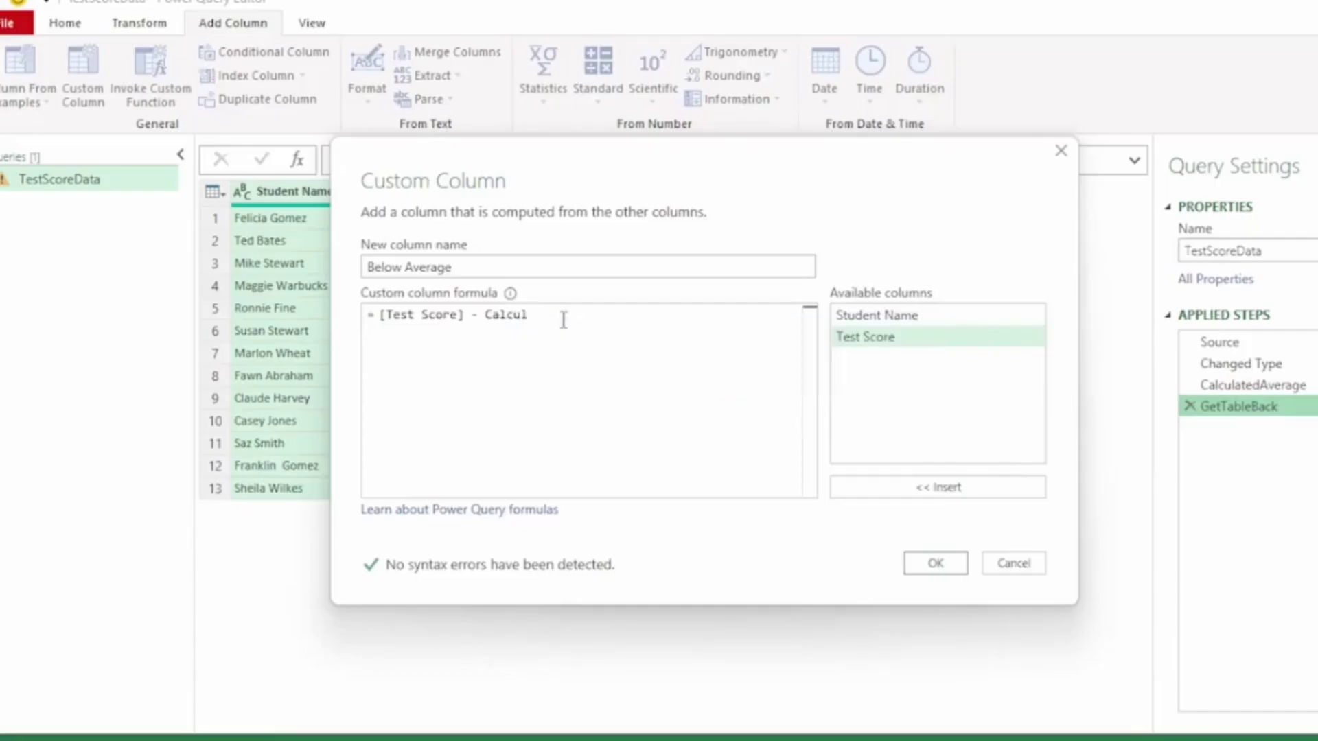
pyautogui.press('capslock')
pyautogui.write('A')
pyautogui.press('capslock')
pyautogui.write('verage')
pyautogui.click(935, 564)
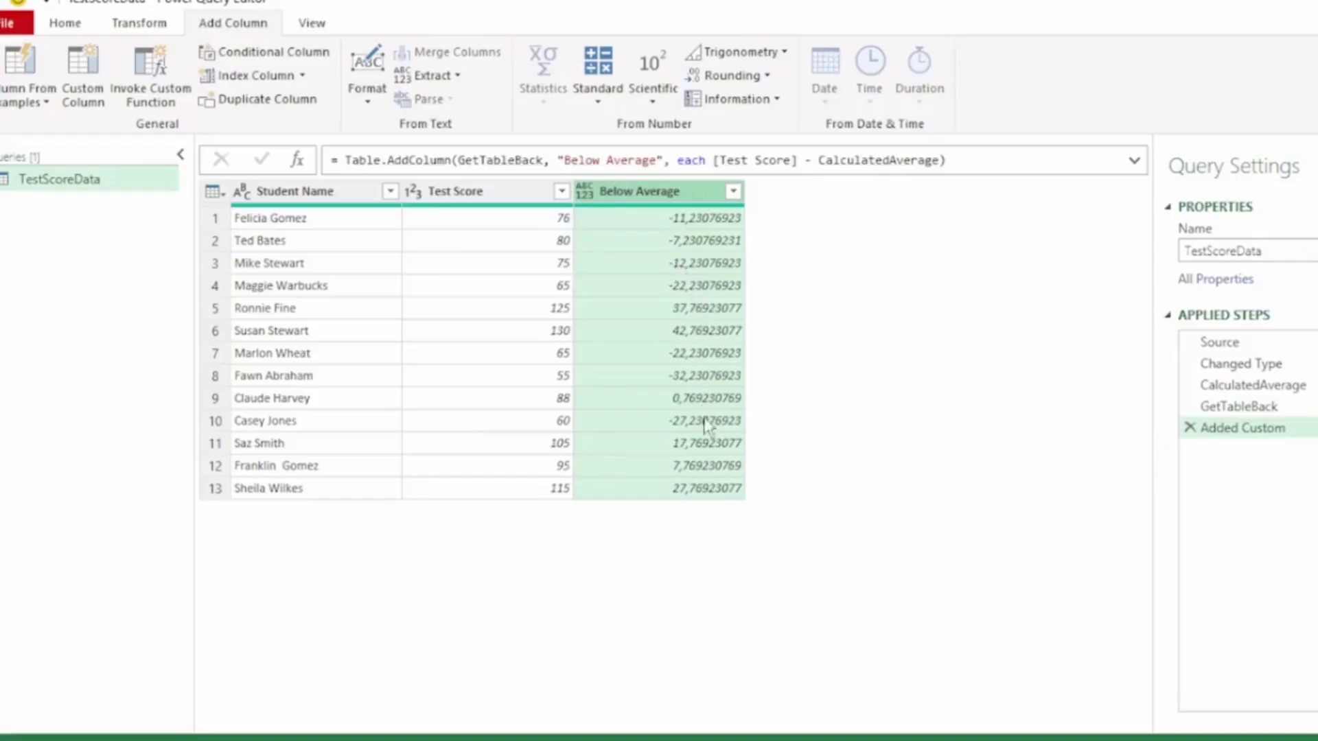
# Step: Convert the Below Average column to whole numbers and filter it to keep only rows less than 0
pyautogui.click(585, 190)
pyautogui.click(659, 263)
pyautogui.click(733, 191)
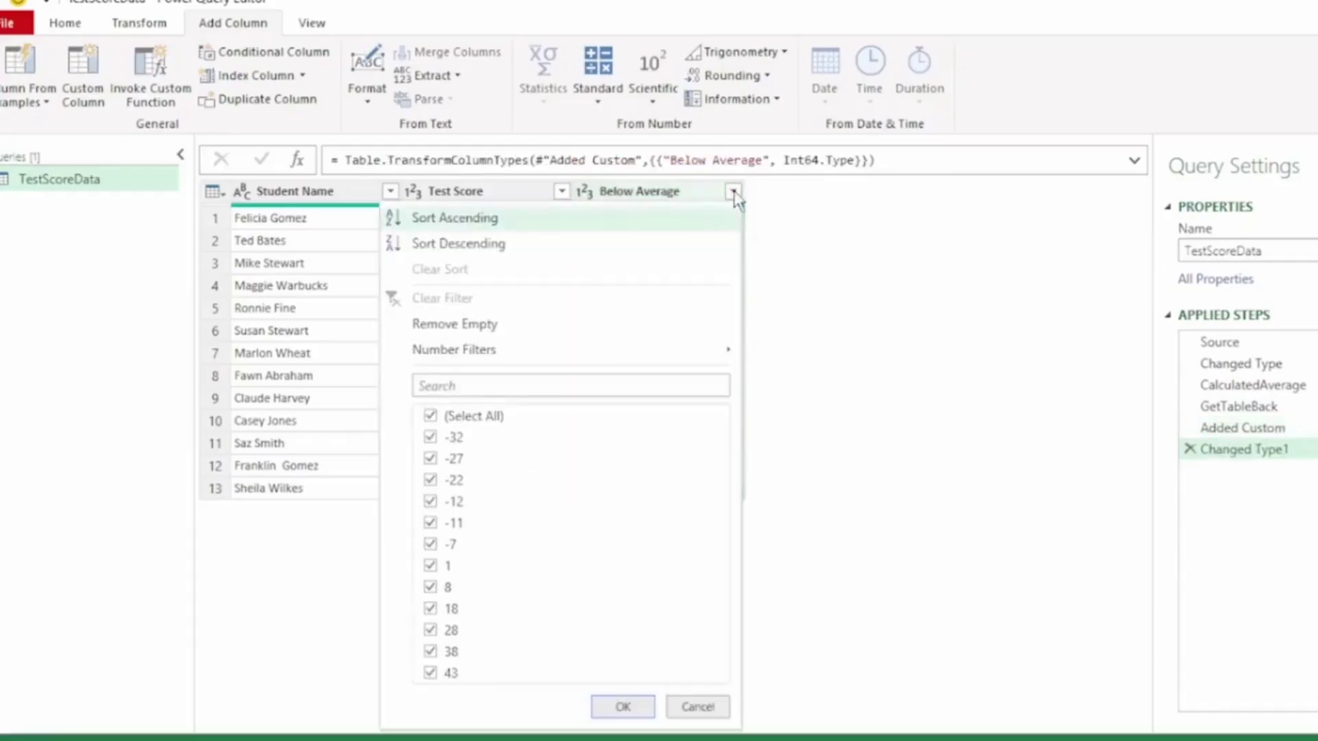
pyautogui.moveTo(659, 351)
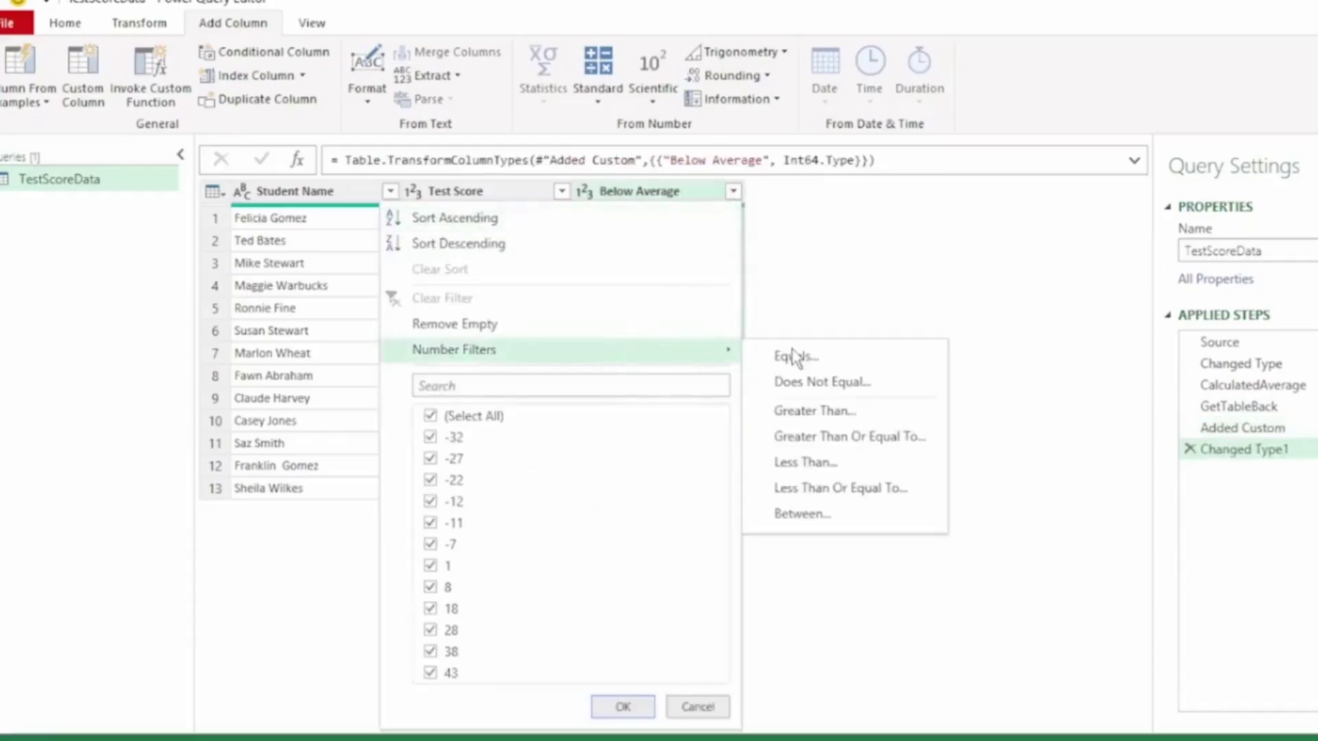
pyautogui.click(805, 462)
pyautogui.write('0')
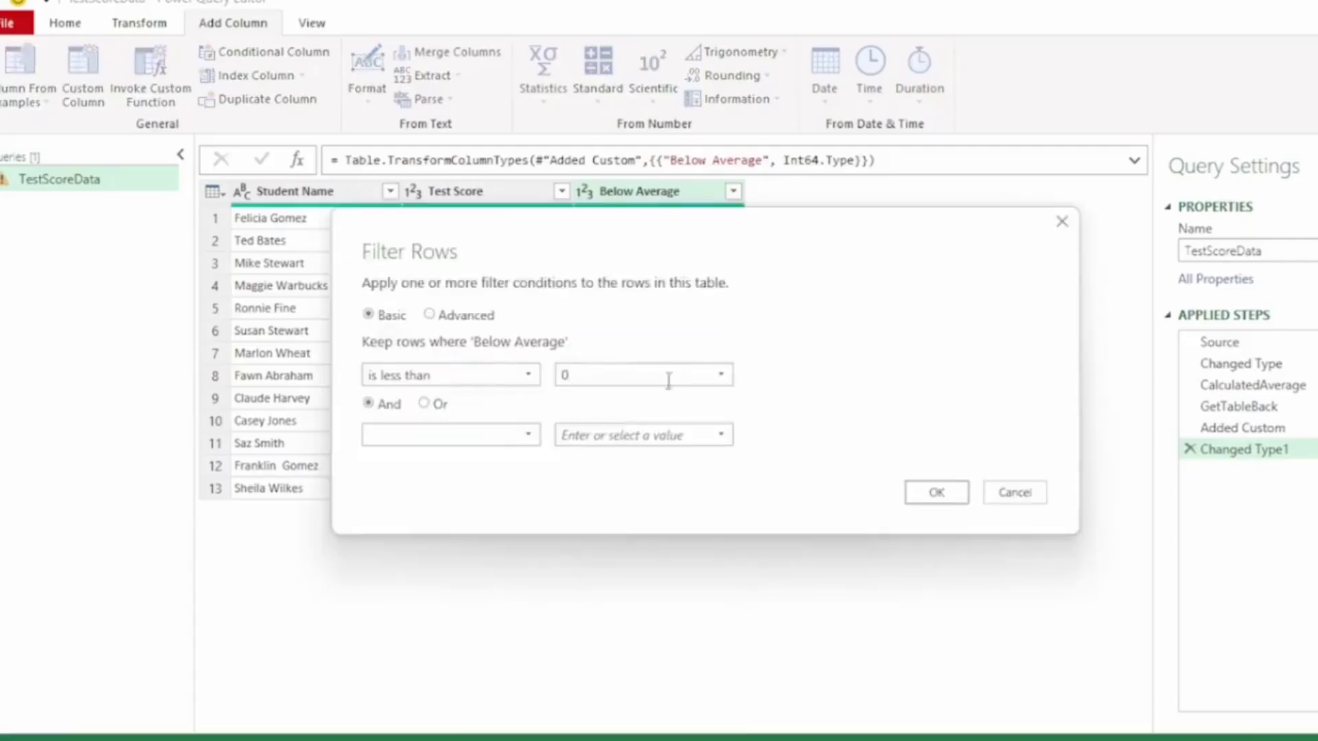
pyautogui.click(923, 492)
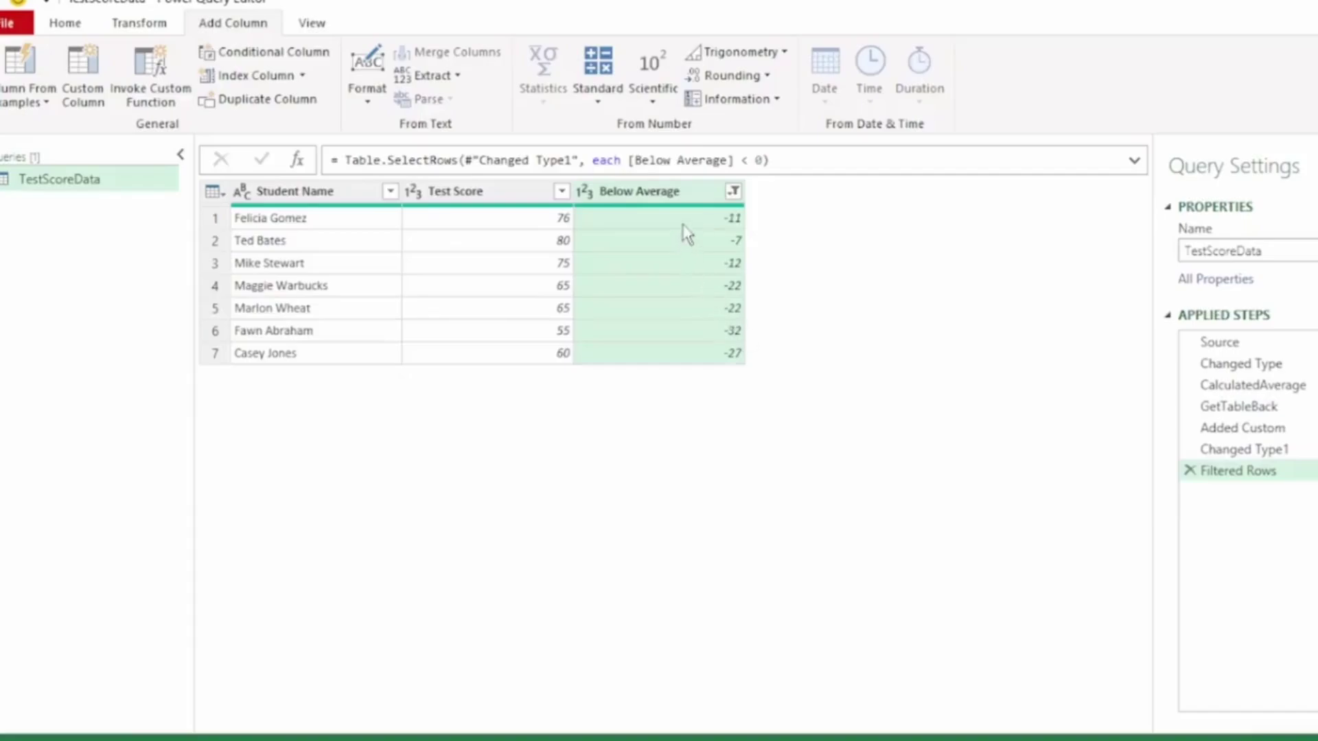
# Step: Close the query and load it as a table to the existing worksheet at cell D1 of Sheet1
pyautogui.click(10, 22)
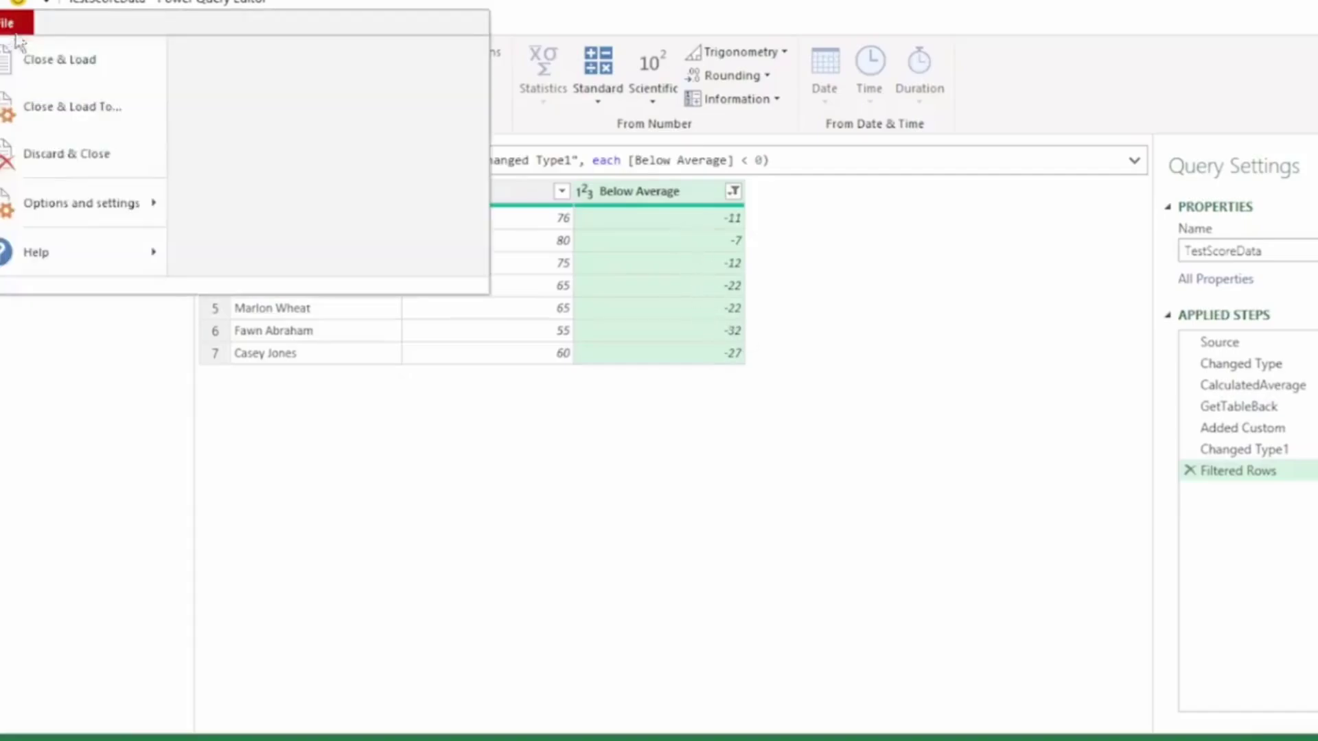
pyautogui.click(65, 110)
pyautogui.click(66, 317)
pyautogui.click(338, 223)
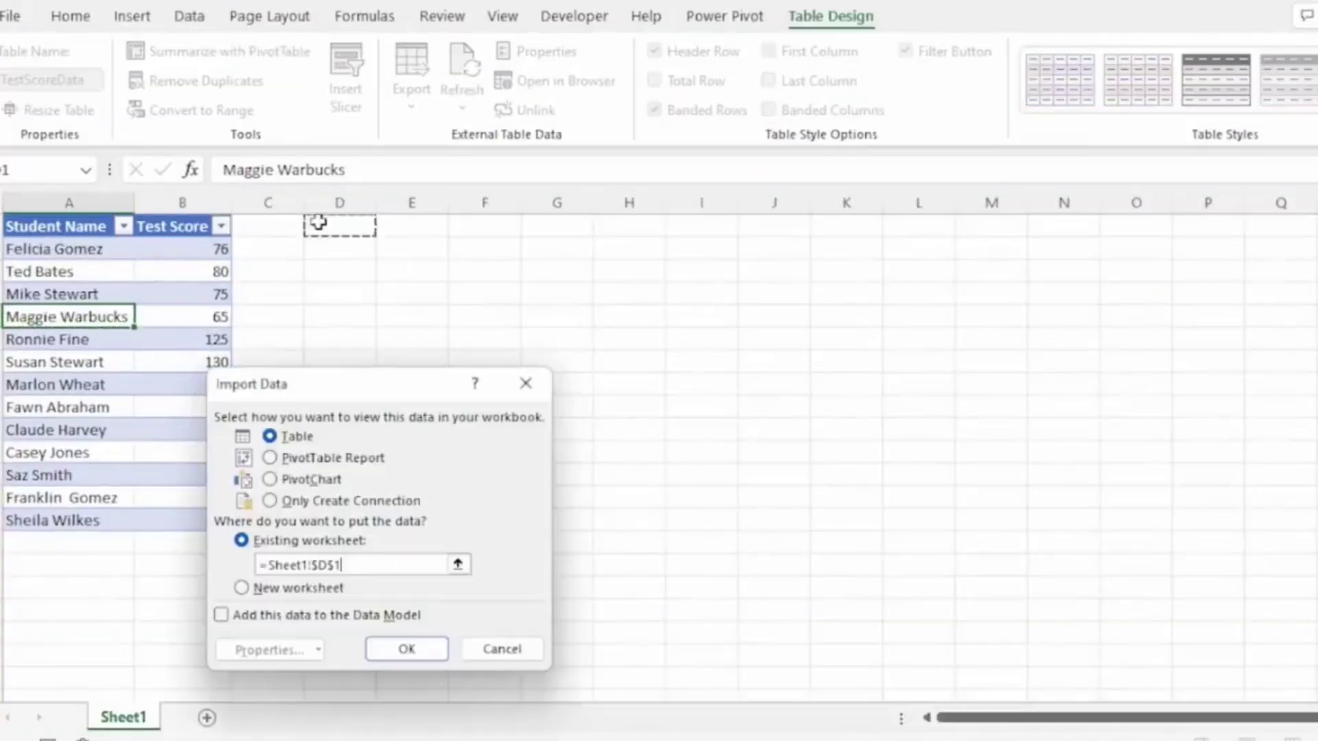
pyautogui.click(406, 647)
# Step: Move the spare student row with score 135 directly beneath the source table and refresh the below-average report table
pyautogui.scroll(-2, 199, 583)
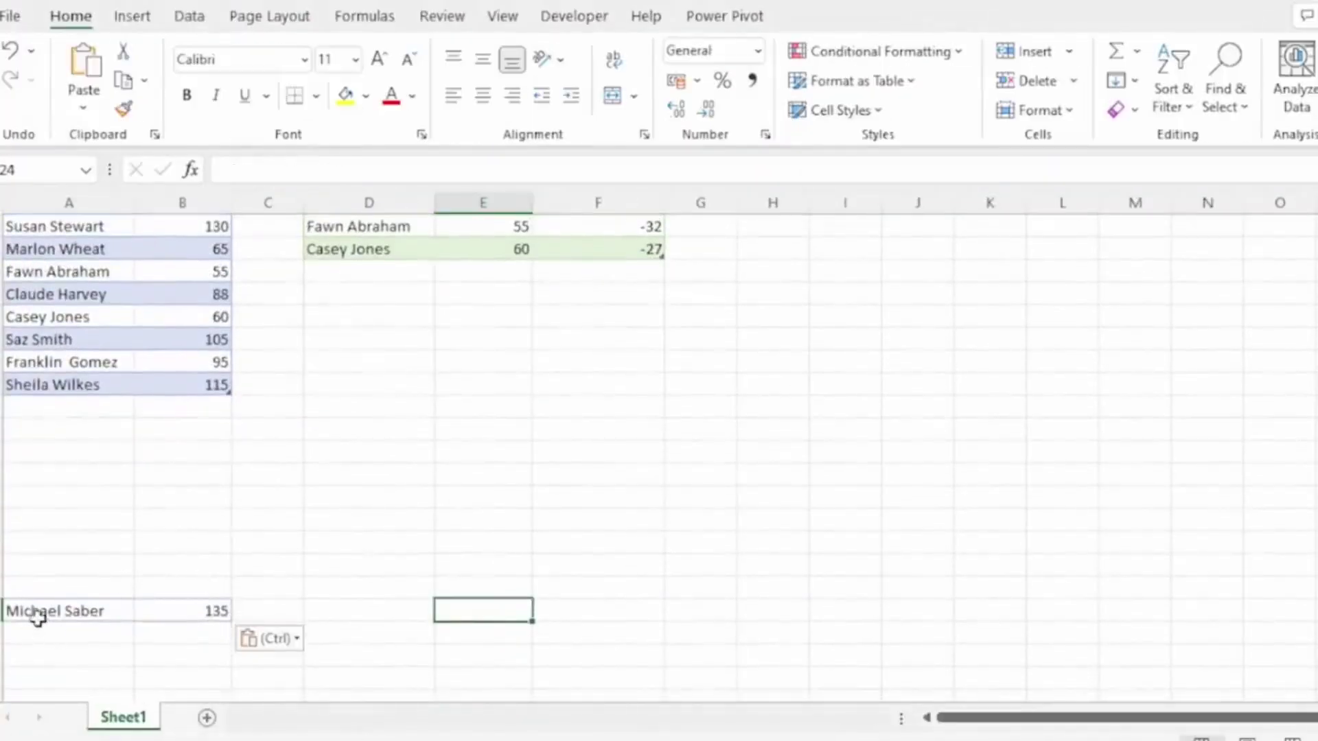
pyautogui.moveTo(35, 611); pyautogui.dragTo(176, 409)
pyautogui.scroll(2, 565, 483)
pyautogui.rightClick(467, 294)
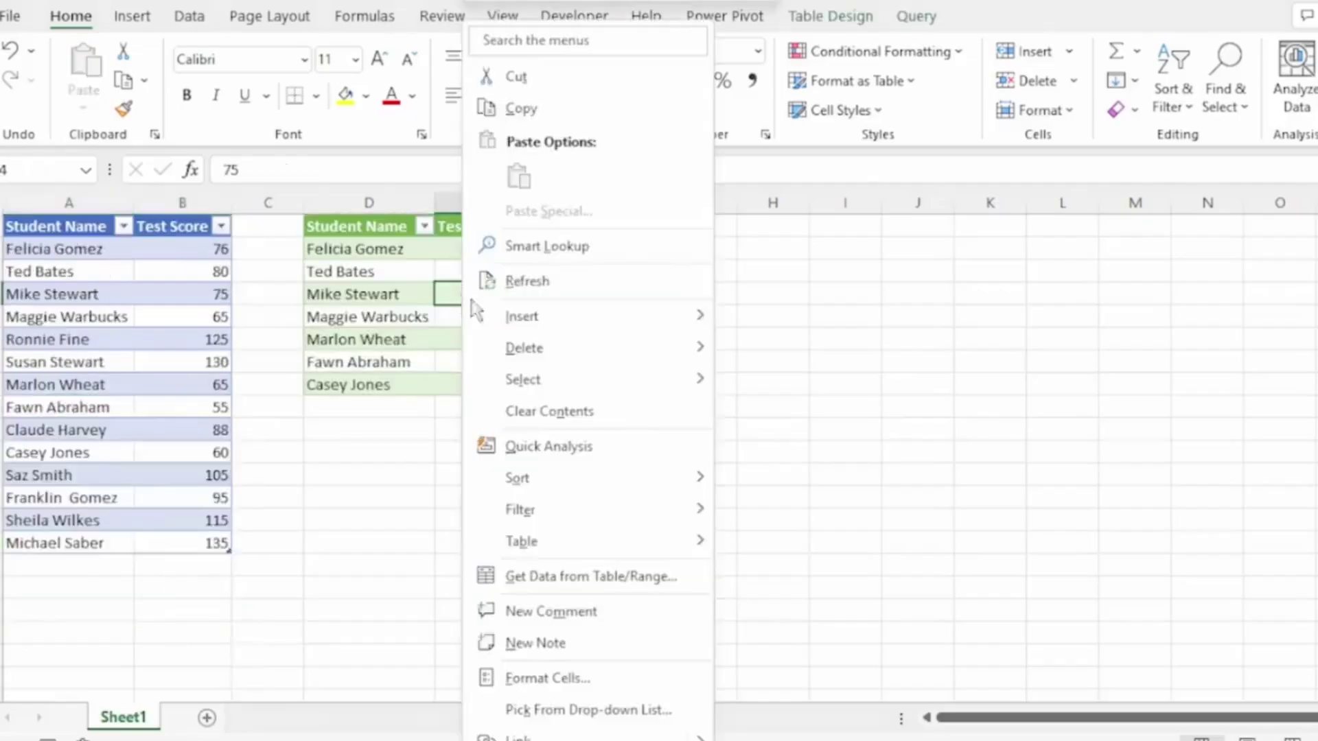
pyautogui.click(550, 282)
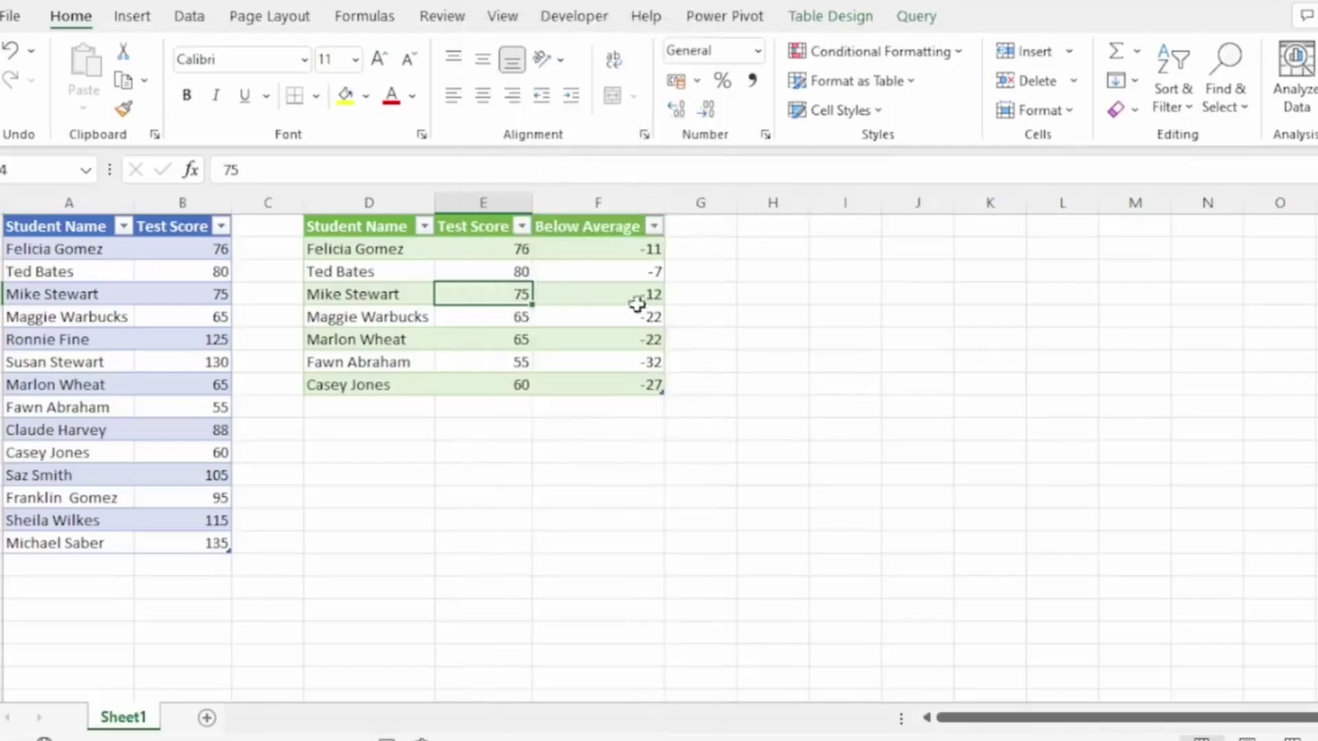